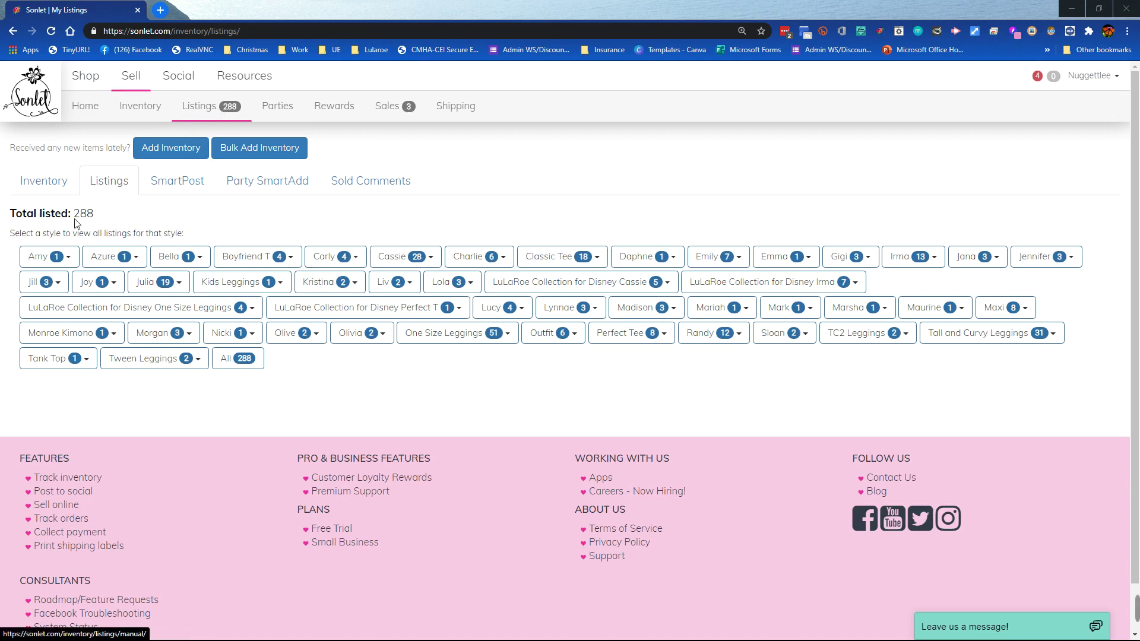
- In Party SmartAdd, choose the COW/LLR WS Sonlet Party 12/07-12/14 as the party and add an empty attribute filter row
click(242, 189)
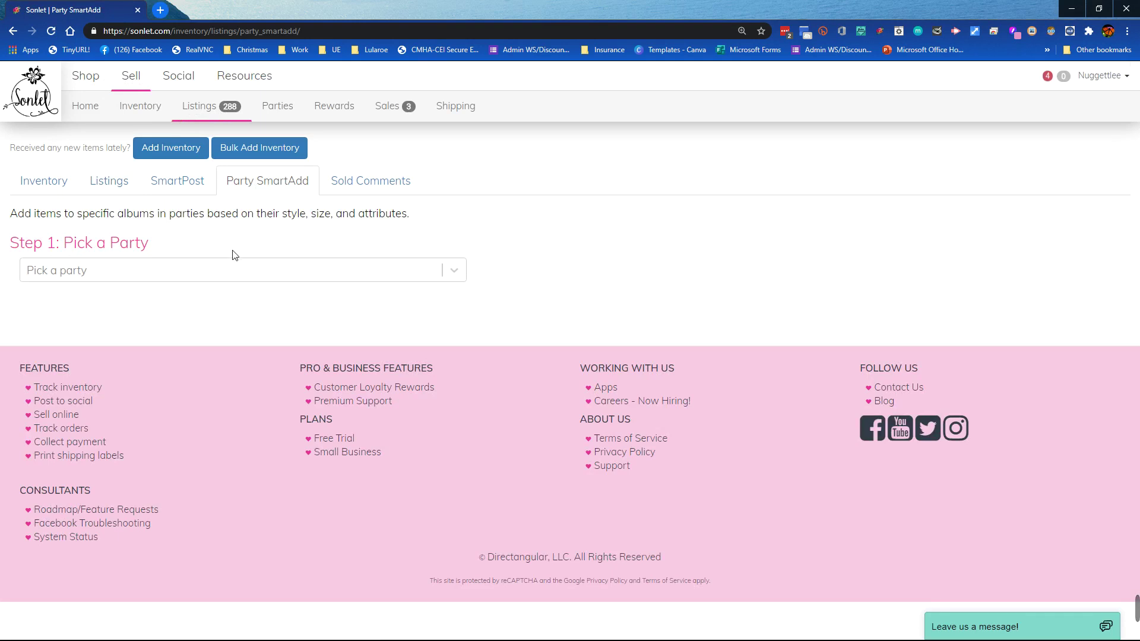
click(212, 277)
scroll(209, 389, down, 3)
scroll(208, 389, down, 15)
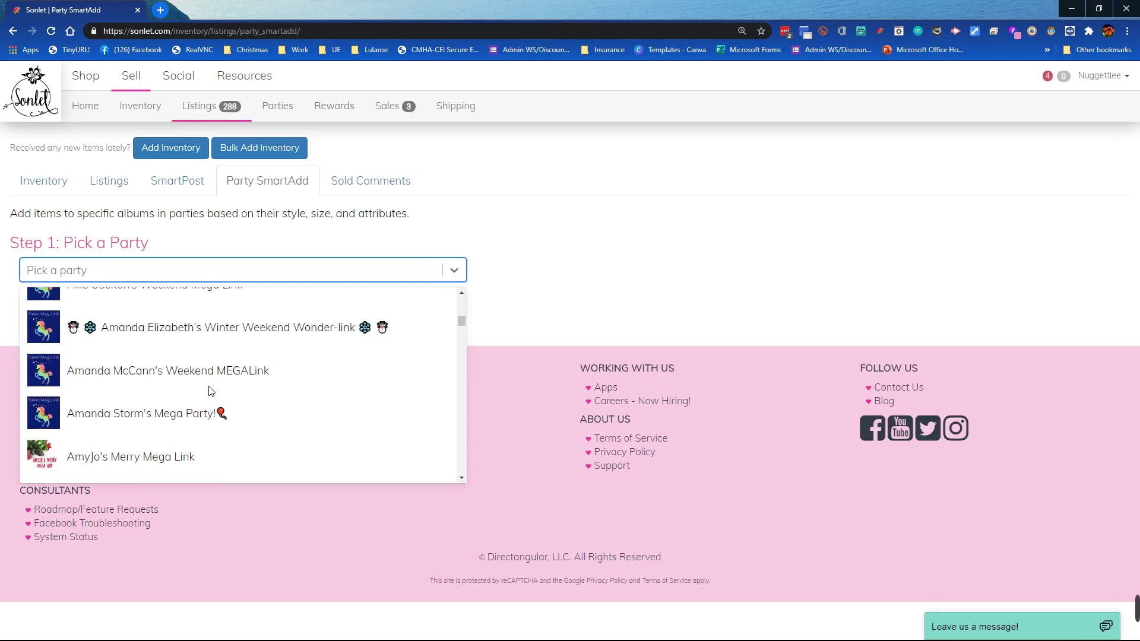
scroll(205, 393, down, 10)
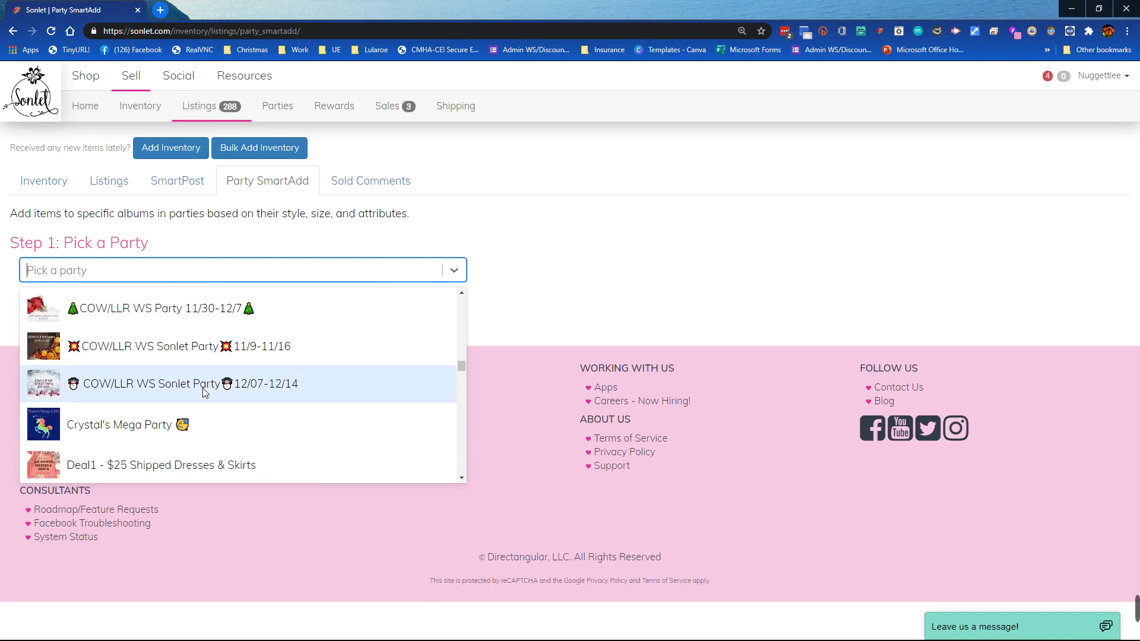
click(204, 392)
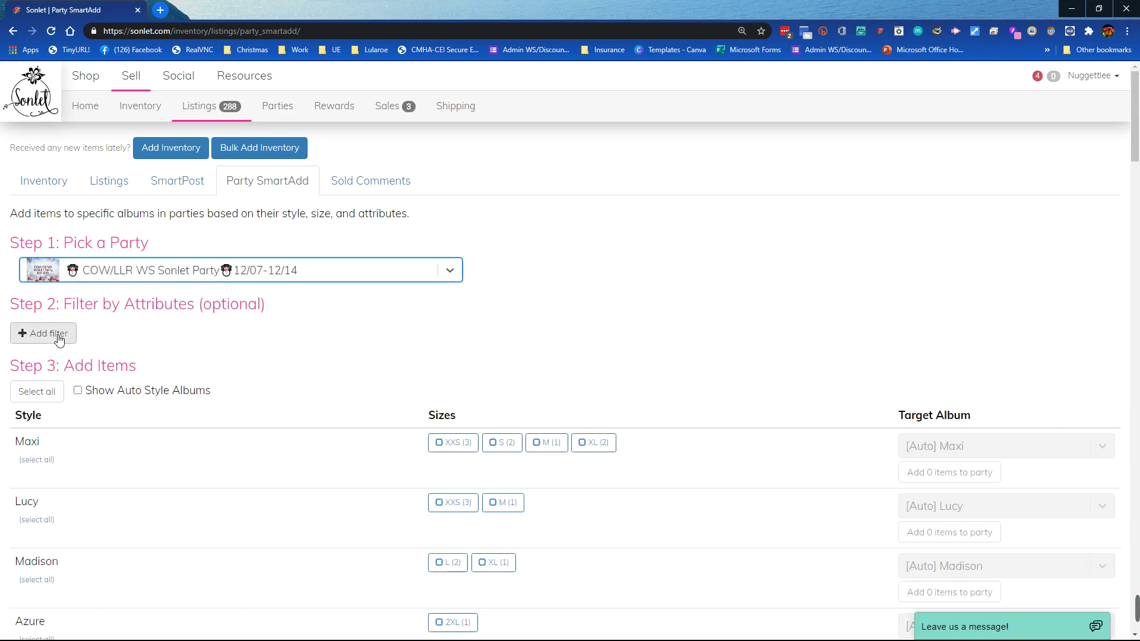
click(59, 339)
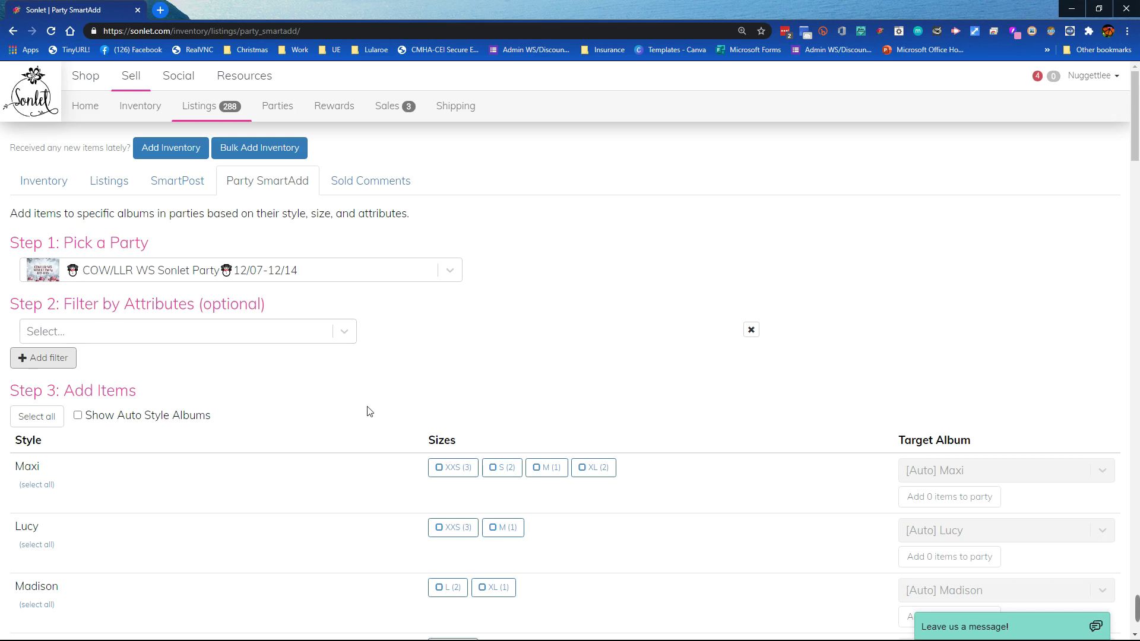
- Select all sizes of the Maxi style and look through its available target albums without changing the album
click(36, 485)
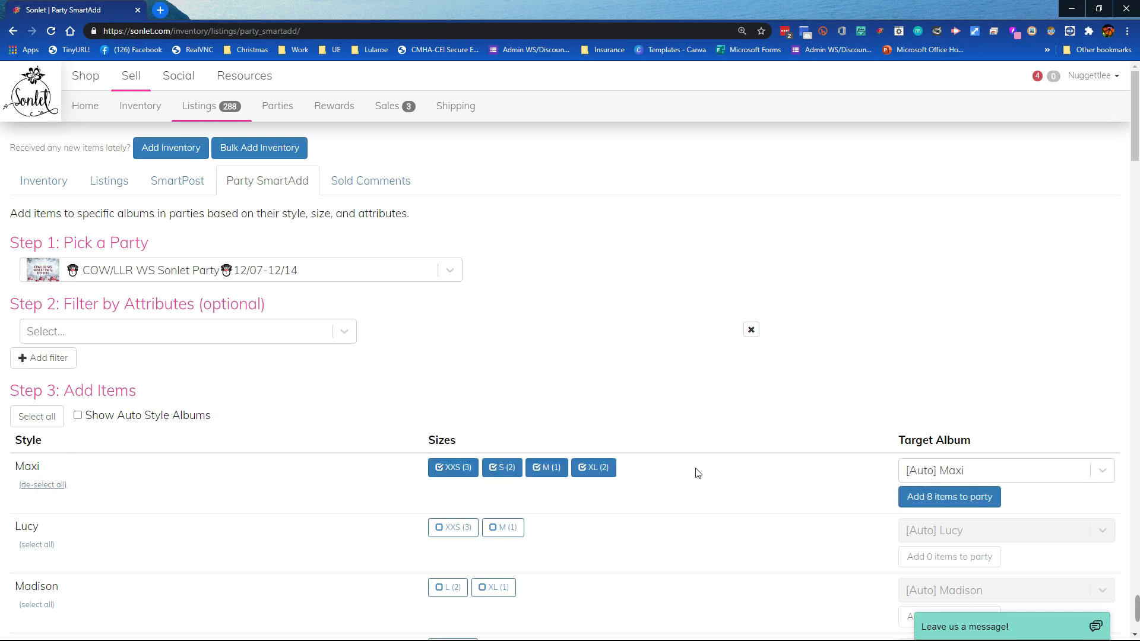
click(966, 475)
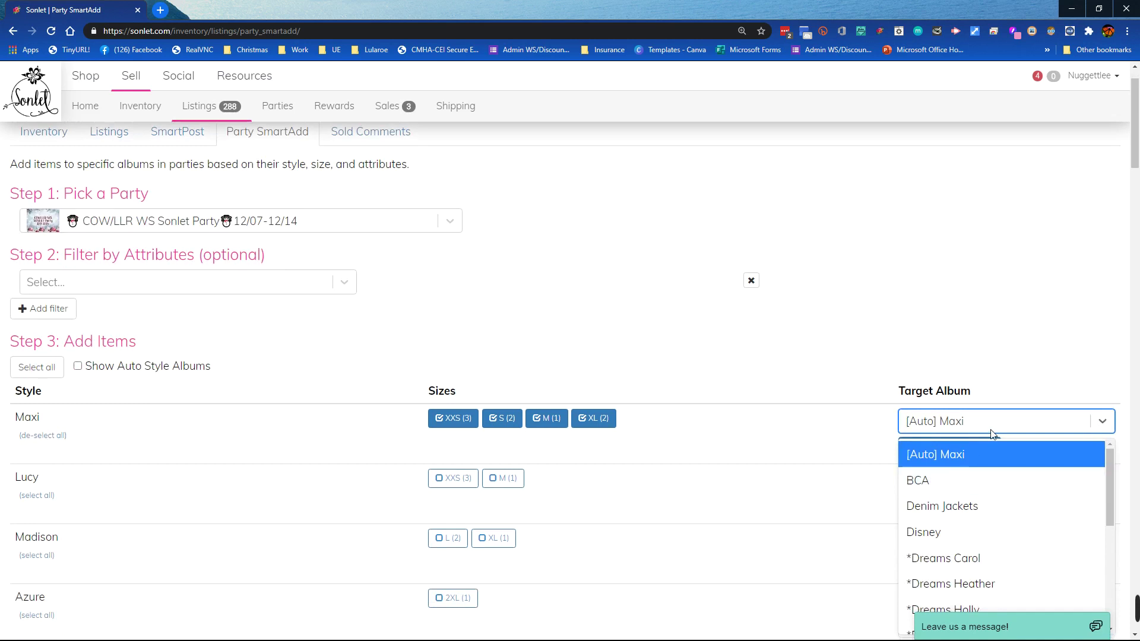
scroll(1030, 454, down, 3)
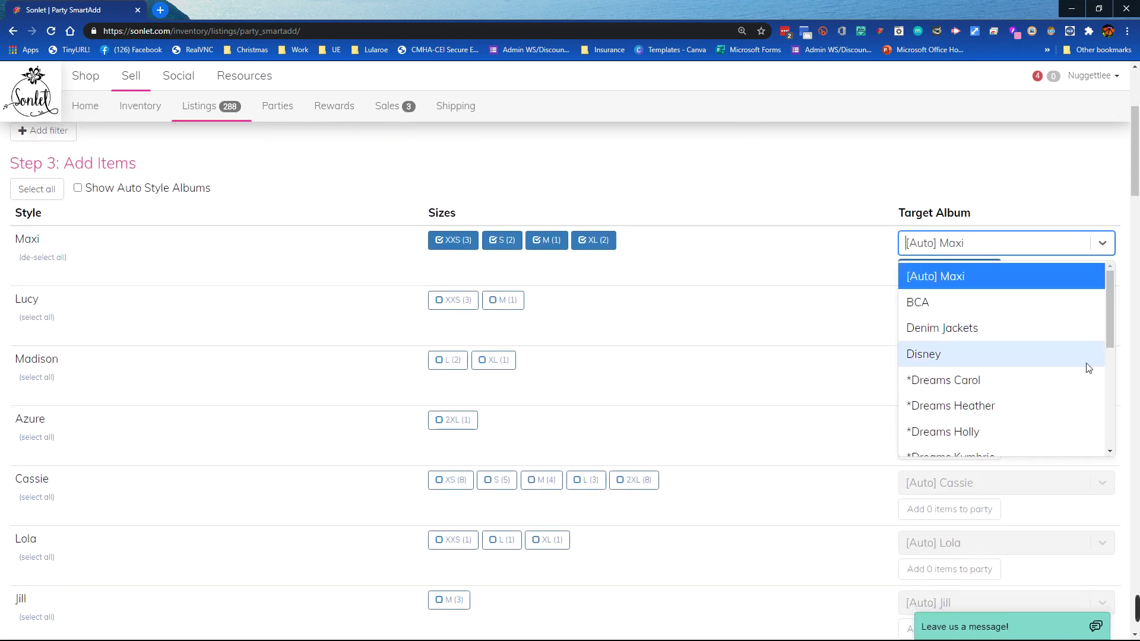
drag(1109, 336, 1092, 319)
scroll(1092, 332, down, 4)
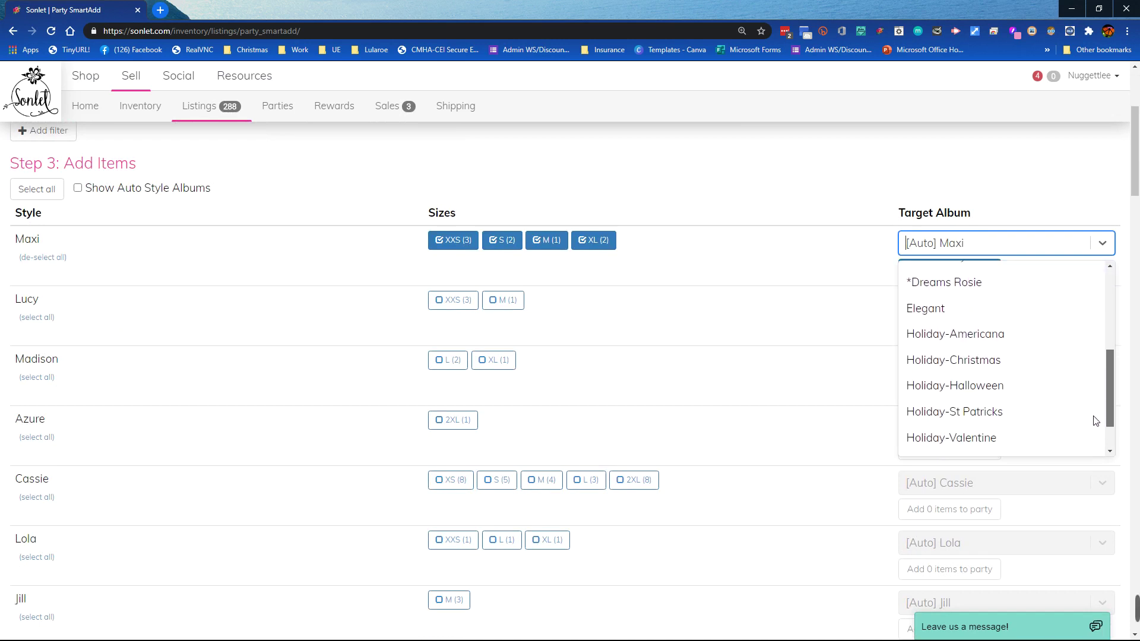
scroll(1095, 427, down, 1)
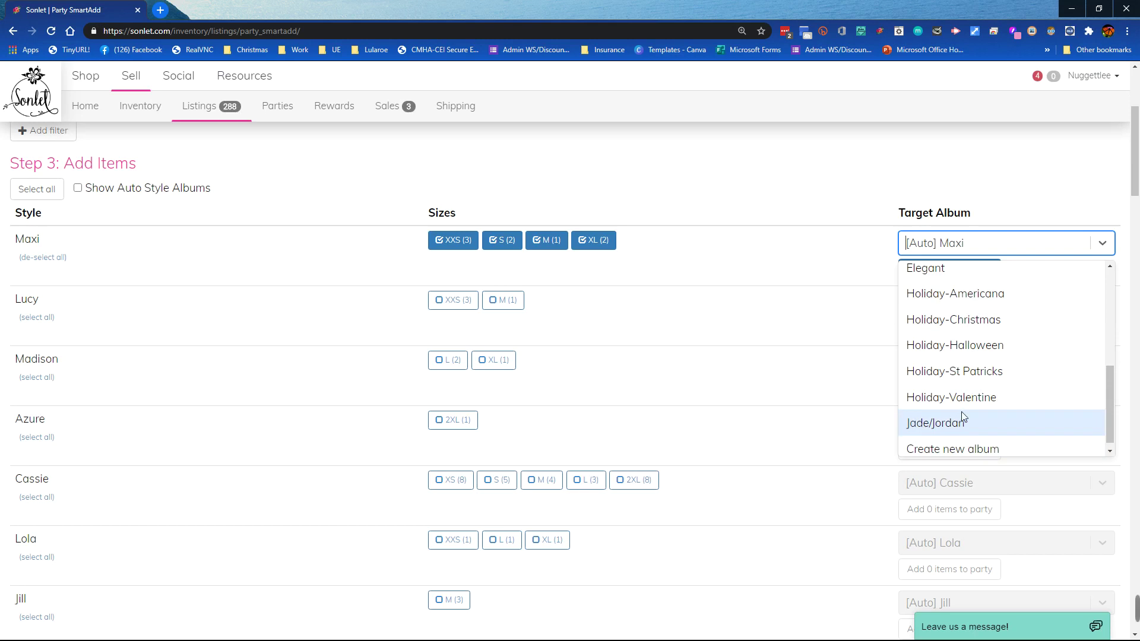
drag(1110, 409, 1107, 358)
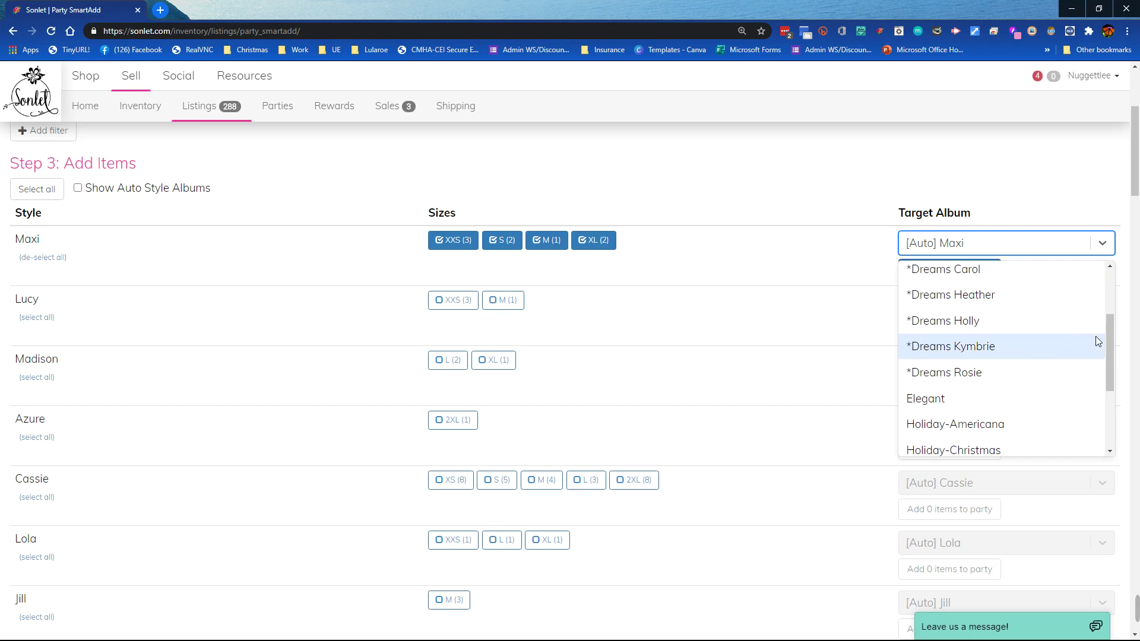
drag(1109, 346, 1102, 291)
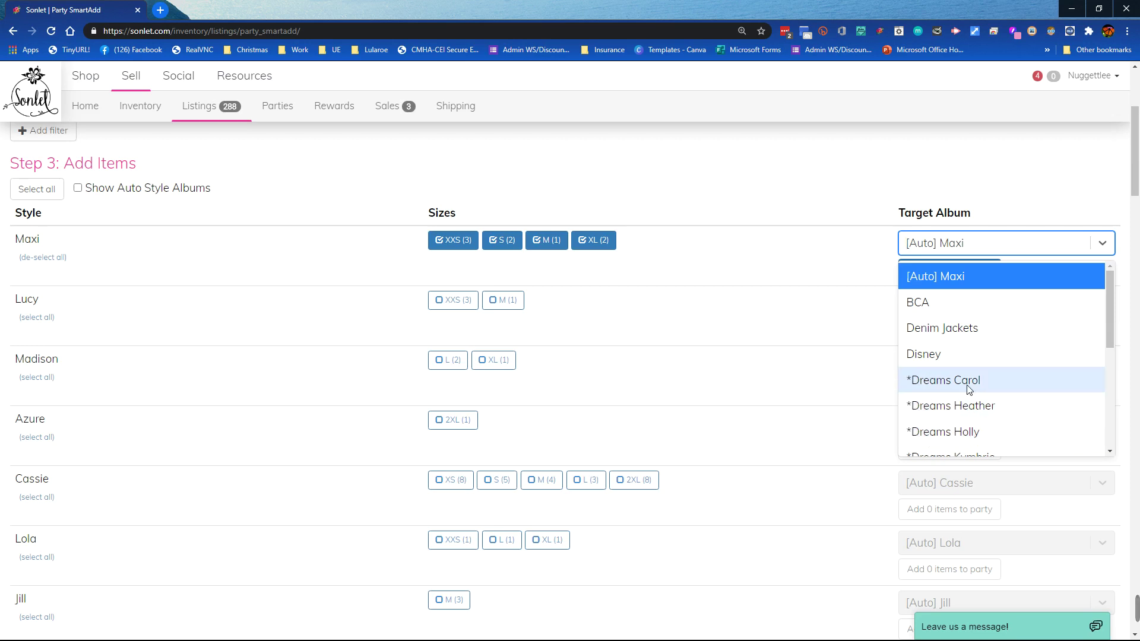
drag(1112, 319, 1110, 386)
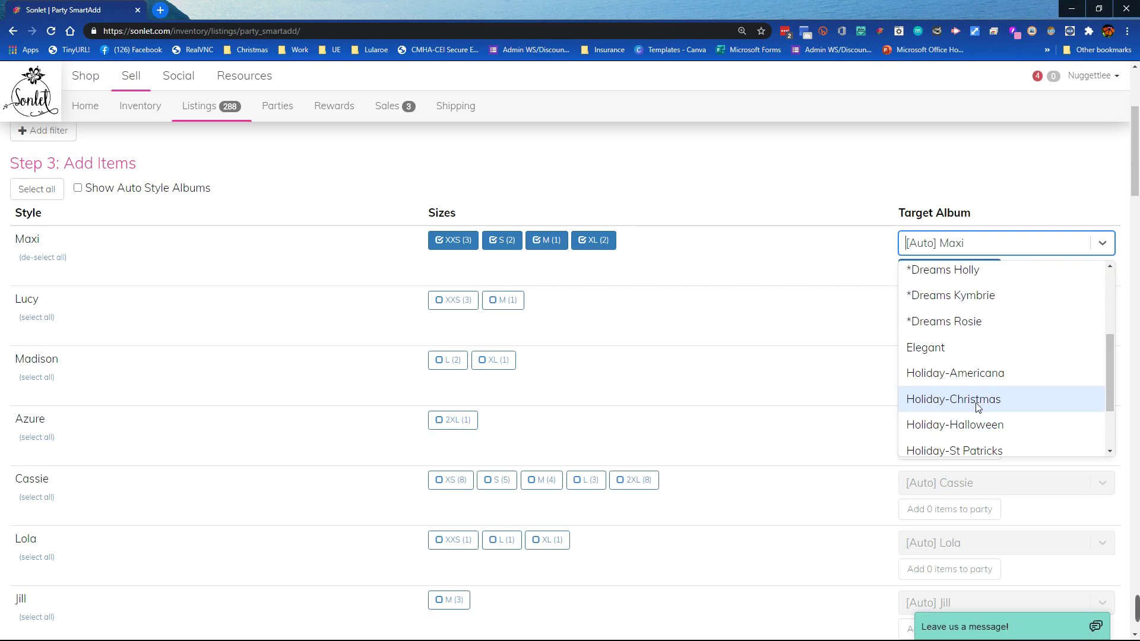
click(858, 333)
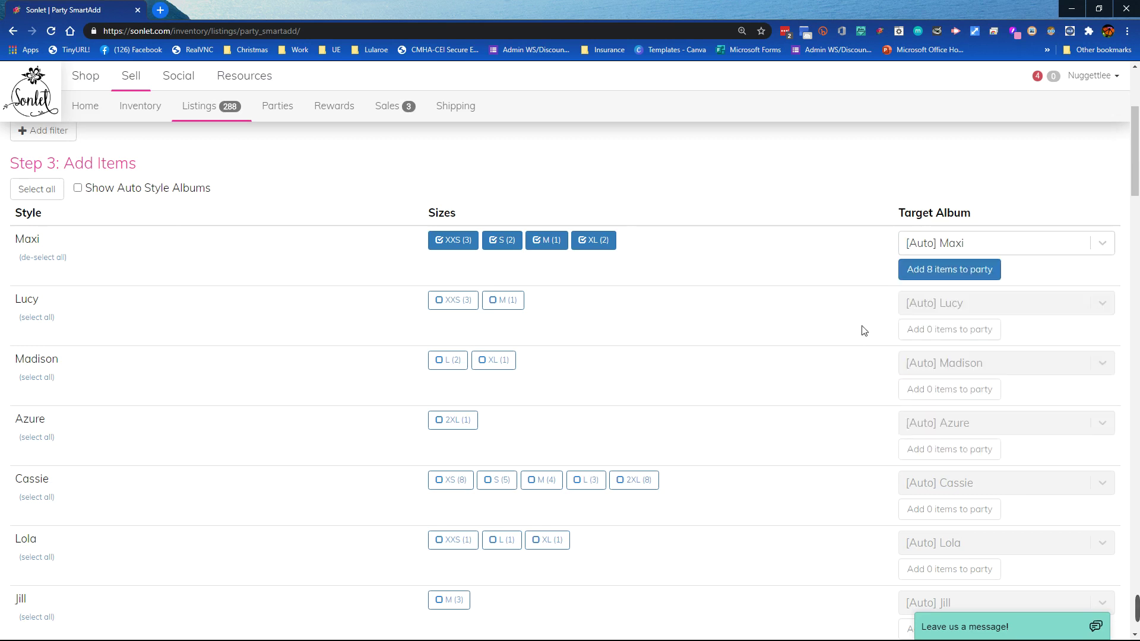
- Look through the full list of styles and sizes that can be added to the party
scroll(242, 285, up, 4)
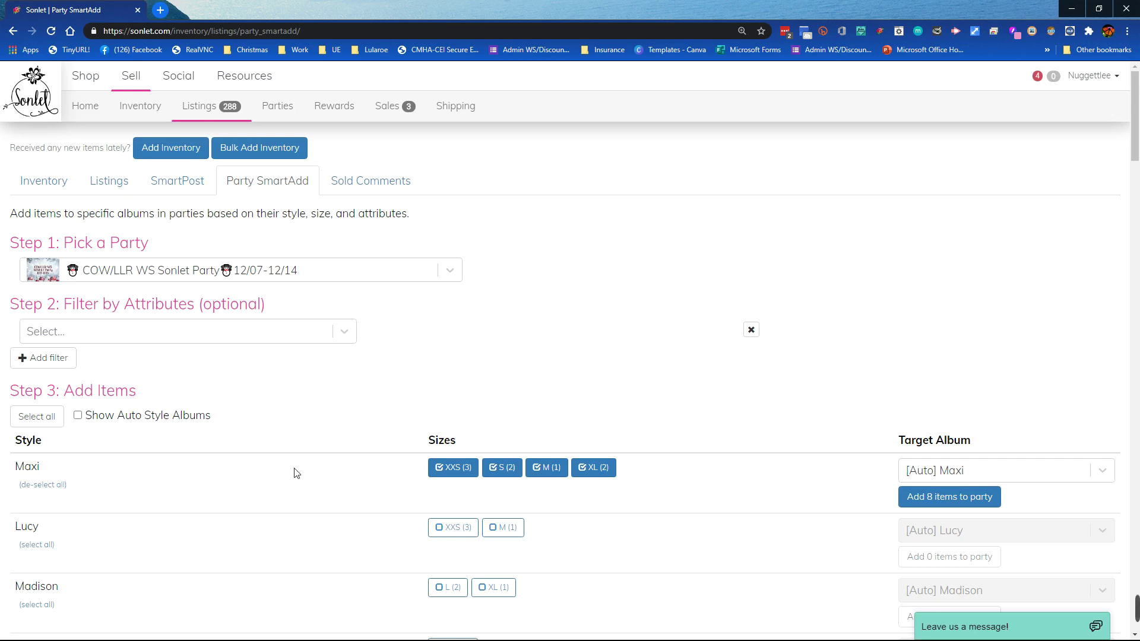
scroll(293, 472, down, 15)
scroll(293, 475, down, 20)
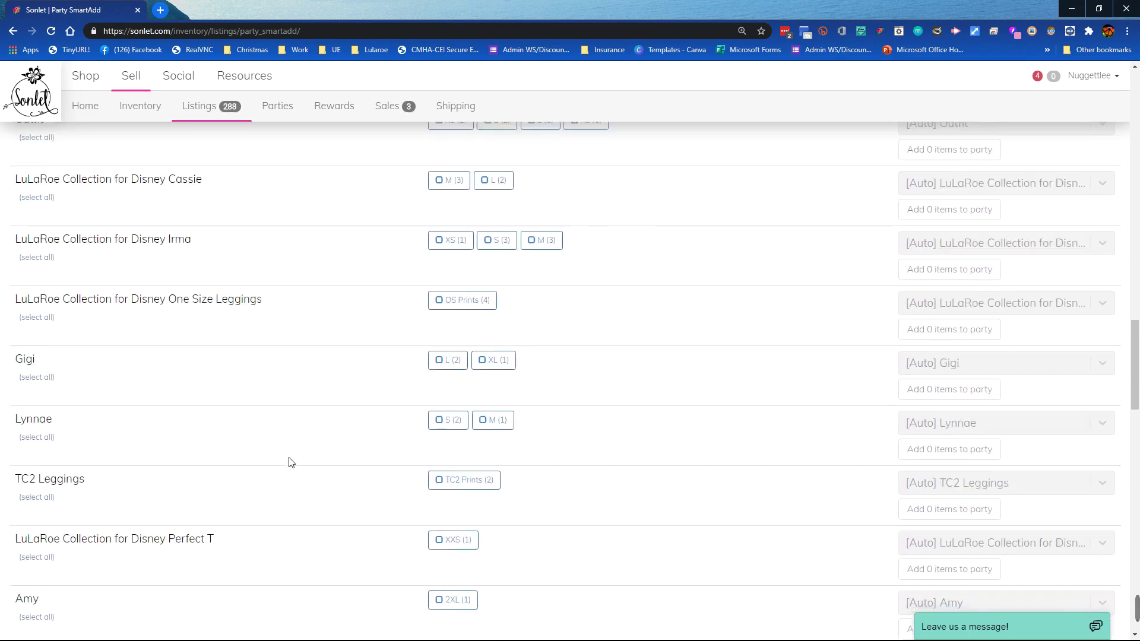
scroll(289, 453, down, 15)
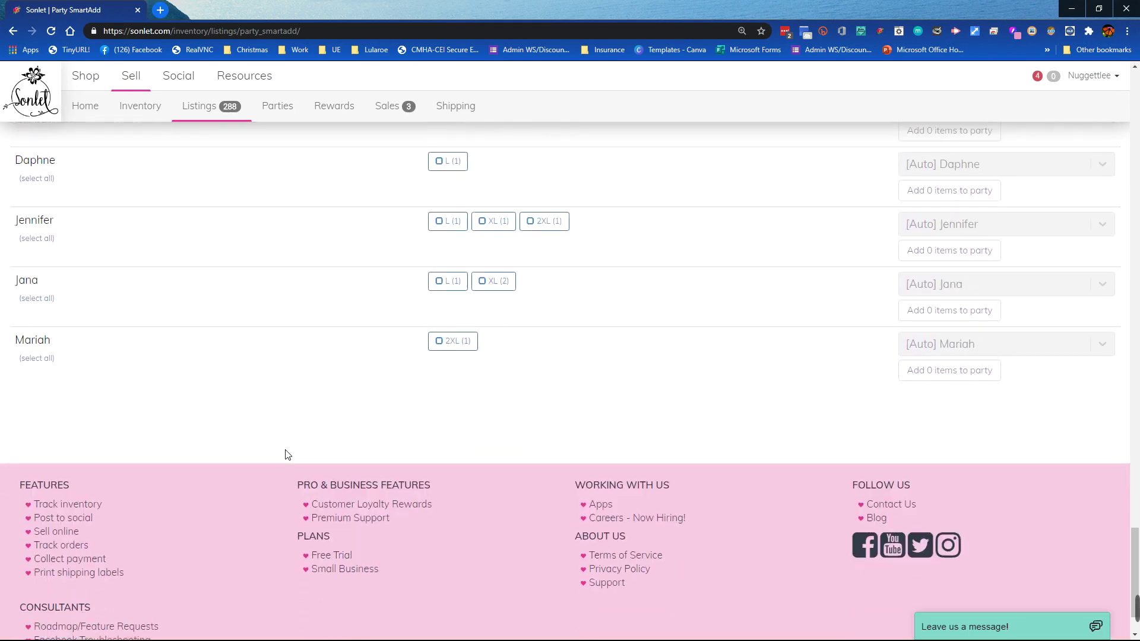
scroll(296, 346, up, 10)
scroll(295, 345, up, 20)
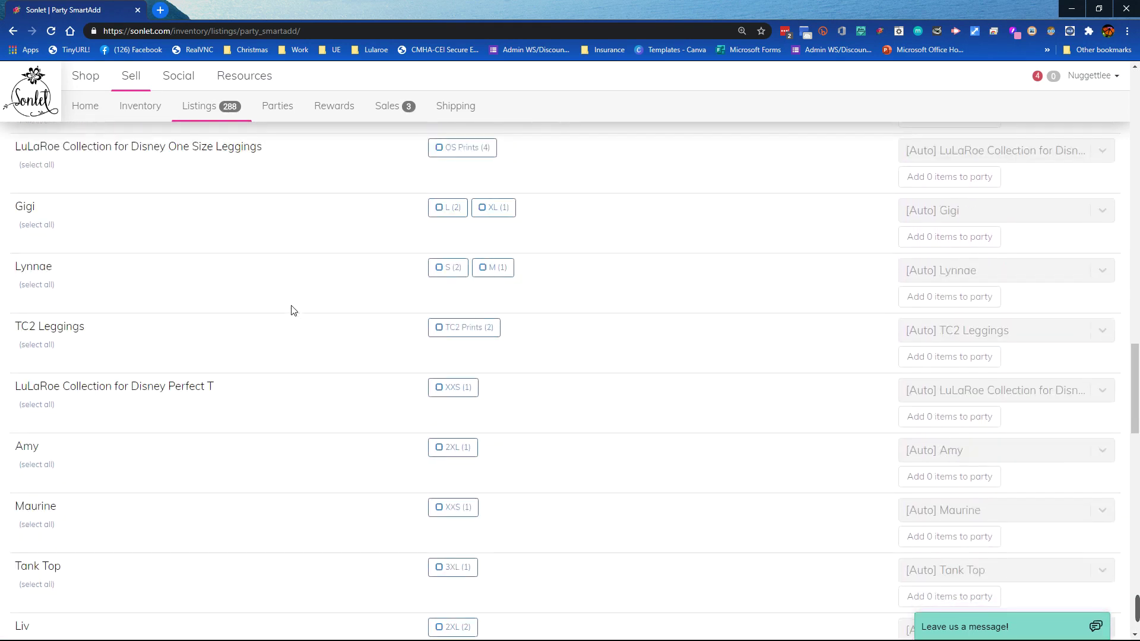
scroll(289, 310, up, 10)
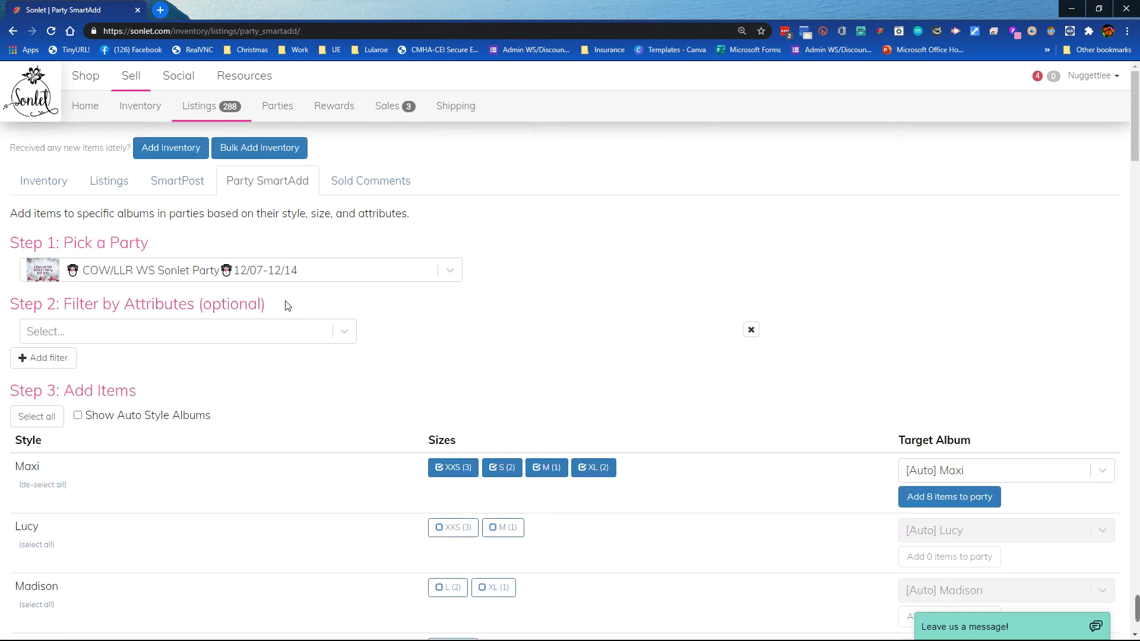
- Display the listings of the Boyfriend T style in all sizes
click(197, 122)
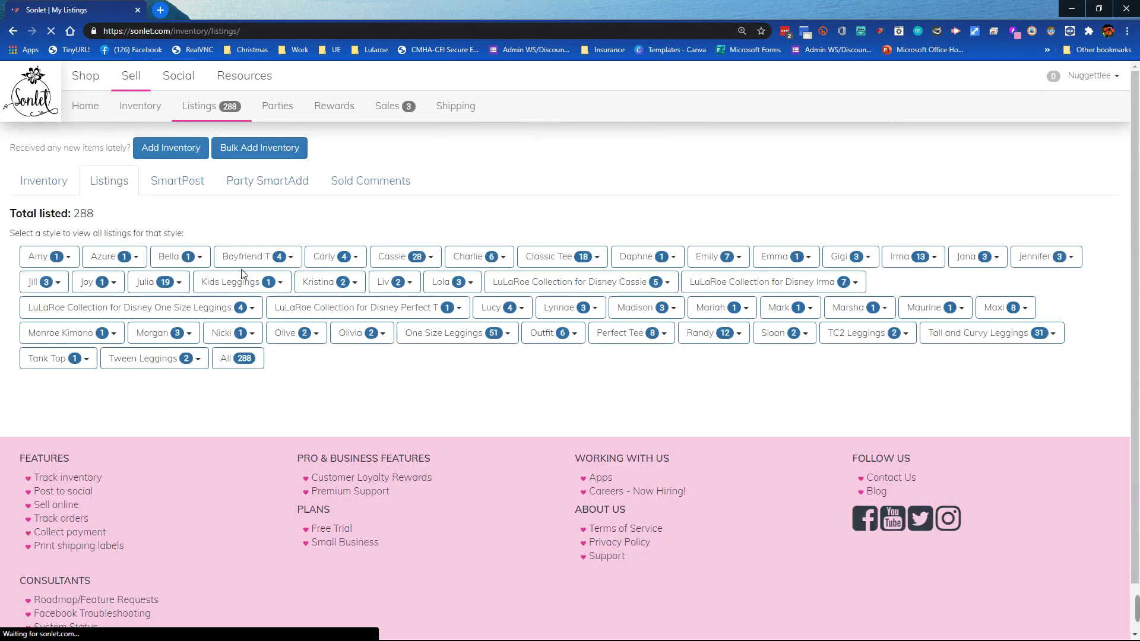
click(246, 261)
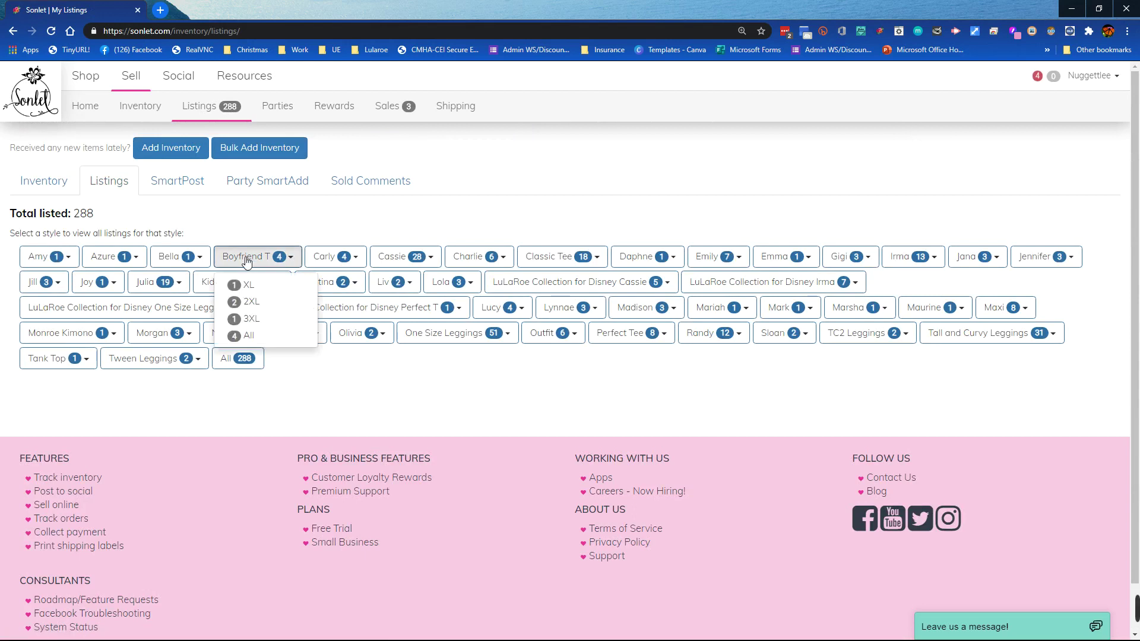
click(247, 336)
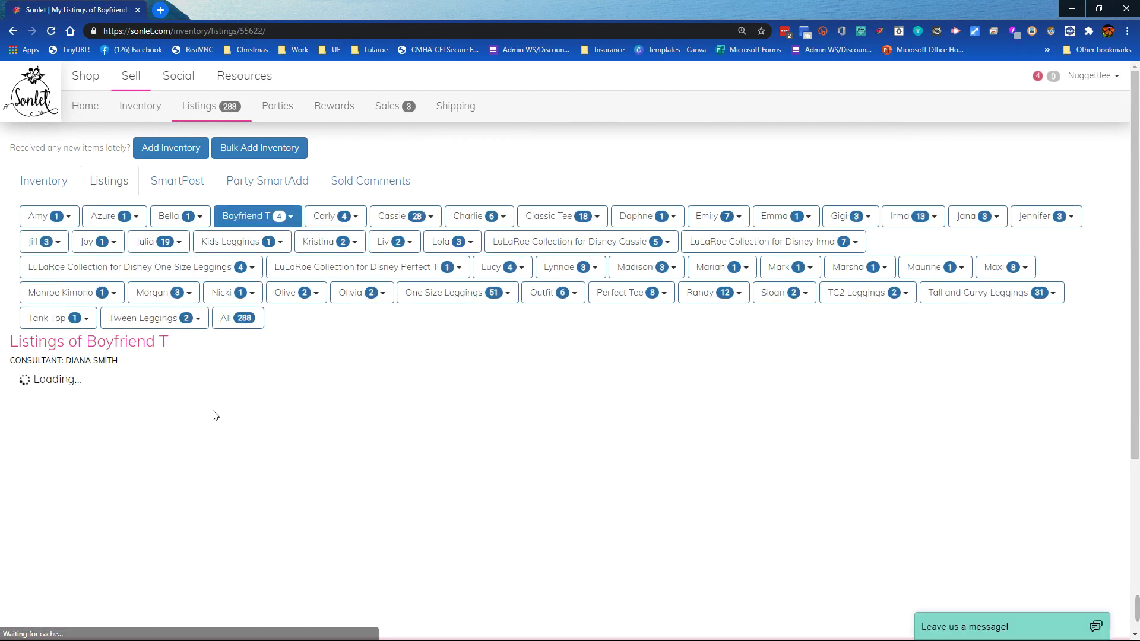
scroll(198, 416, down, 2)
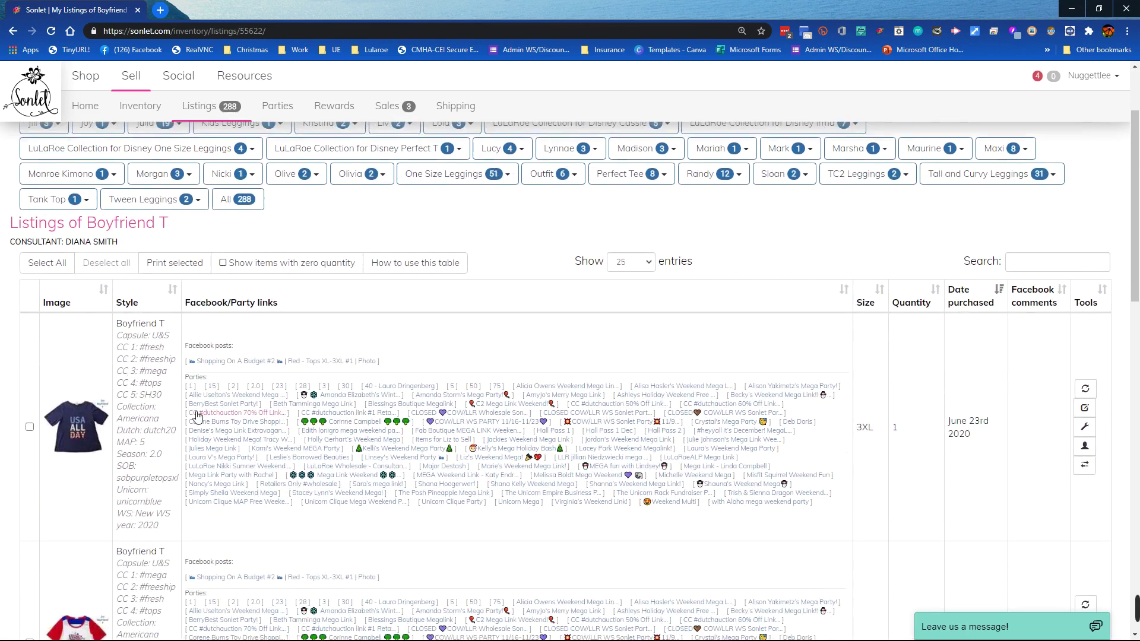
scroll(148, 249, down, 2)
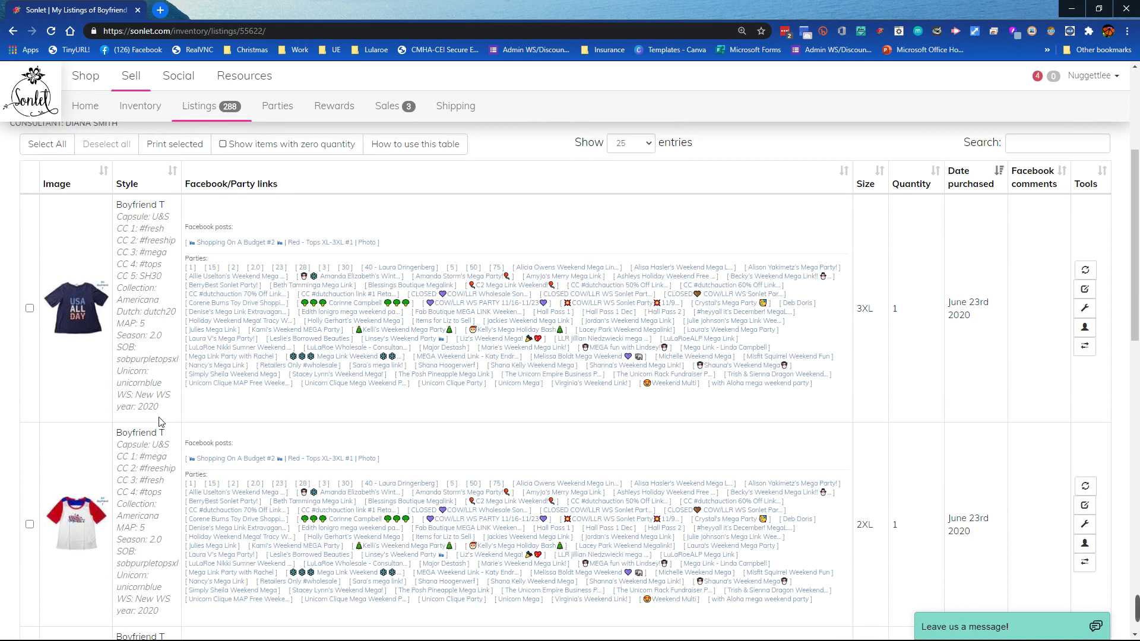
- Examine the style attributes of the 3XL Boyfriend T listing, highlighting its Capsule: U&S attribute and clearing the row selection
mouse_move(75, 332)
drag(173, 214, 173, 214)
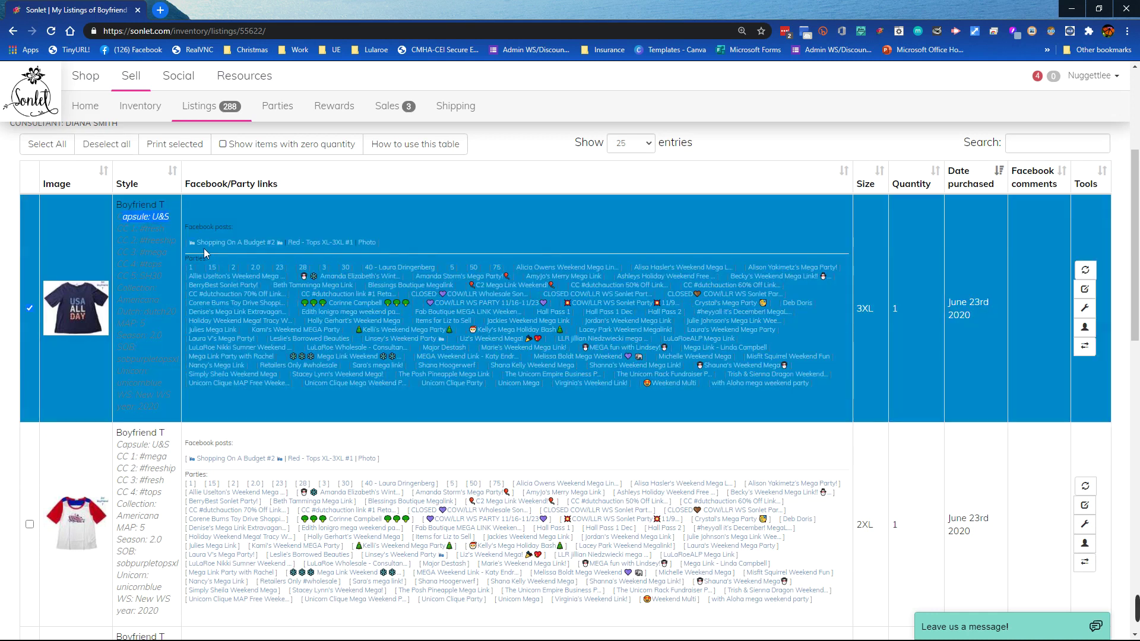
click(101, 216)
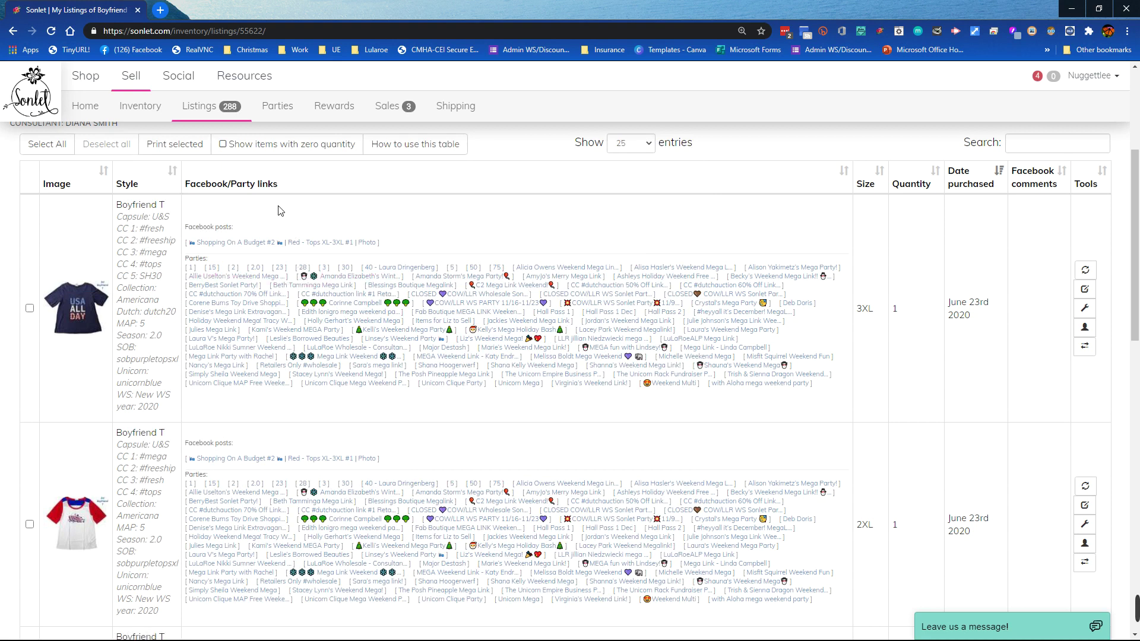
scroll(254, 205, up, 4)
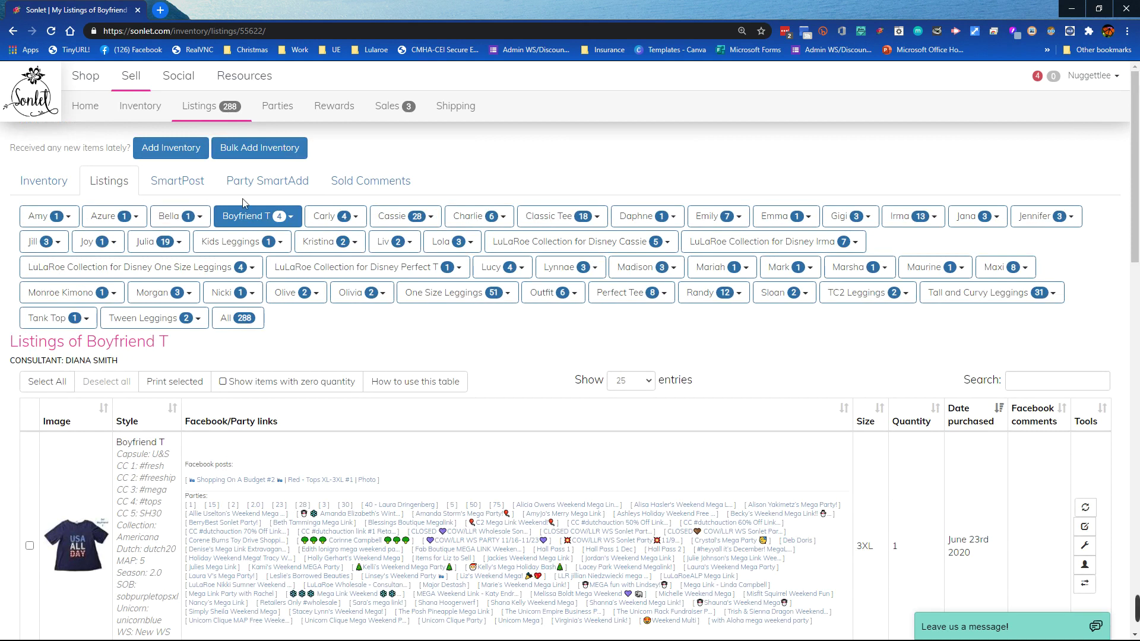
click(286, 191)
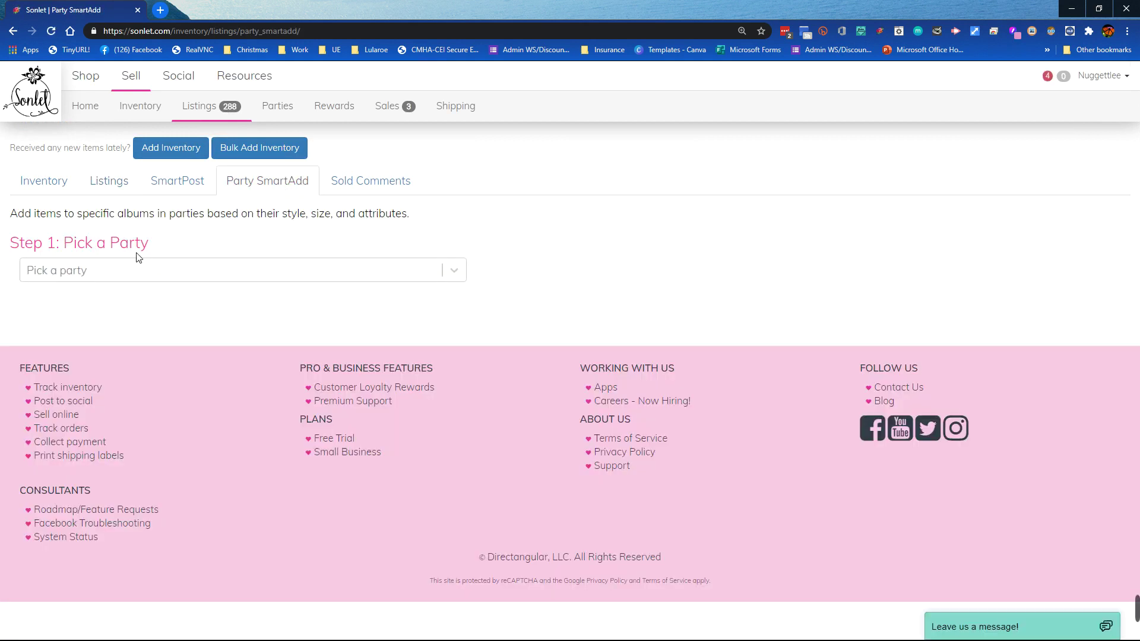
click(124, 272)
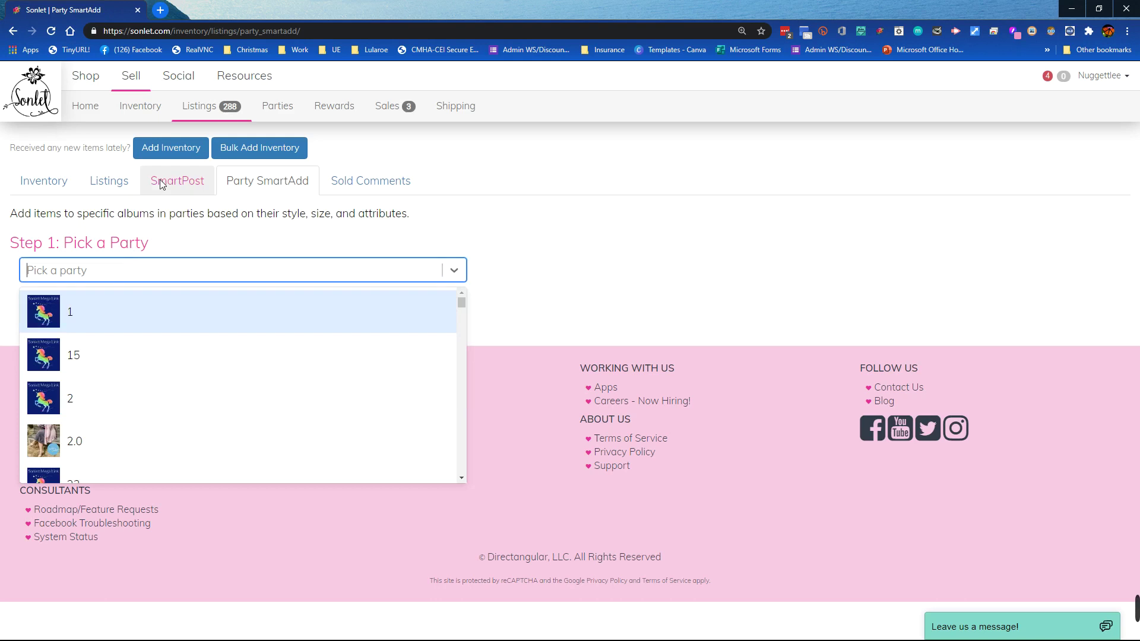
click(204, 112)
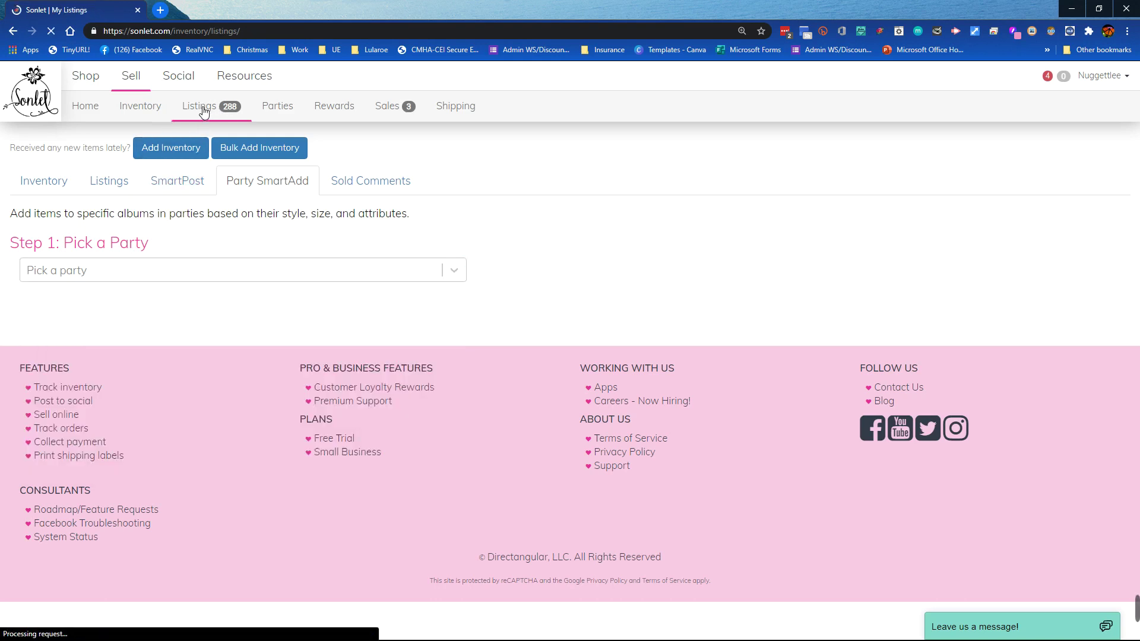
- Return to Party SmartAdd and pick the COW/LLR WS Sonlet Party 12/07-12/14 as the party
click(265, 186)
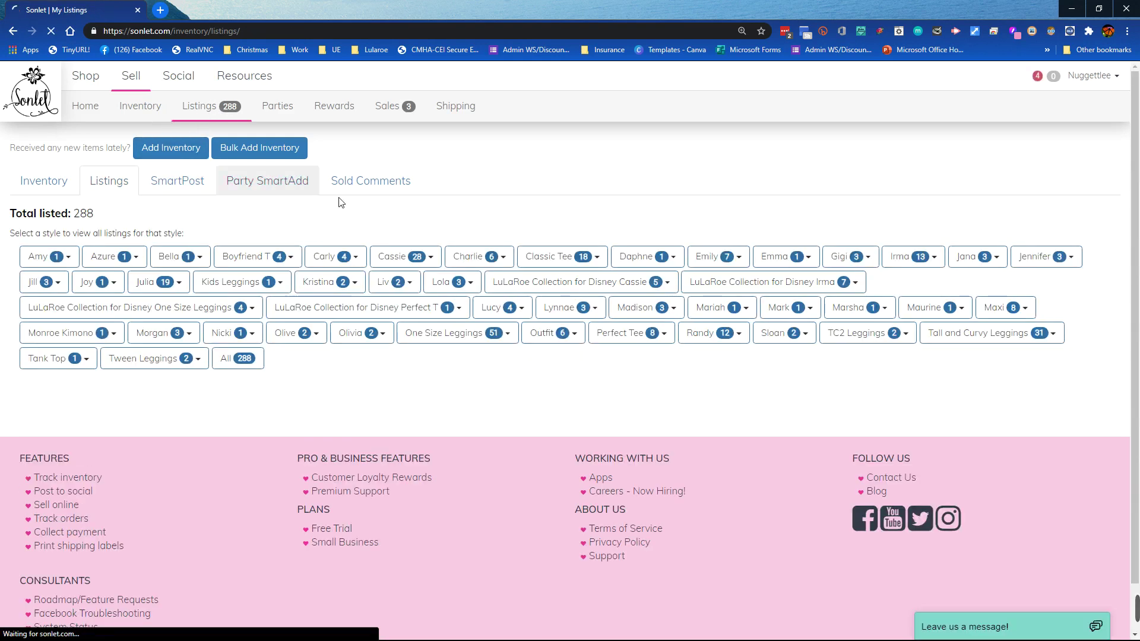
click(116, 278)
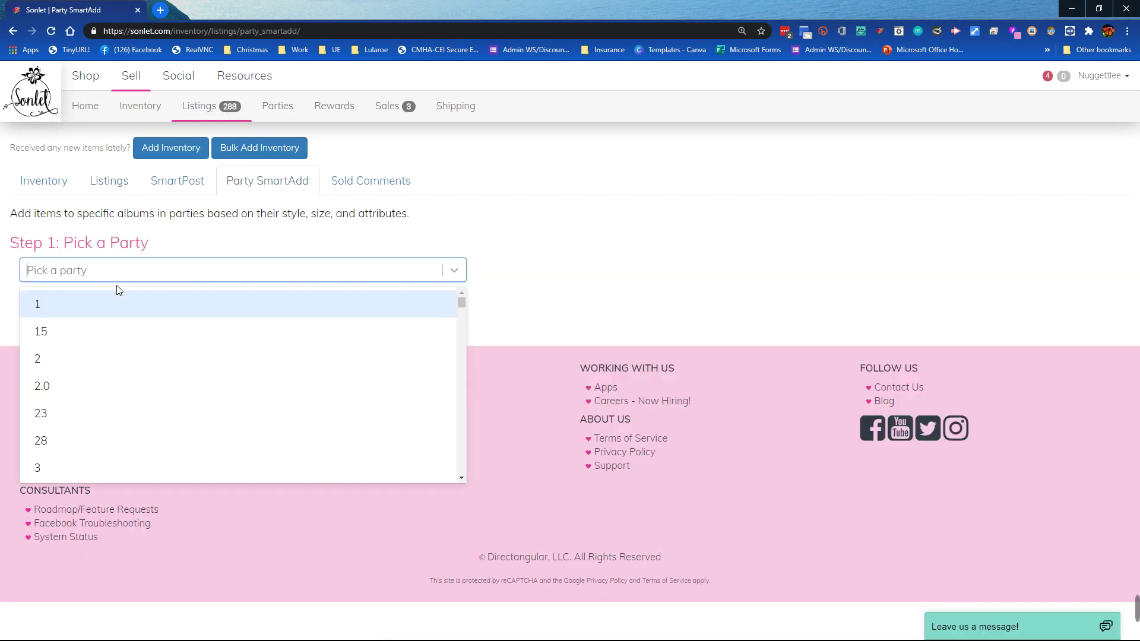
scroll(180, 431, down, 20)
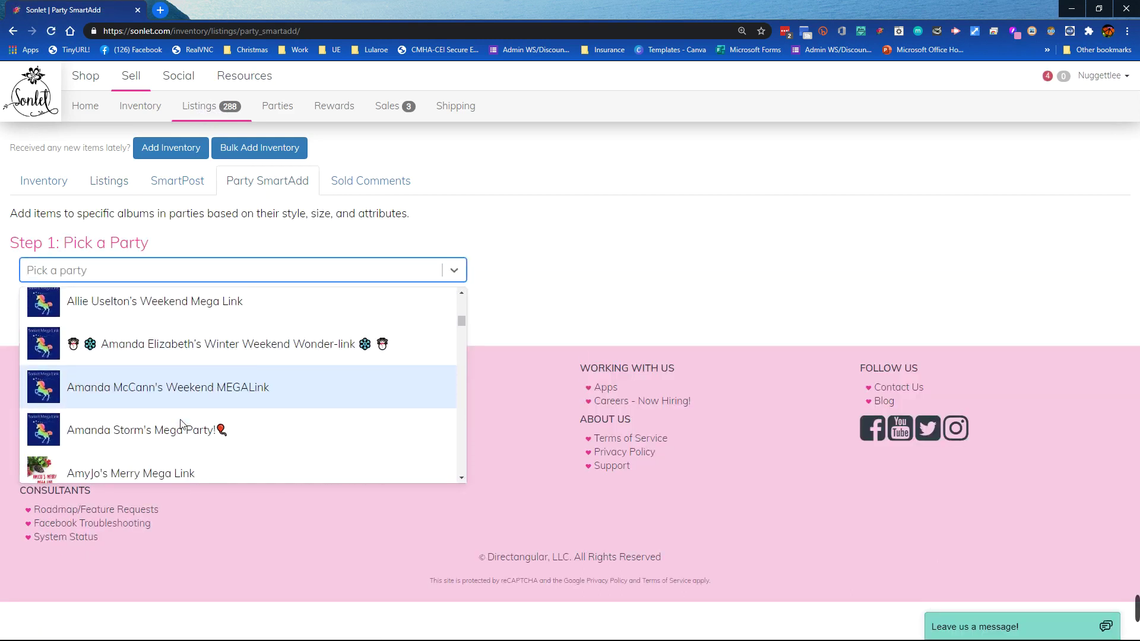
scroll(182, 416, down, 15)
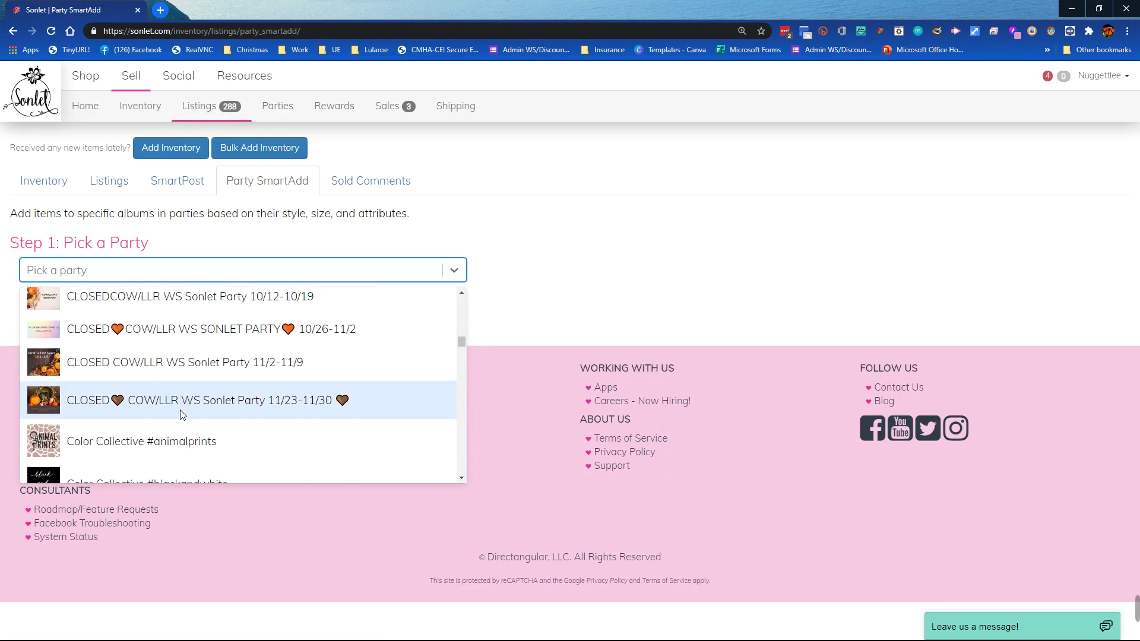
scroll(182, 414, down, 15)
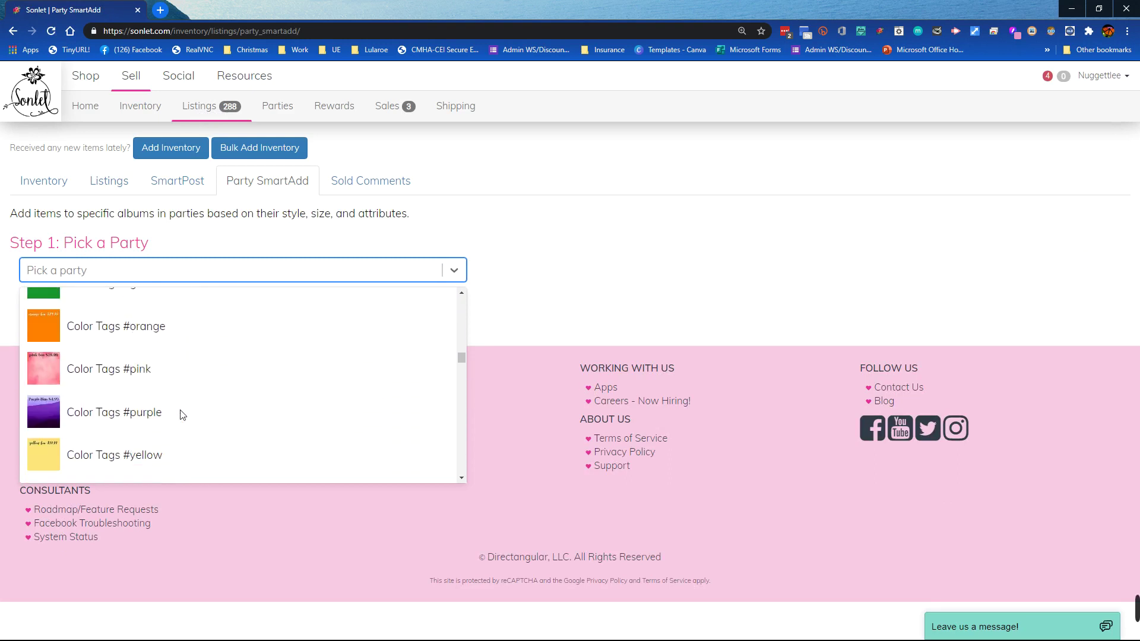
scroll(182, 415, down, 2)
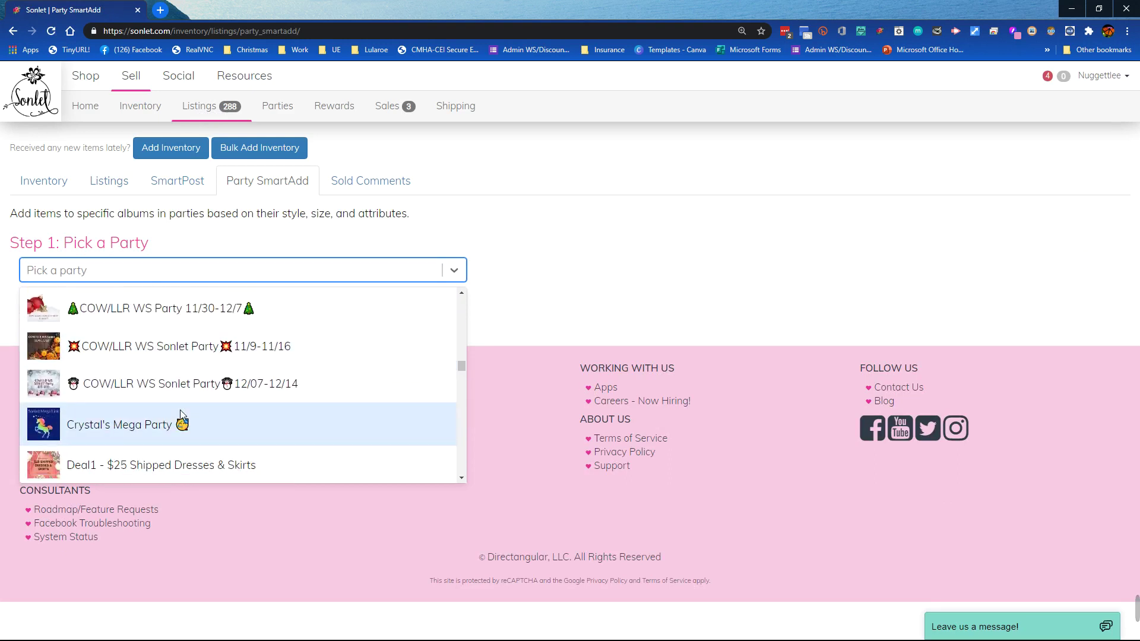
click(197, 390)
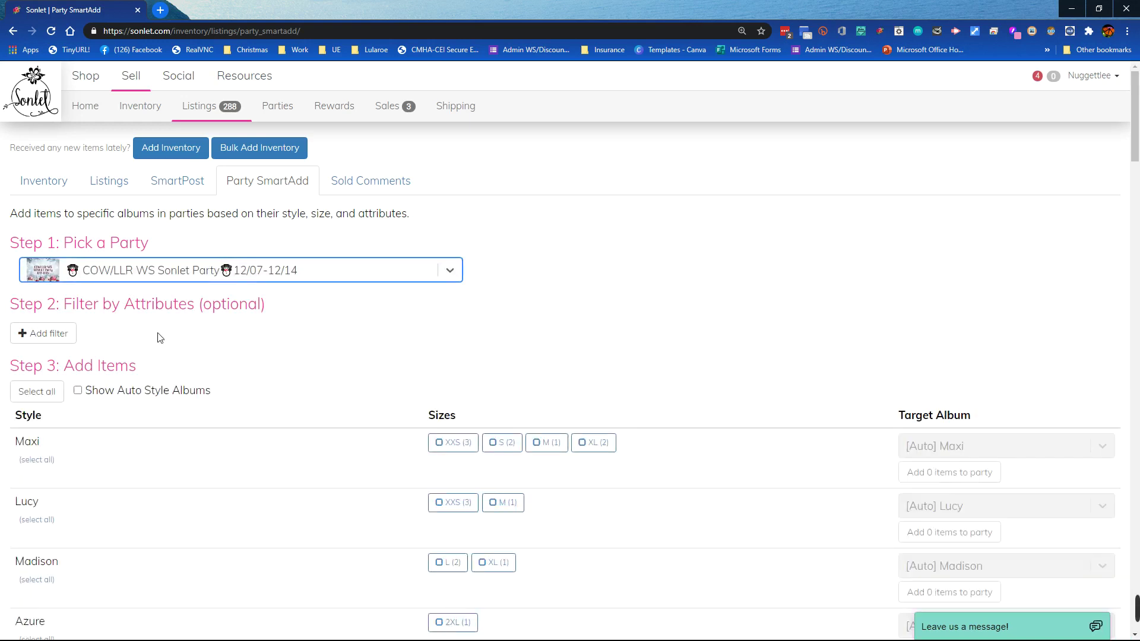
- Add an attribute filter that limits the party's items to Capsule: Americana
click(40, 336)
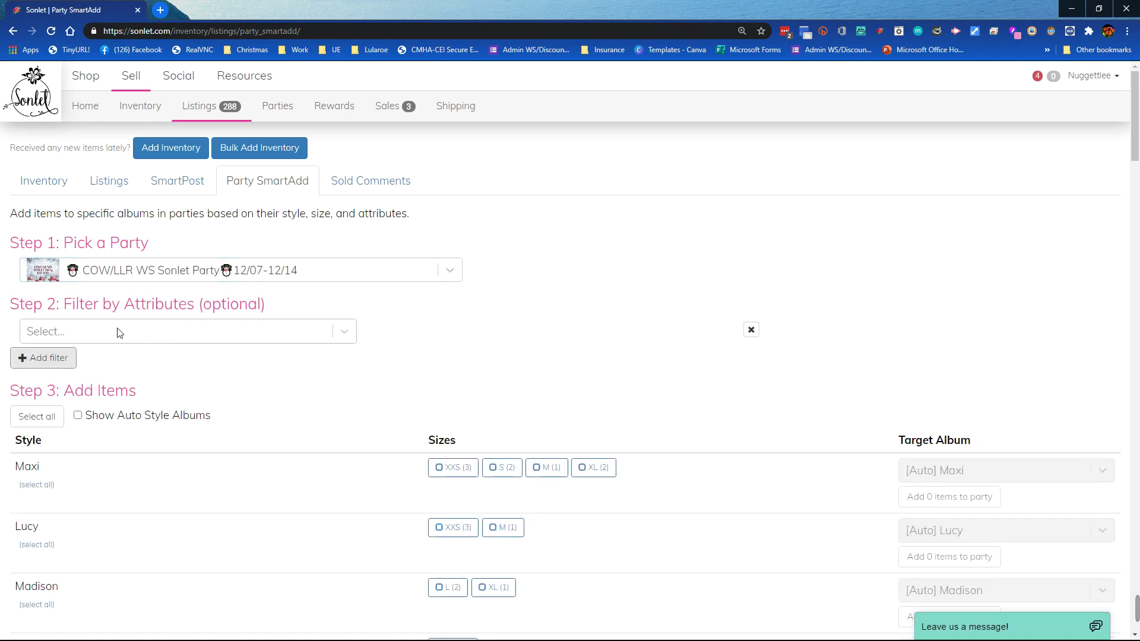
click(128, 333)
click(251, 365)
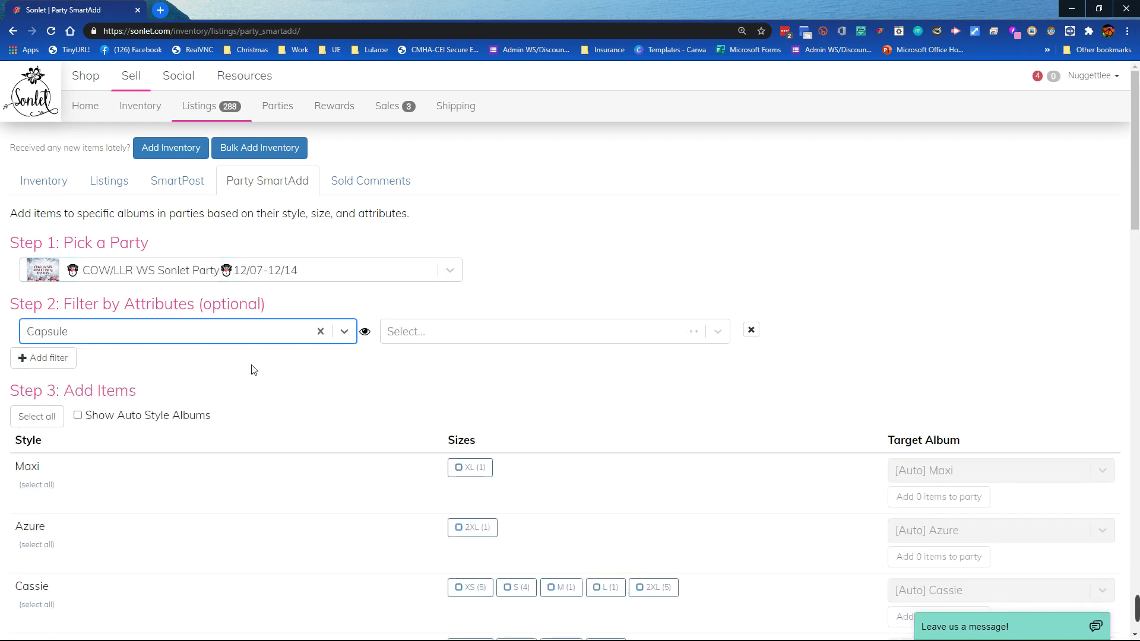
click(139, 342)
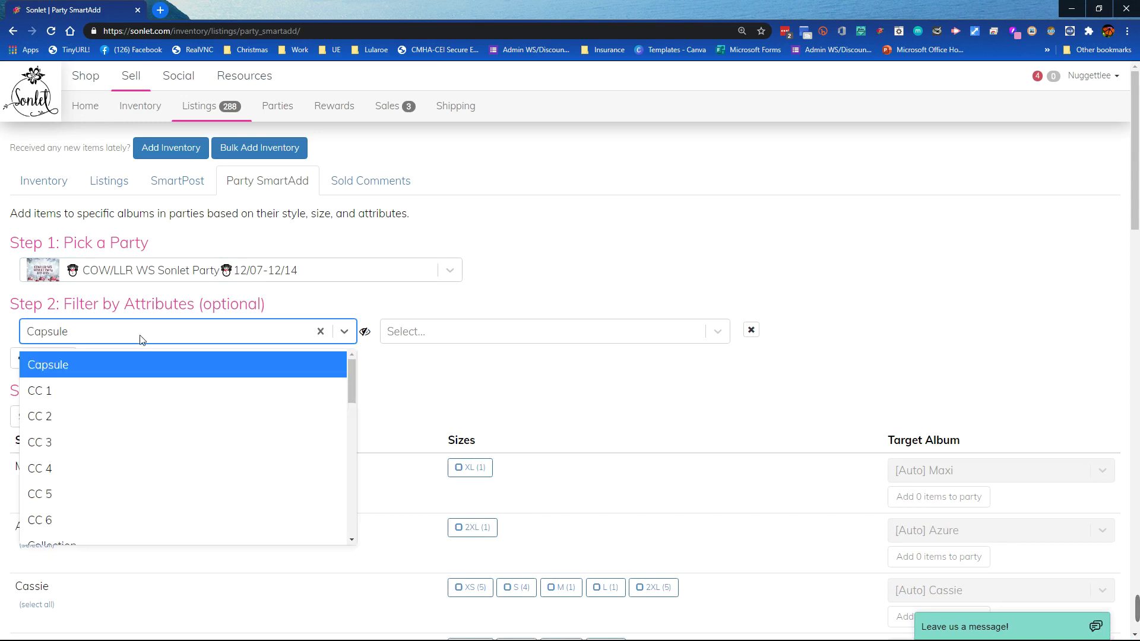
scroll(168, 501, down, 10)
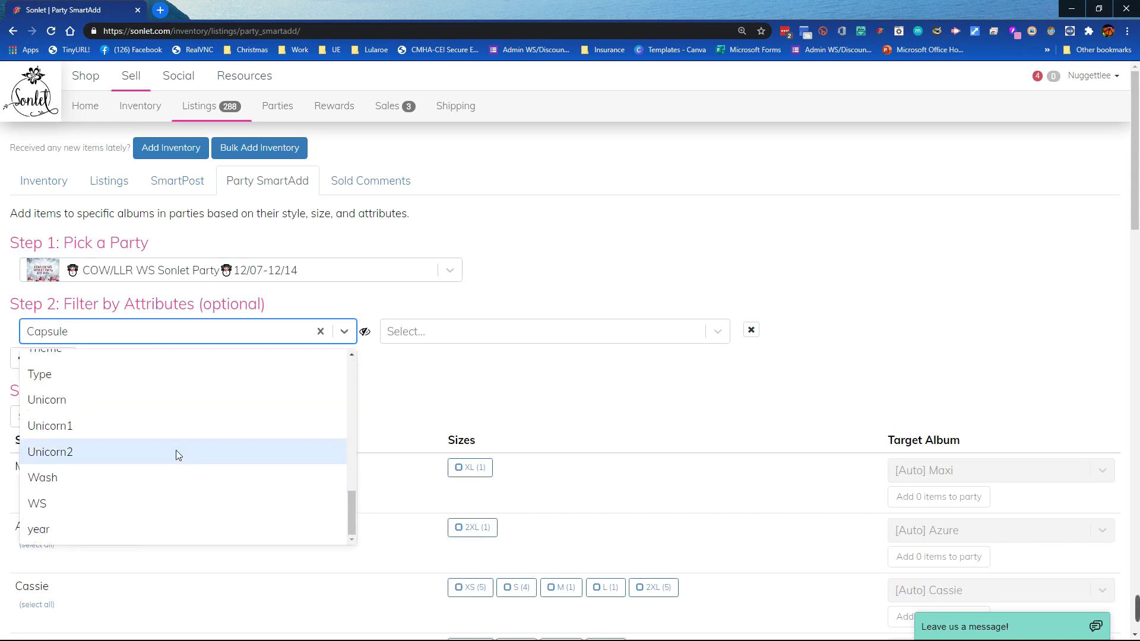
click(198, 338)
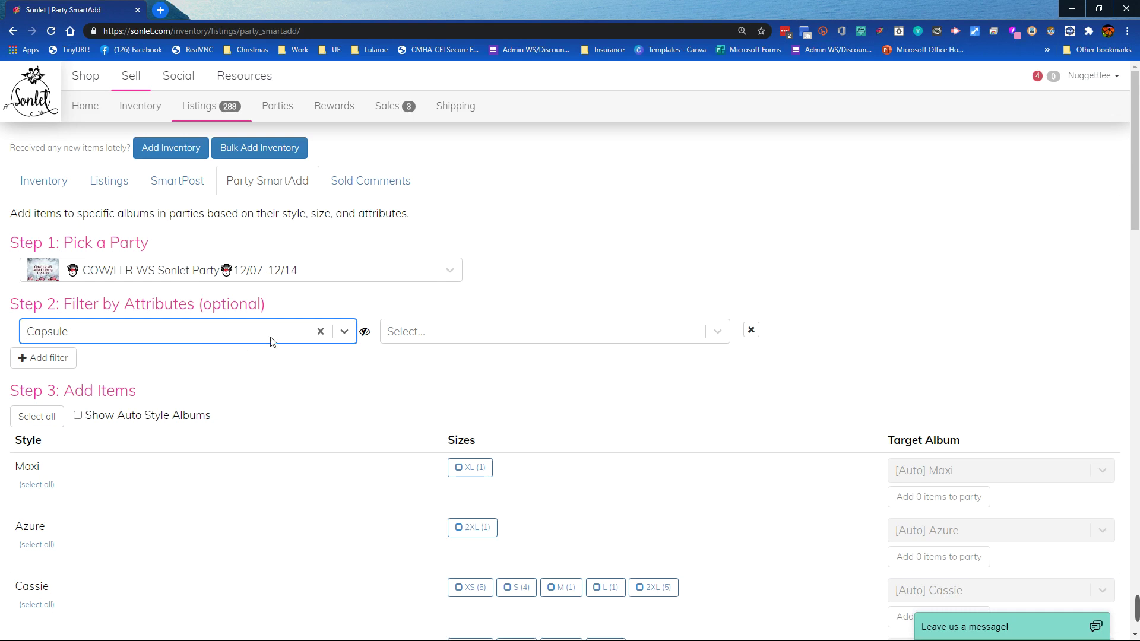
click(446, 333)
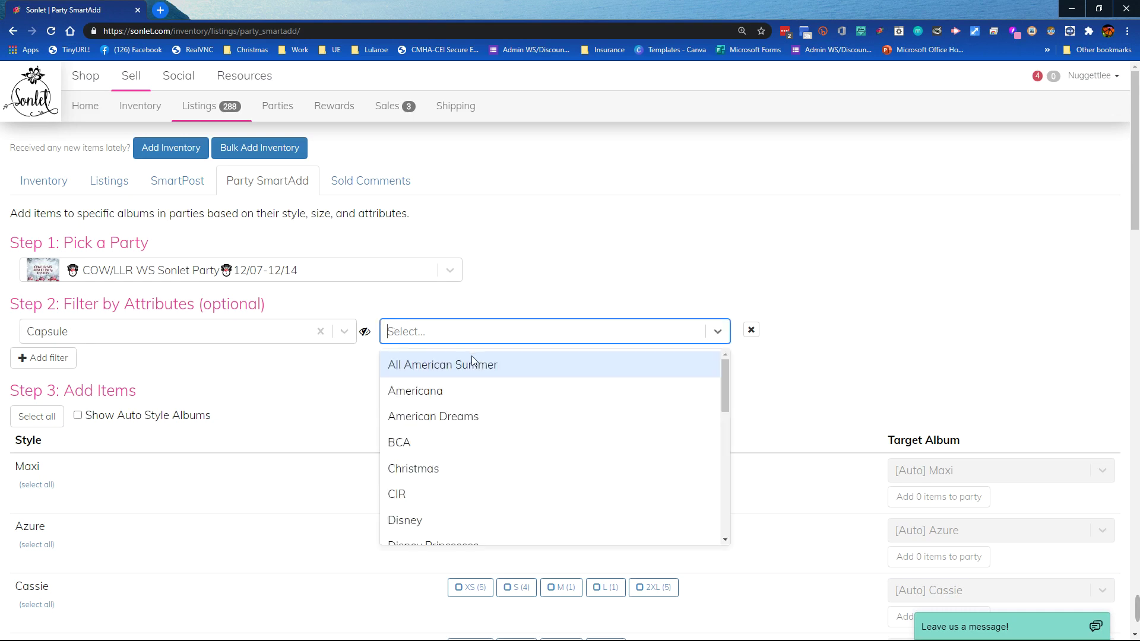
click(467, 390)
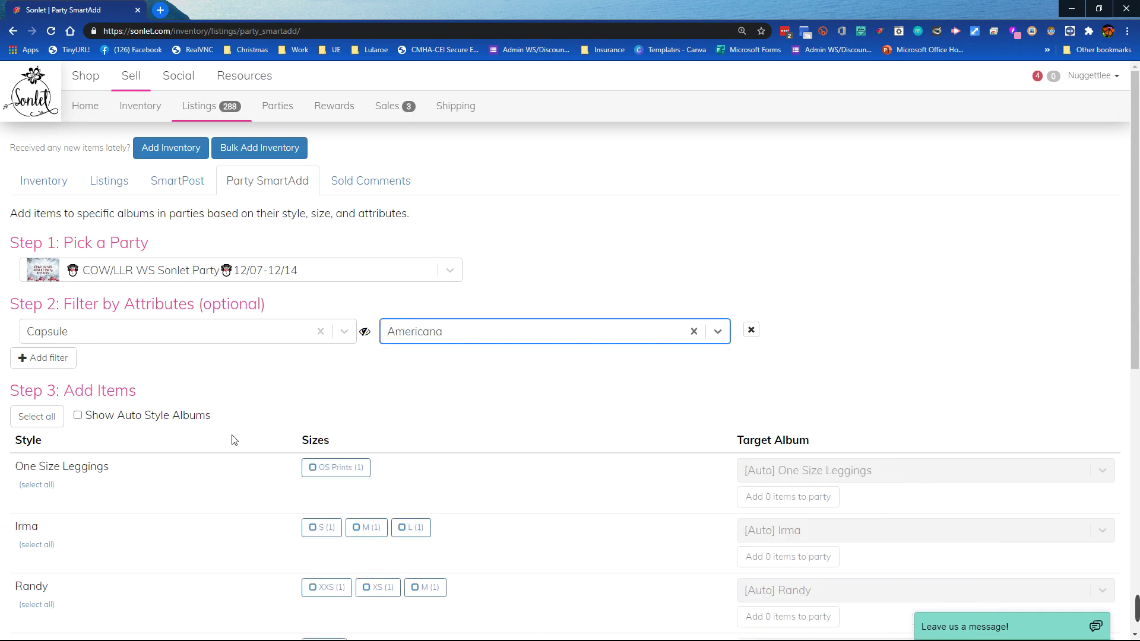
- Select all the filtered items and set the One Size Leggings target album to Holiday-Americana
scroll(234, 440, down, 6)
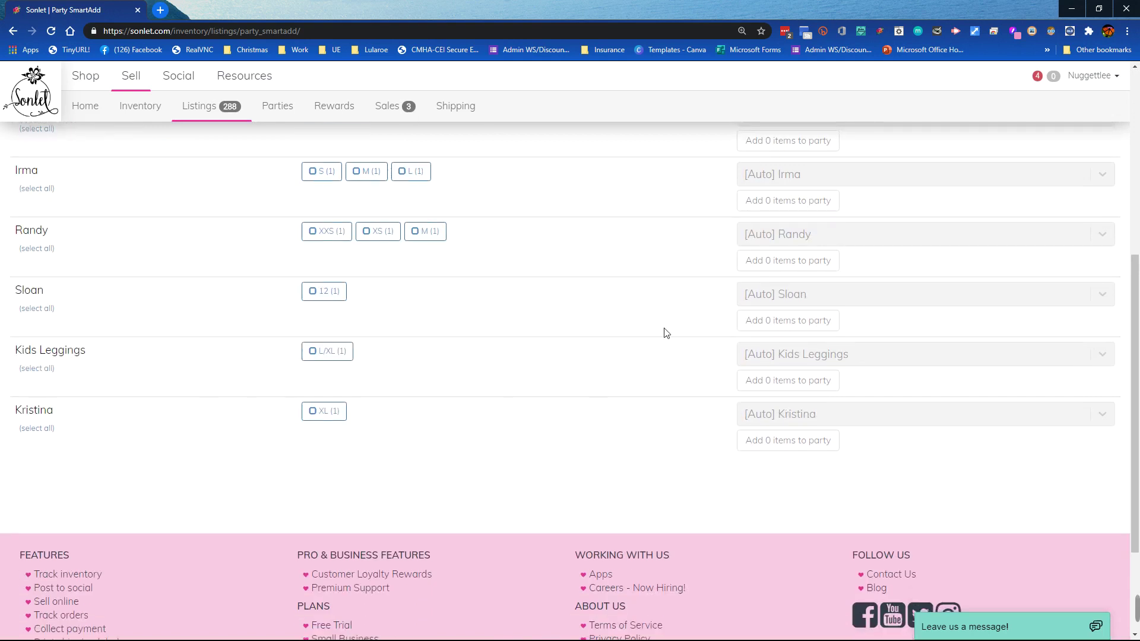
scroll(139, 247, up, 3)
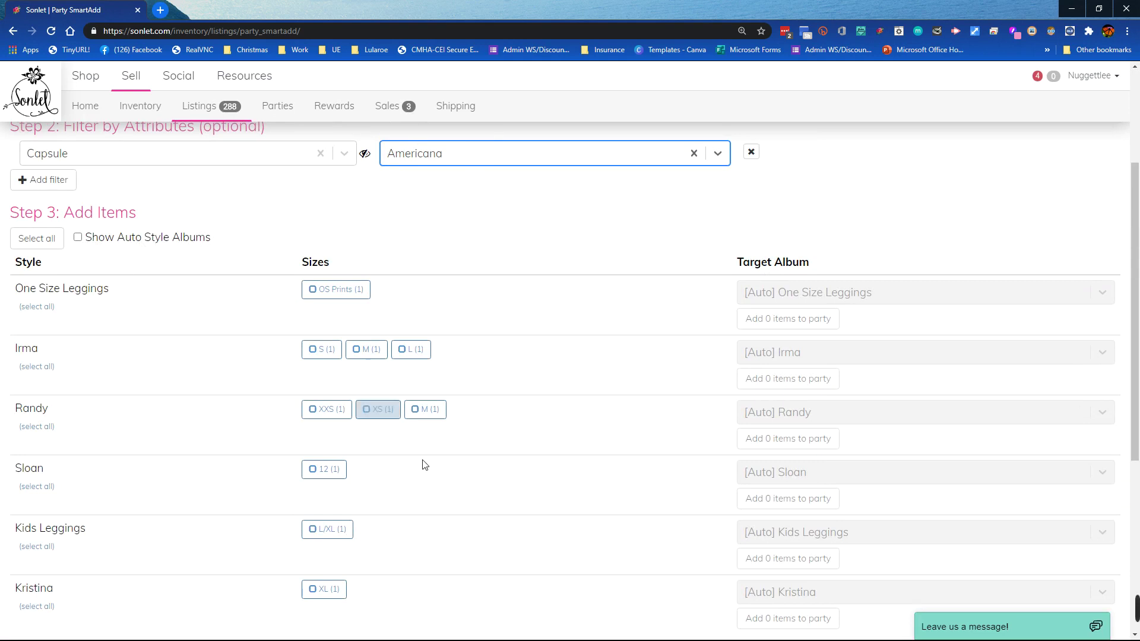
click(28, 241)
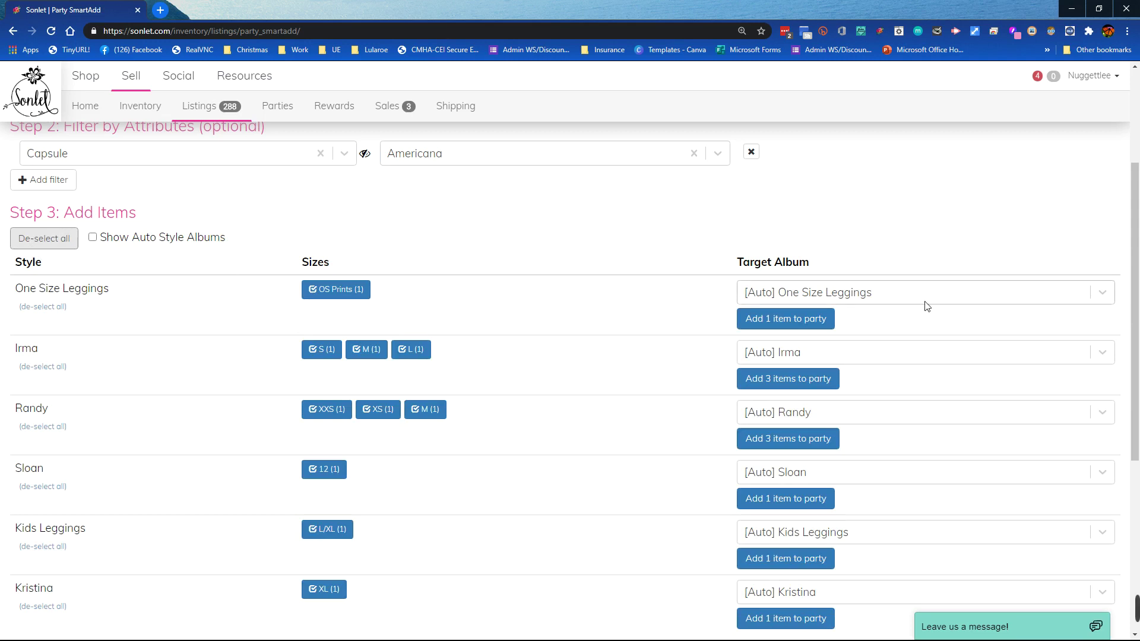
click(817, 293)
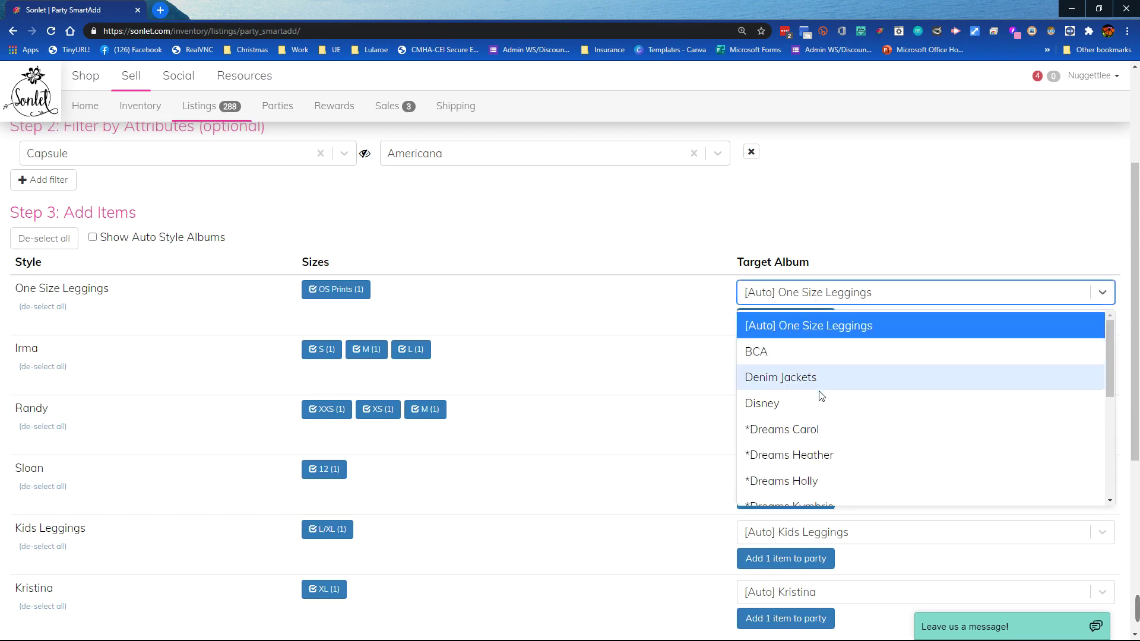
scroll(819, 446, down, 3)
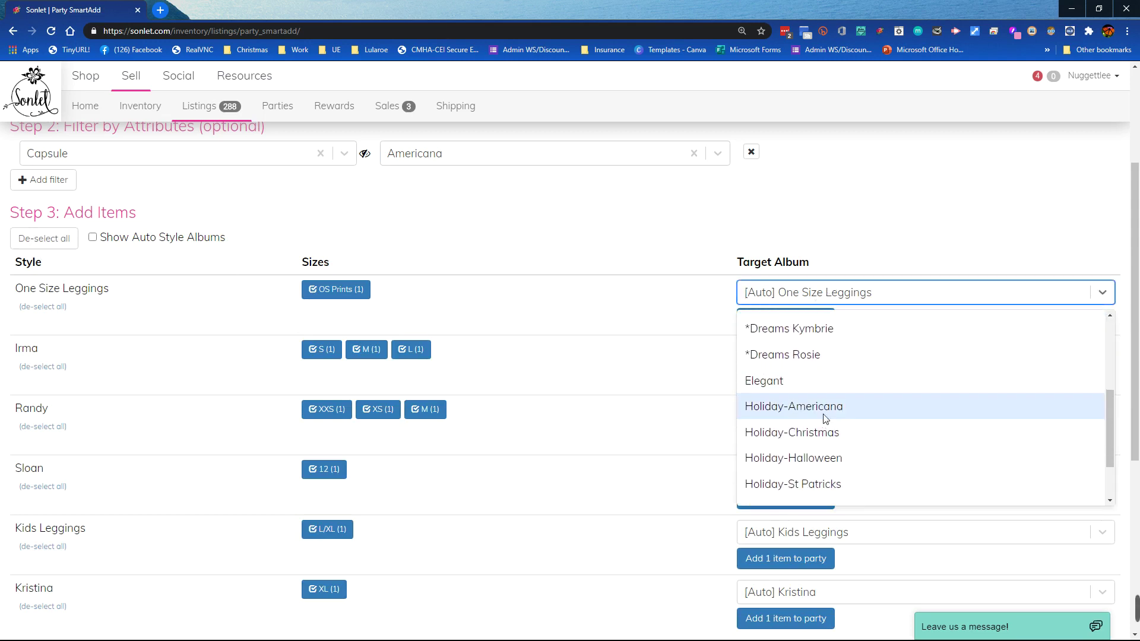
click(789, 409)
- Set the target albums of the Irma and Randy styles to Holiday-Americana
click(792, 357)
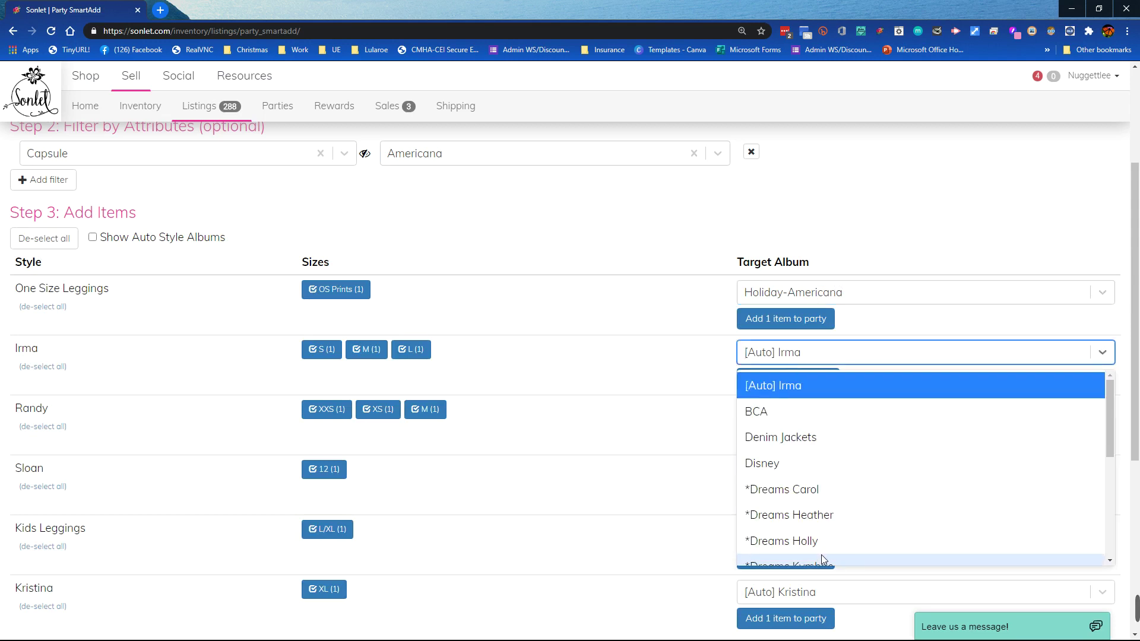
scroll(825, 534, down, 2)
click(828, 530)
click(795, 414)
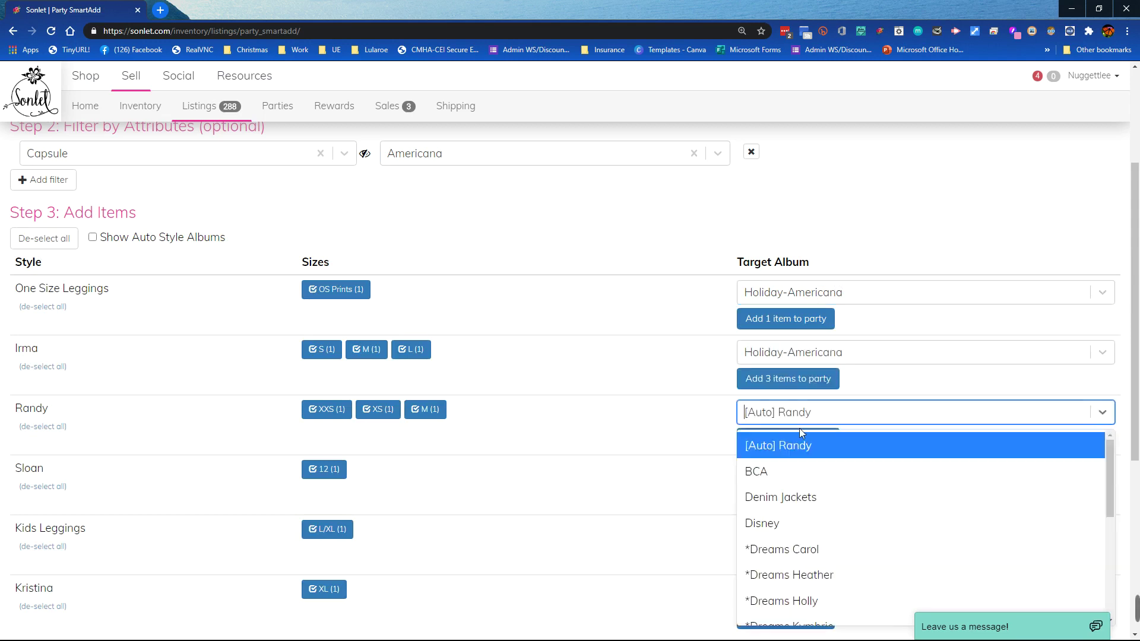
scroll(801, 535, down, 1)
scroll(800, 544, down, 2)
click(816, 586)
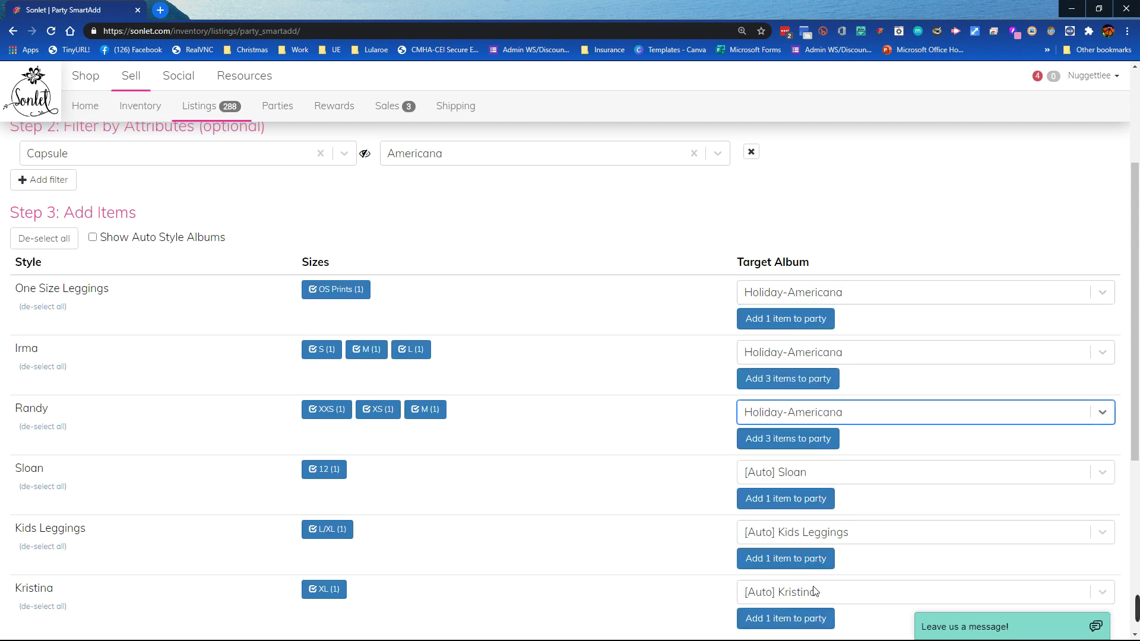
- Set the target albums of the Sloan, Kids Leggings and Kristina styles to Holiday-Americana
click(820, 475)
scroll(819, 534, down, 4)
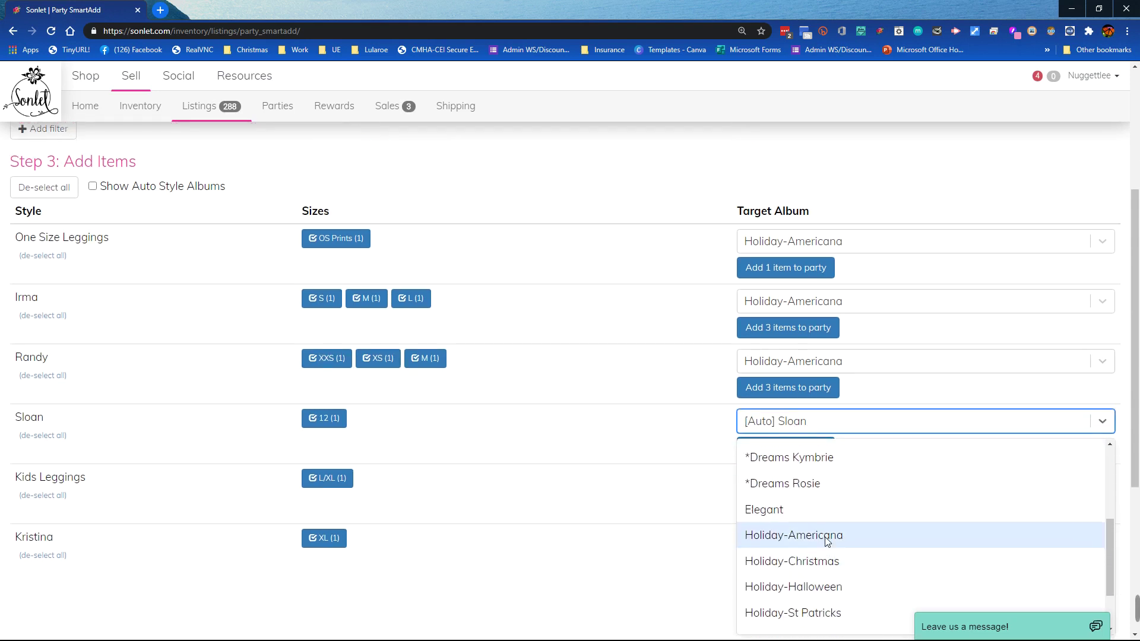
click(819, 537)
click(799, 489)
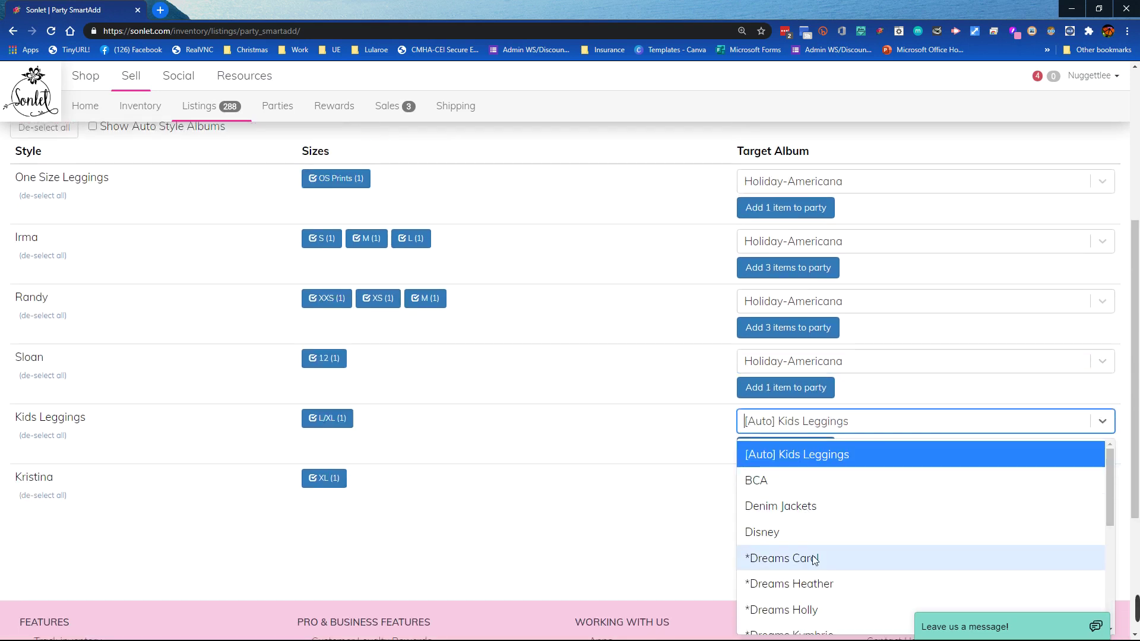
scroll(816, 568, down, 3)
click(808, 597)
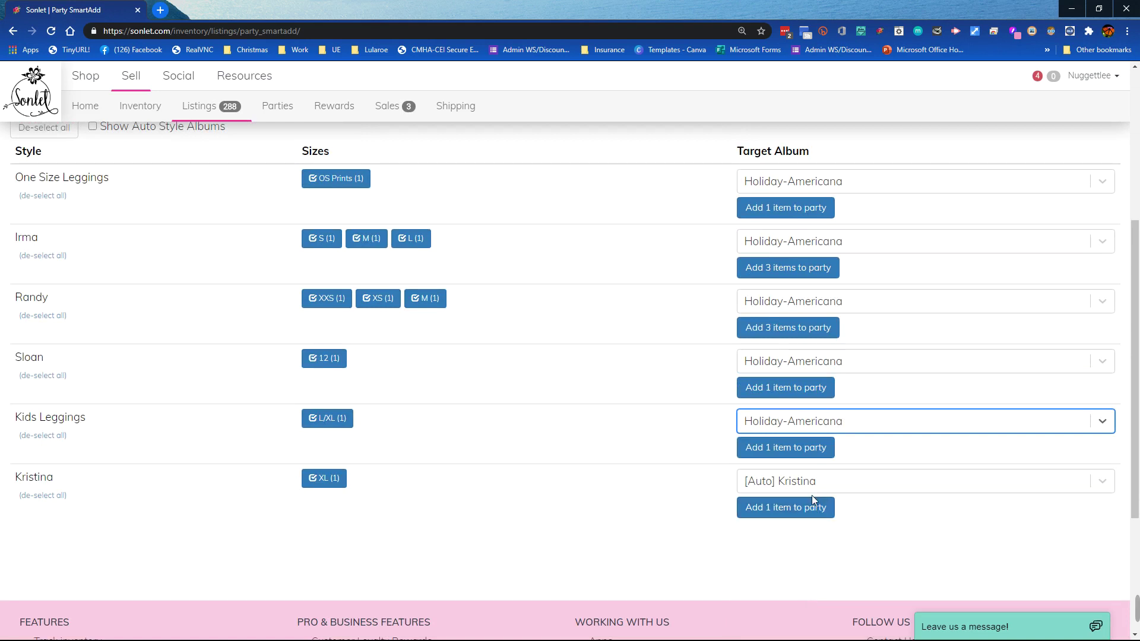
click(811, 482)
scroll(830, 598, down, 3)
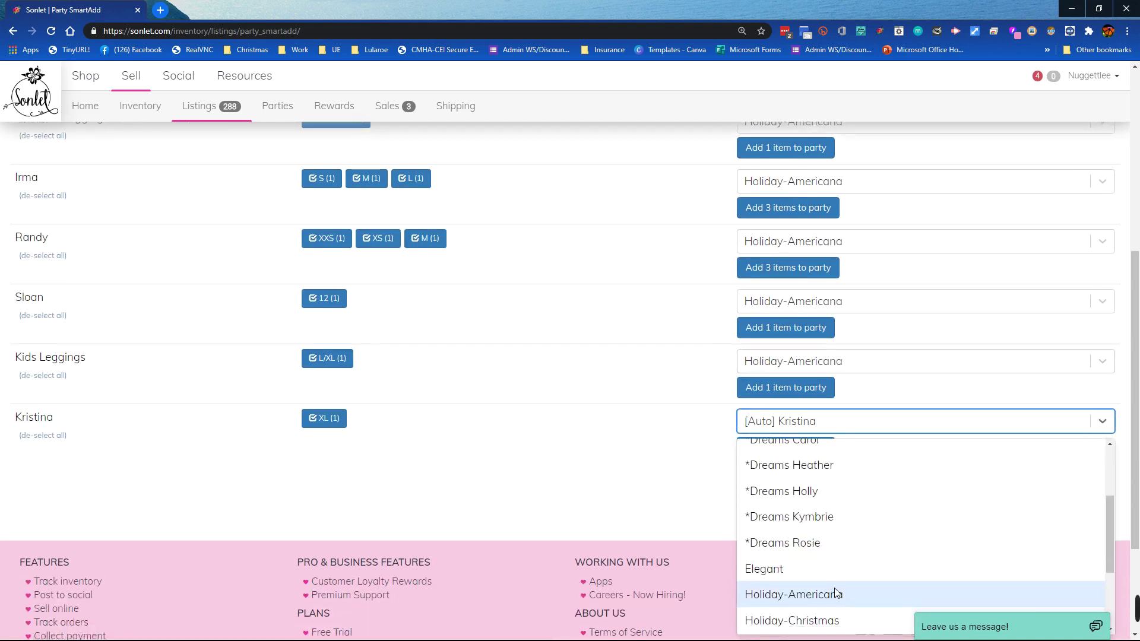
click(831, 588)
- Add the selected Kristina, Kids Leggings, Sloan, Irma, One Size Leggings and Randy items to the party
click(785, 447)
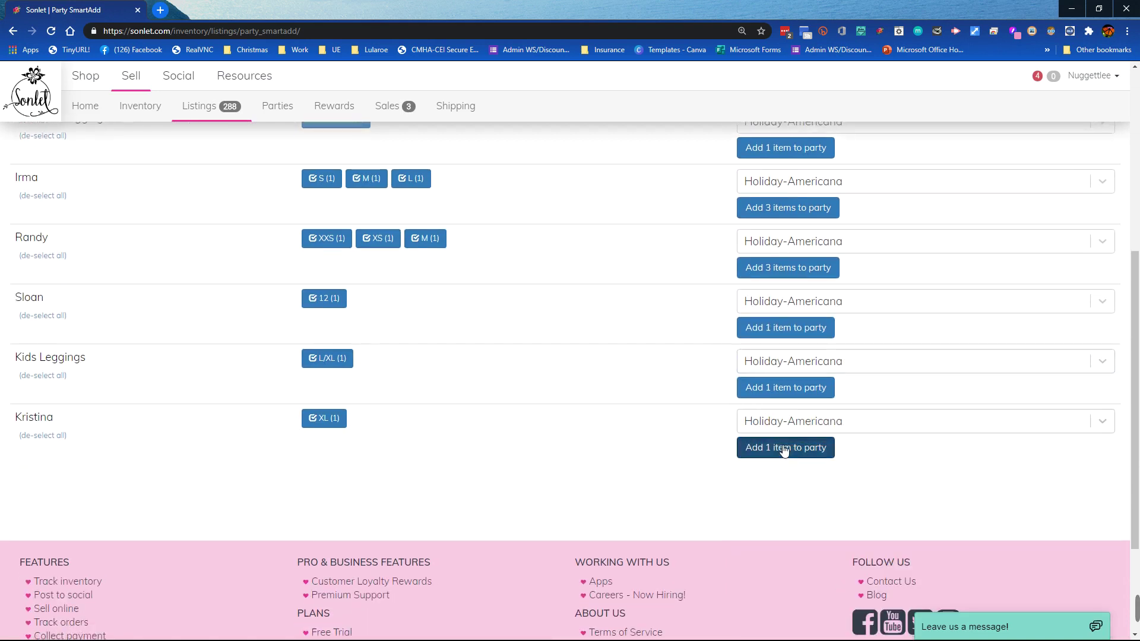
click(784, 387)
click(781, 326)
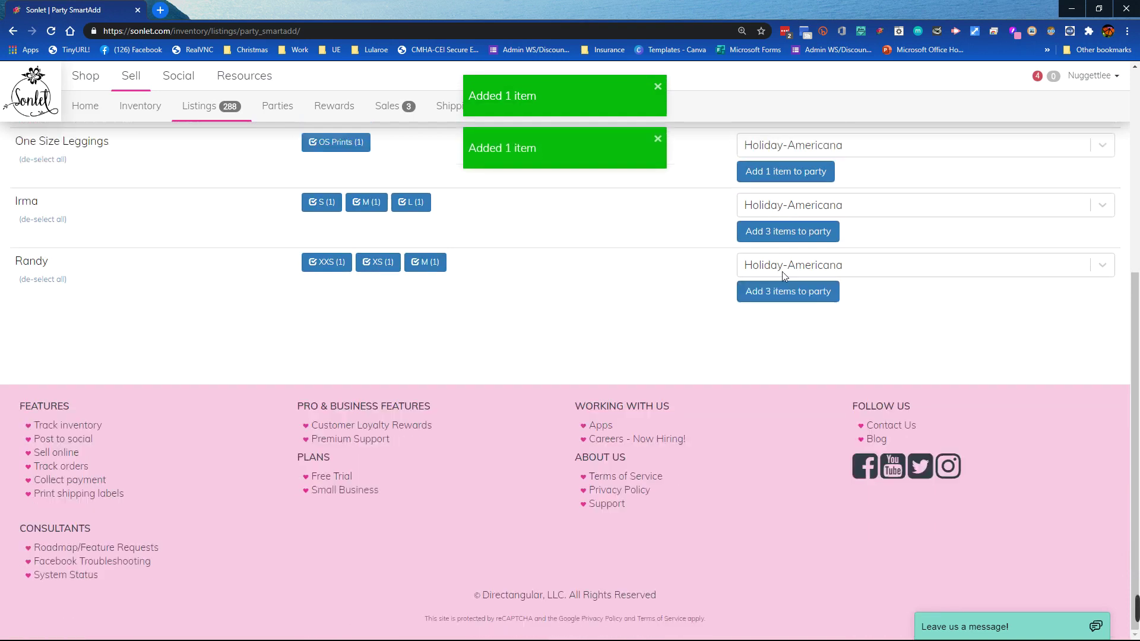
click(783, 265)
click(779, 233)
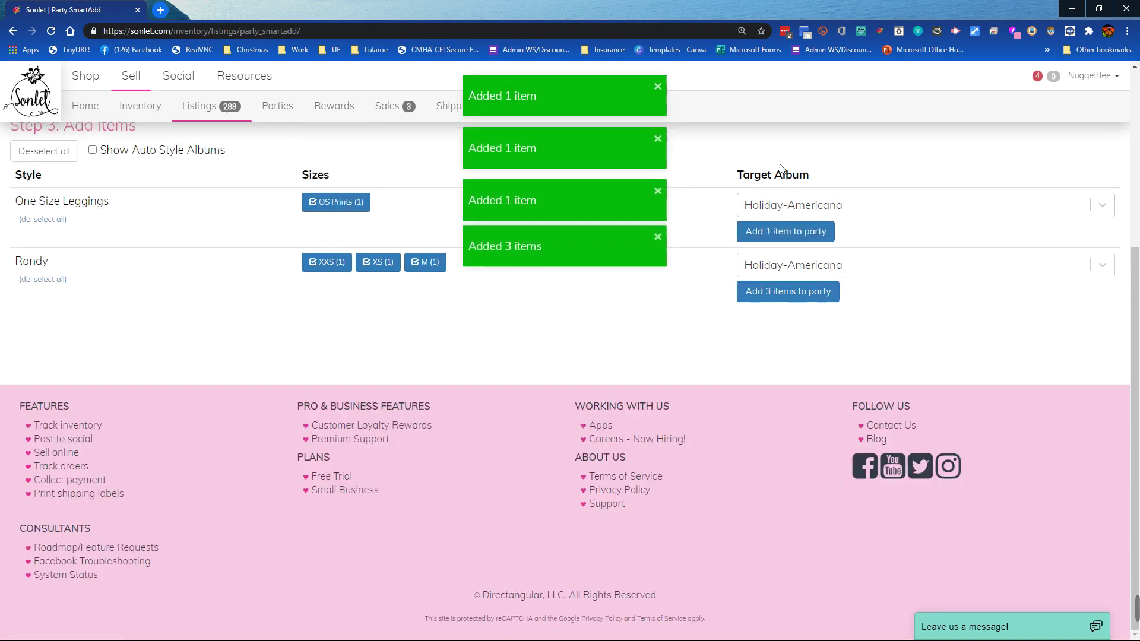
click(774, 231)
click(771, 292)
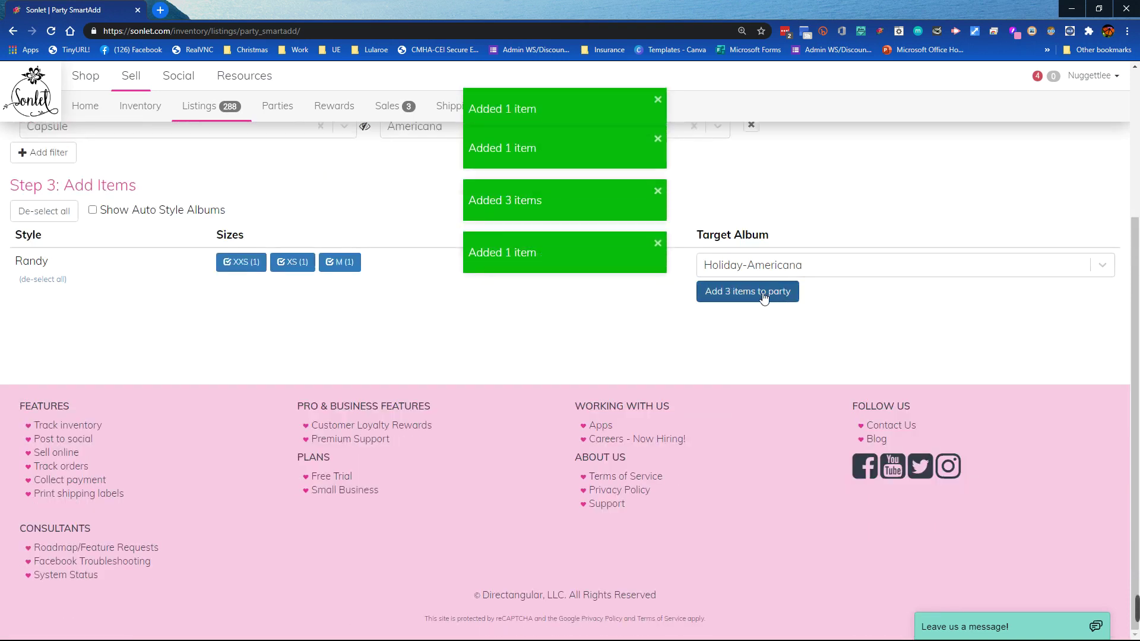
- Change the Capsule filter value to Christmas
scroll(287, 369, up, 3)
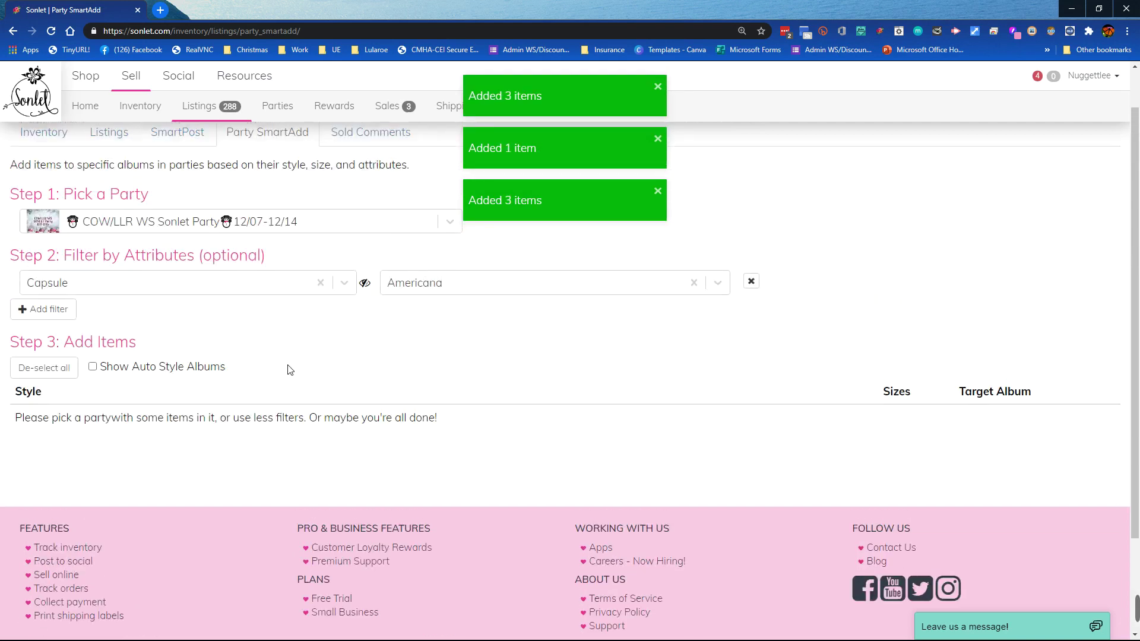
click(455, 328)
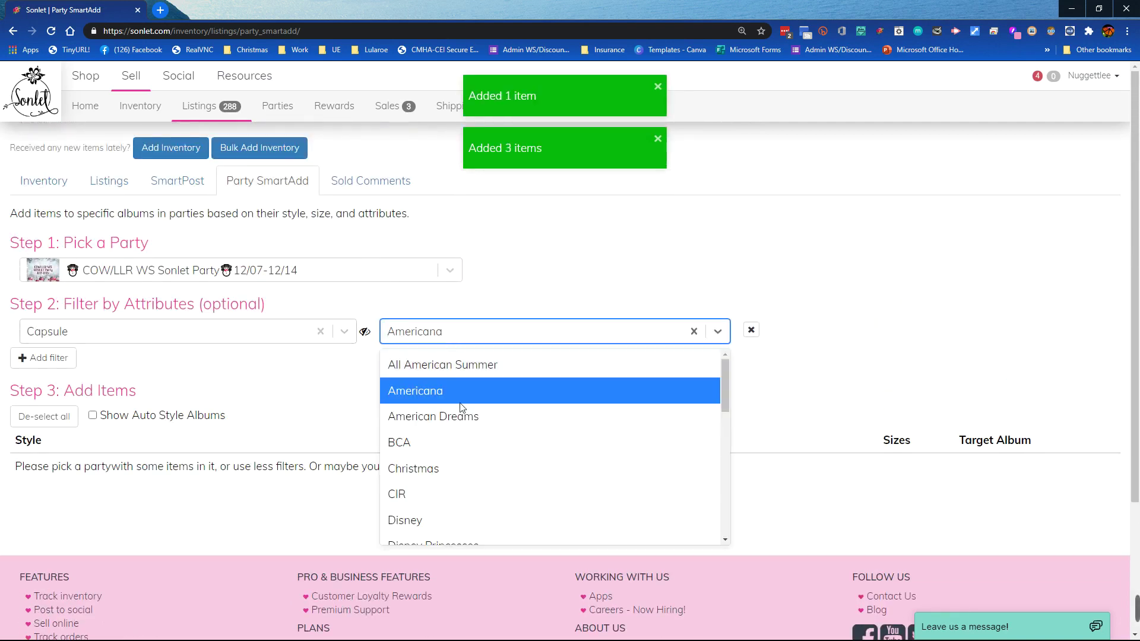
click(458, 468)
- Select the Gigi L and XL sizes, set their target album to Holiday-Christmas and add them to the party
click(235, 468)
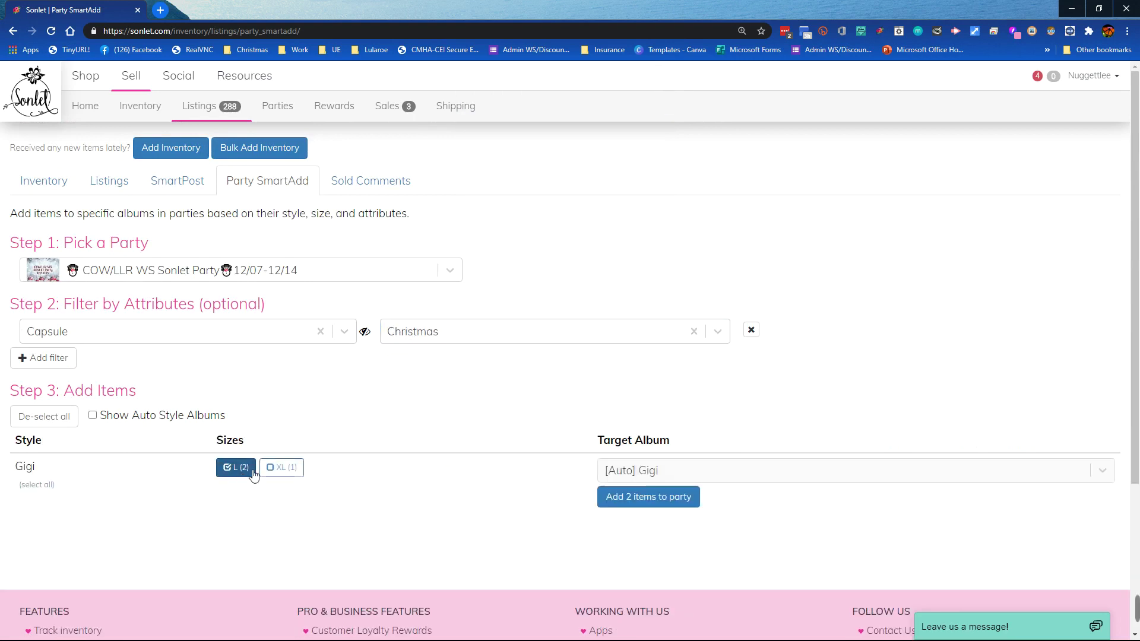
click(282, 468)
click(729, 470)
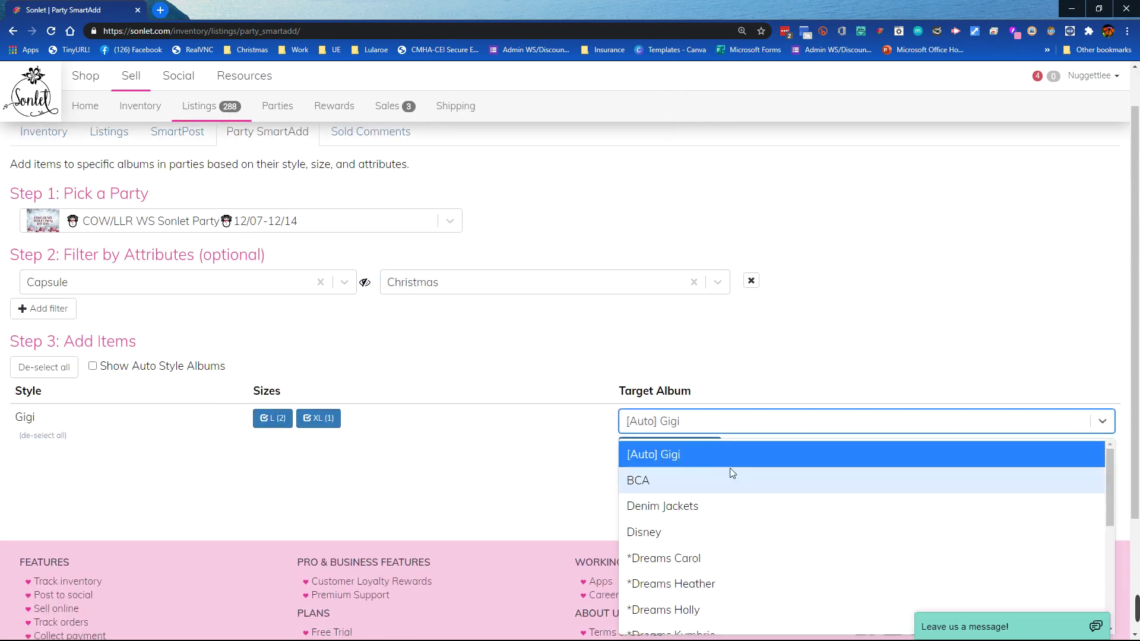
scroll(729, 468, down, 2)
scroll(726, 541, down, 1)
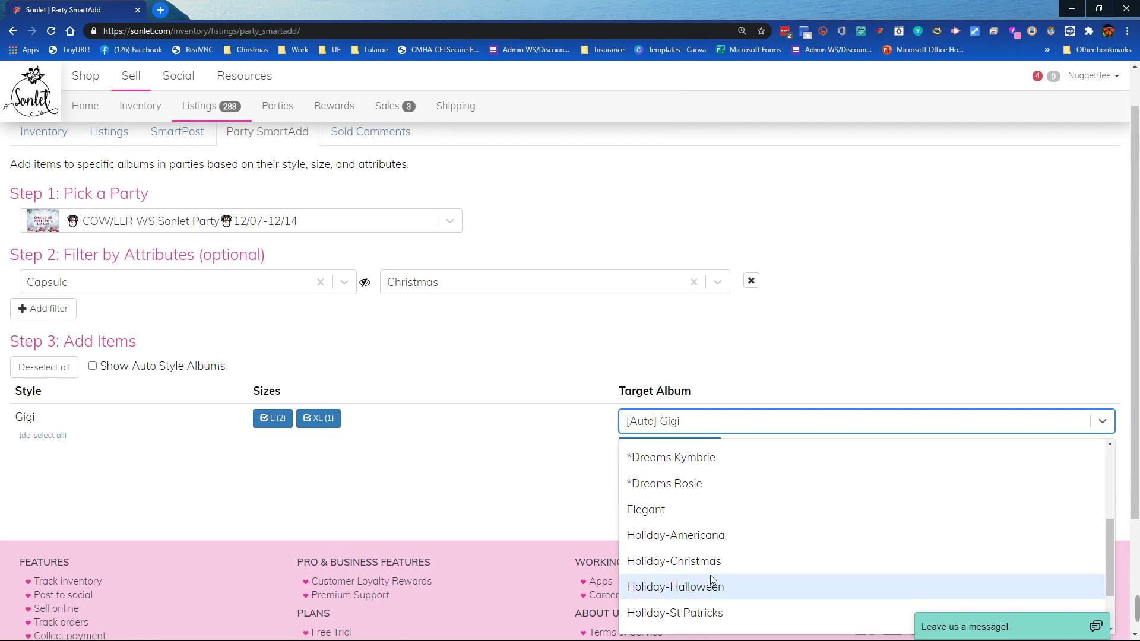
click(712, 561)
click(671, 457)
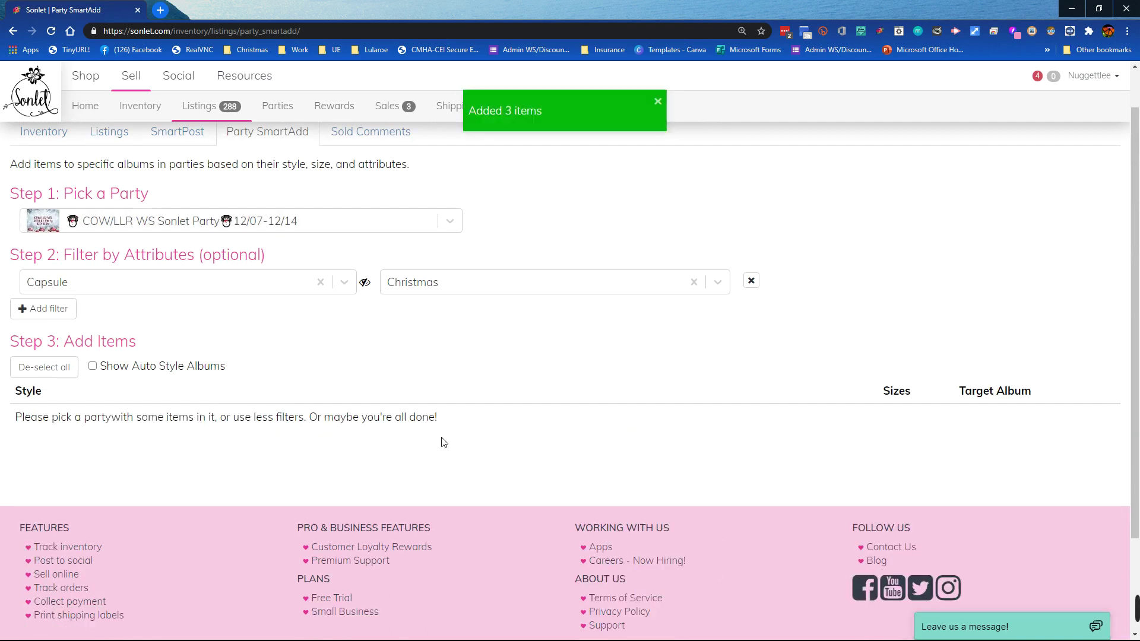
- Change the Capsule filter value to Disney and select all sizes of every listed style
click(415, 282)
scroll(530, 383, down, 2)
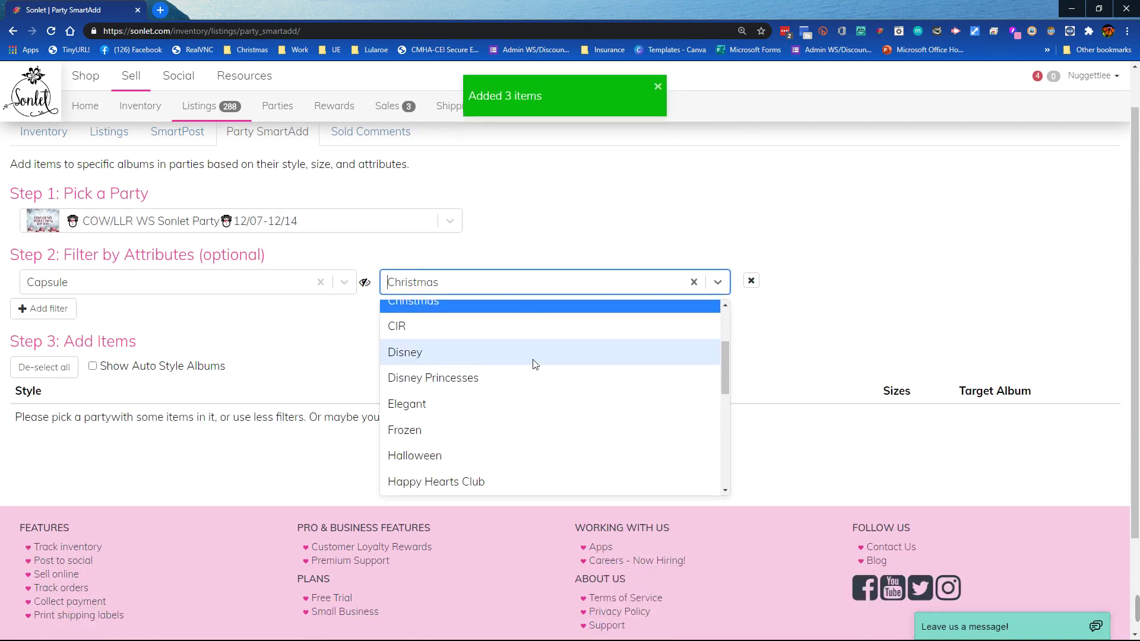
click(532, 361)
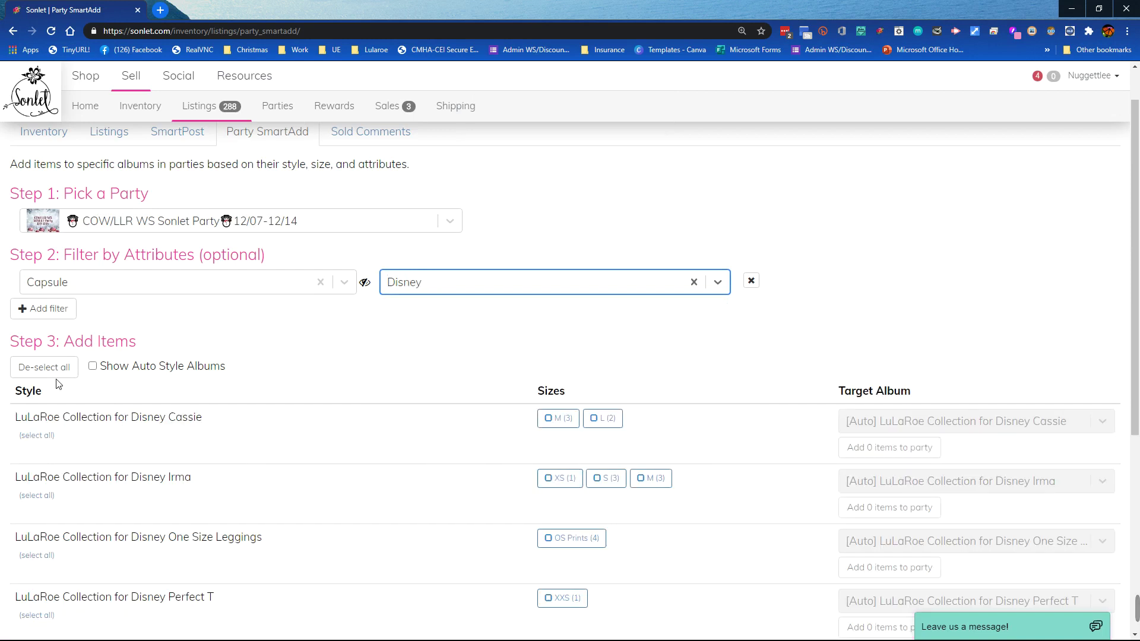
click(35, 370)
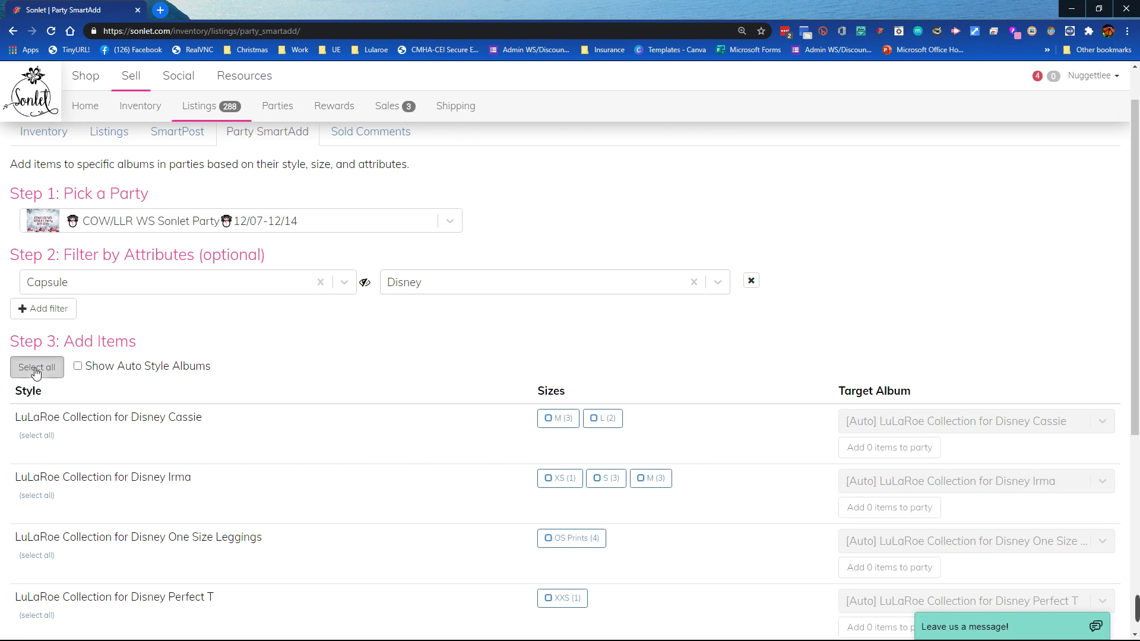
click(35, 371)
- Set the target albums of the Disney Cassie, Irma, One Size Leggings and Perfect T styles to Disney
click(908, 430)
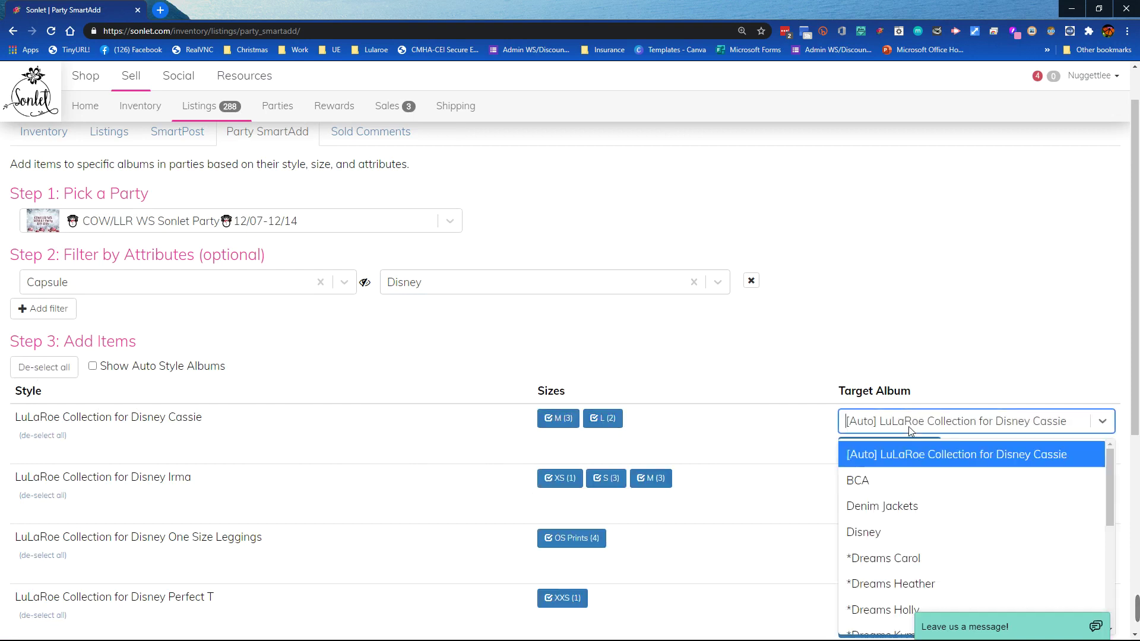
click(891, 534)
click(888, 487)
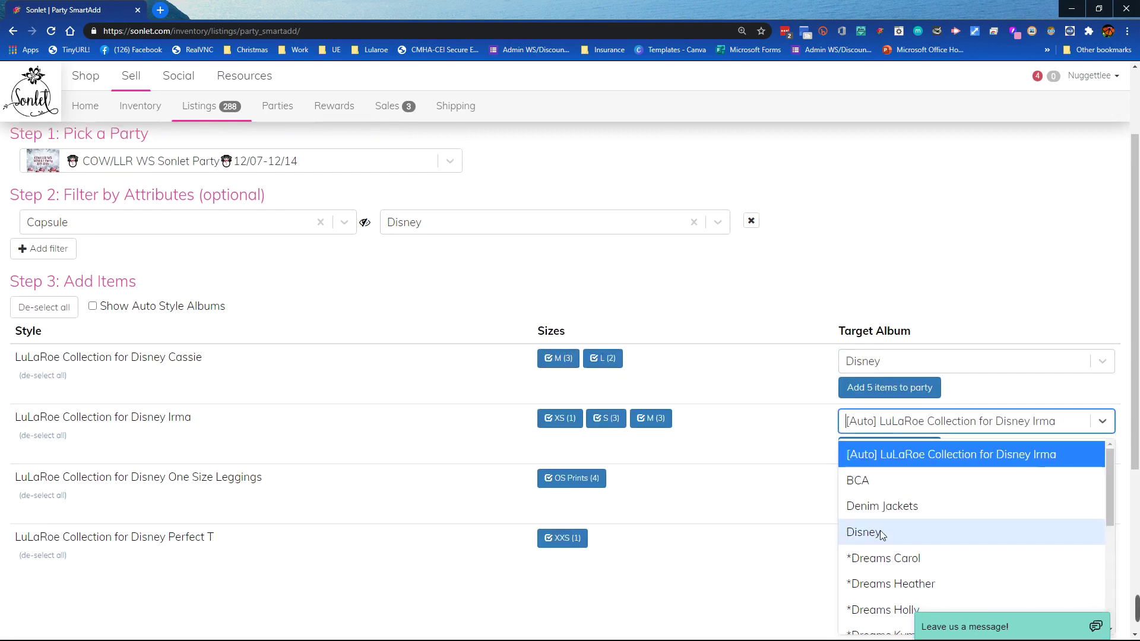
click(880, 531)
click(881, 540)
click(879, 547)
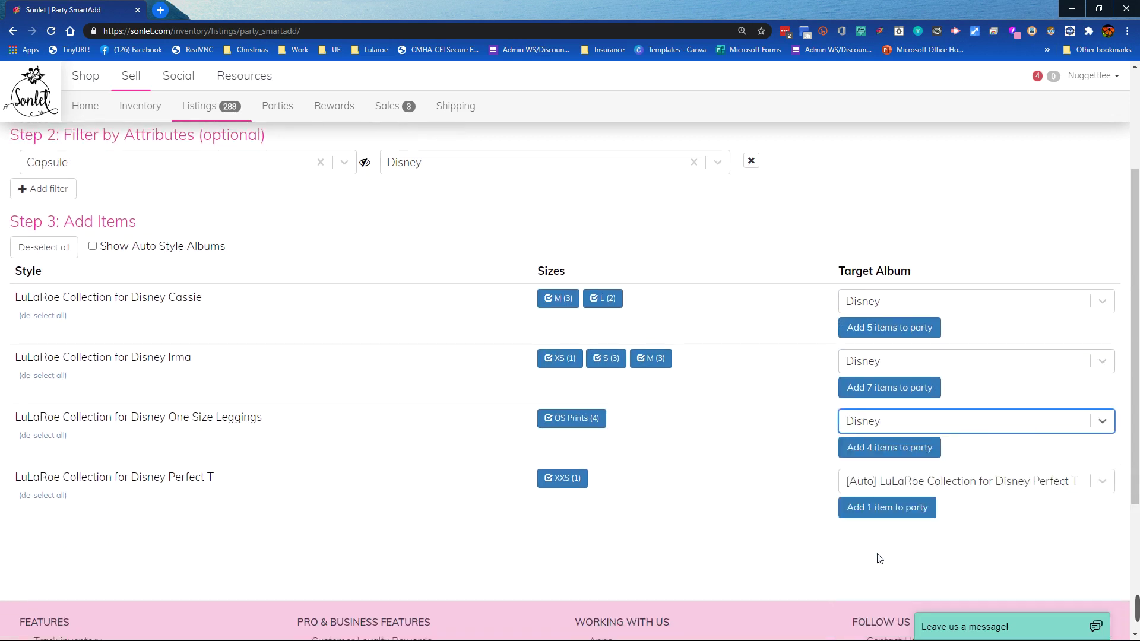
click(890, 478)
click(881, 533)
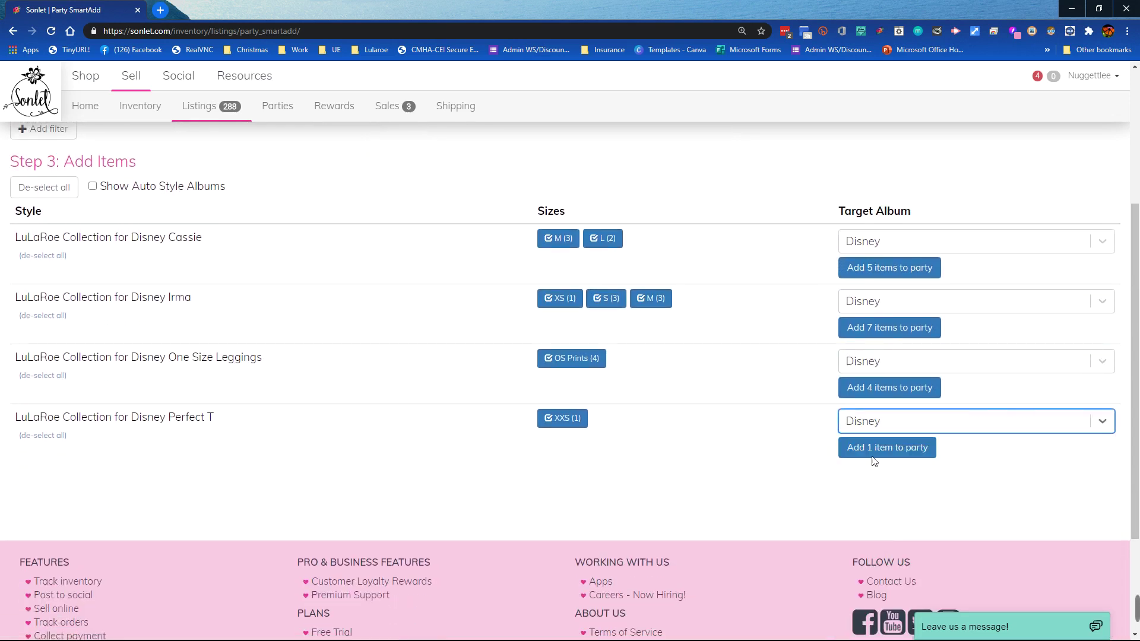
- Add the selected Disney Perfect T, One Size Leggings, Irma and Cassie items to the party
click(879, 461)
click(873, 388)
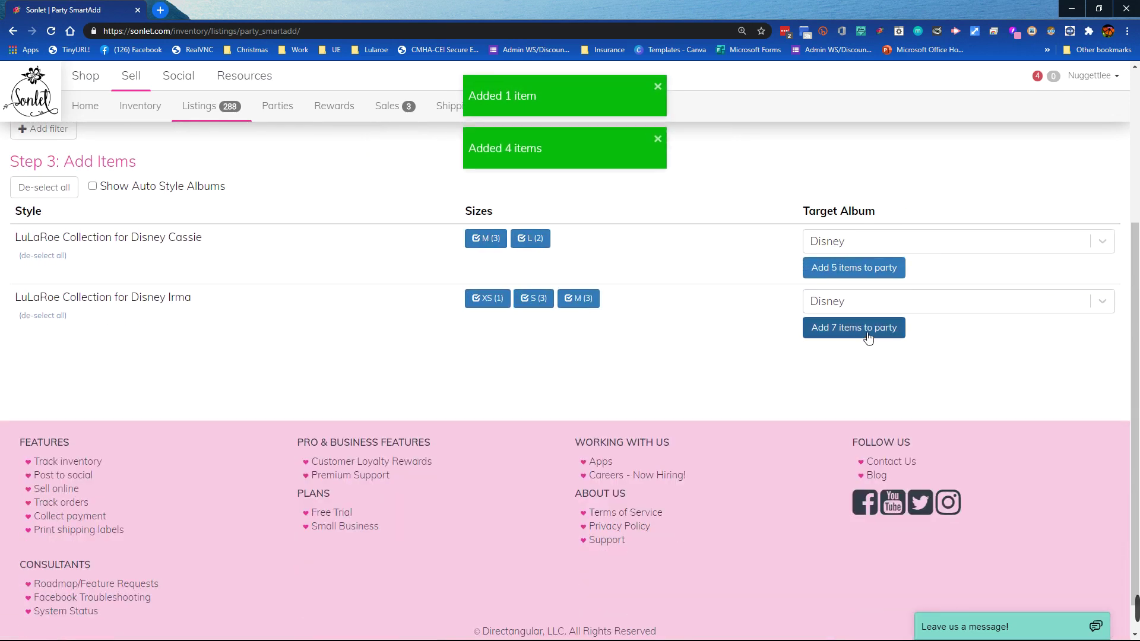
click(854, 327)
click(844, 273)
click(704, 372)
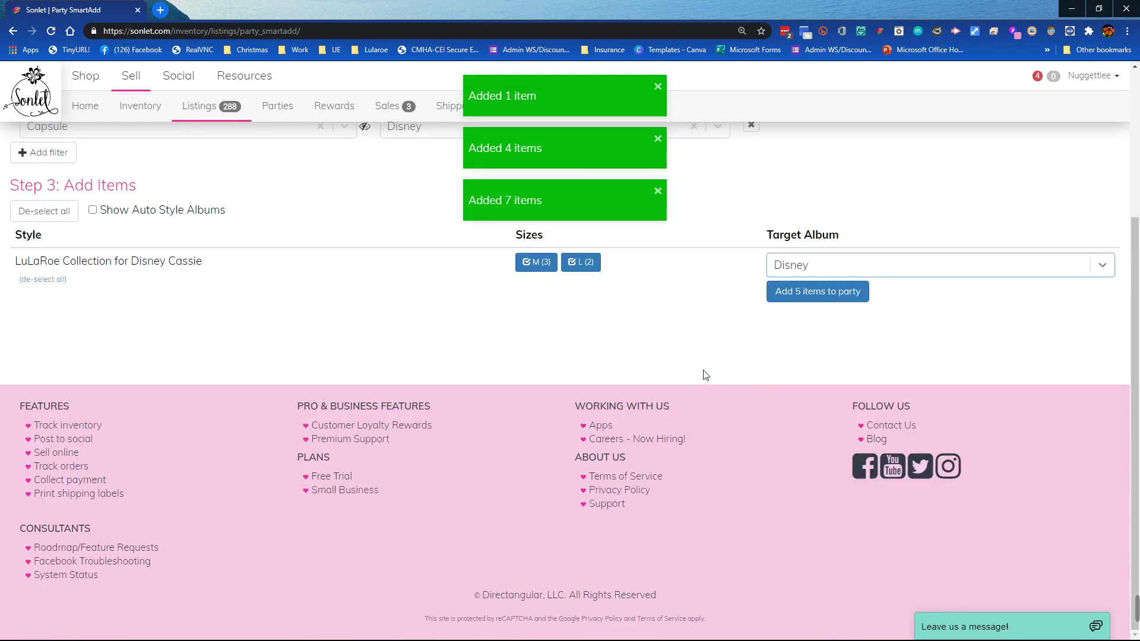
click(801, 274)
click(700, 283)
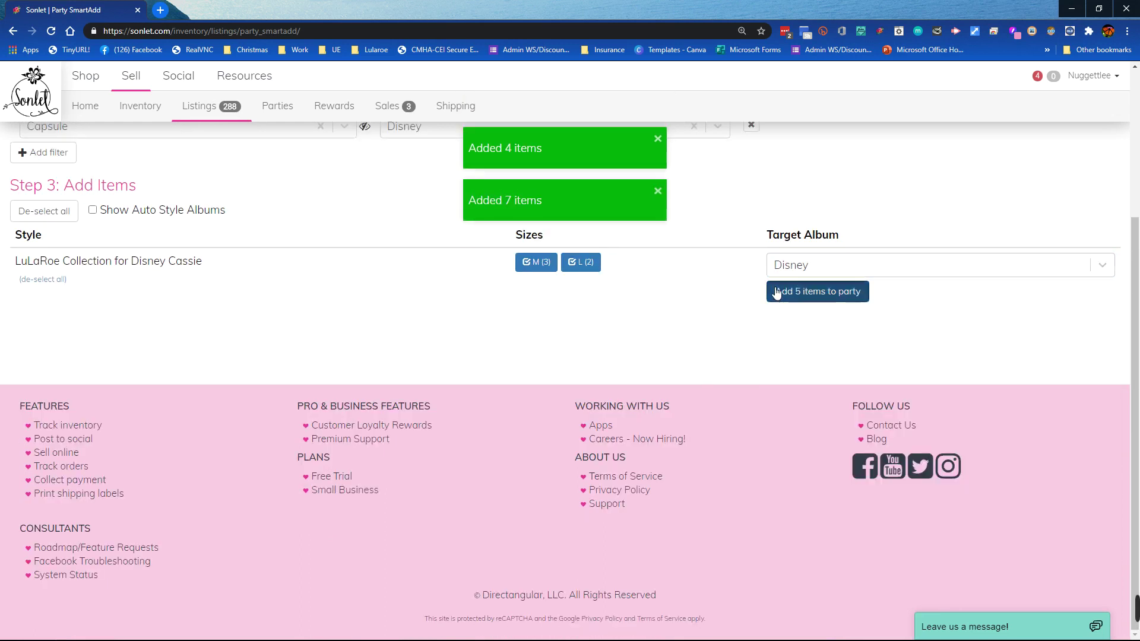
click(777, 291)
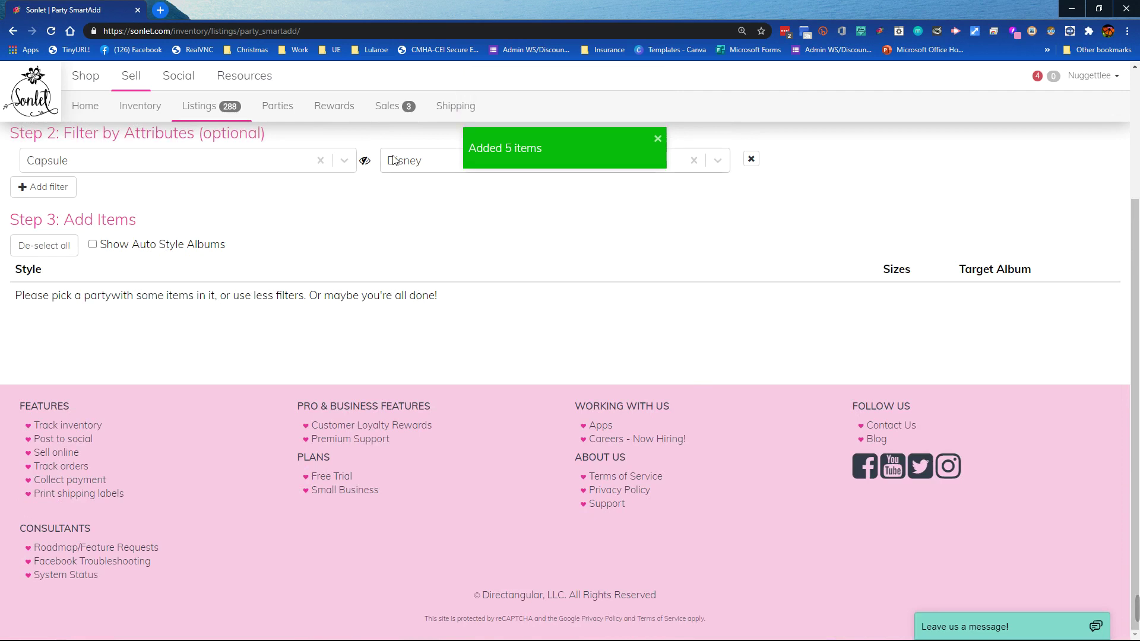
- Change the Capsule filter value to Elegant
click(427, 160)
scroll(448, 273, down, 3)
click(456, 293)
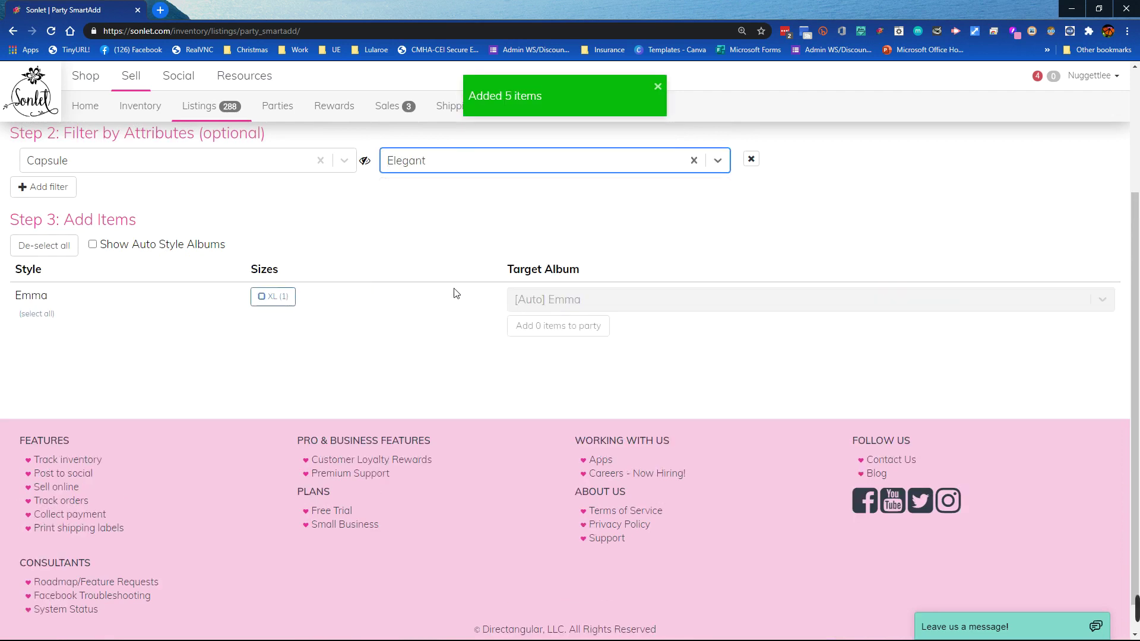
- Select the Emma XL size, set its target album to Elegant and add it to the party
click(279, 296)
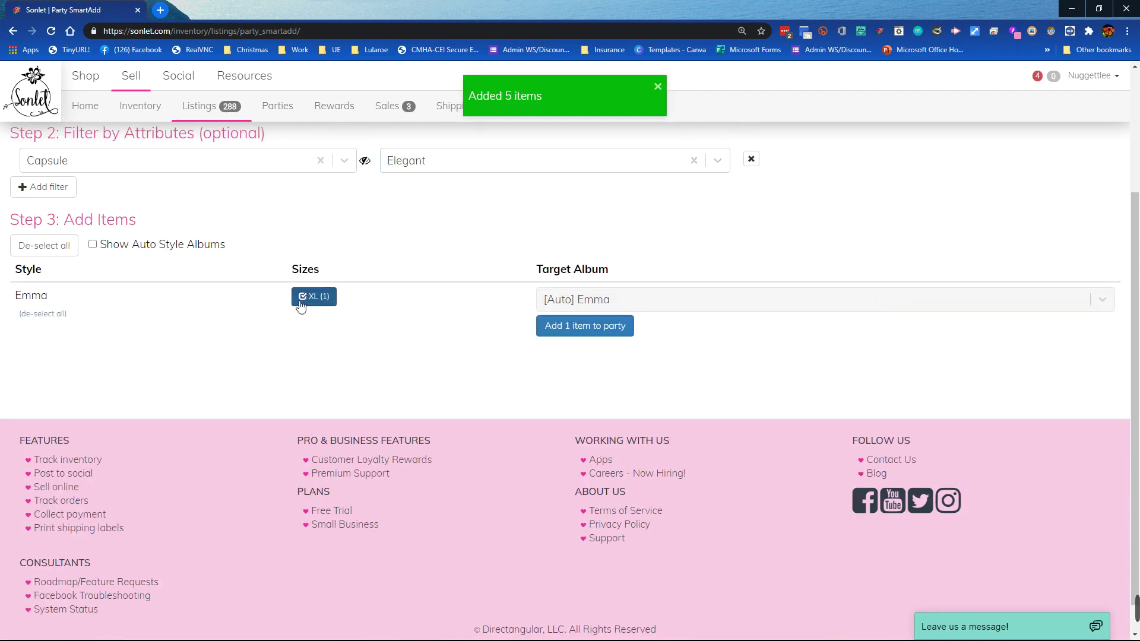
click(601, 304)
scroll(603, 446, down, 2)
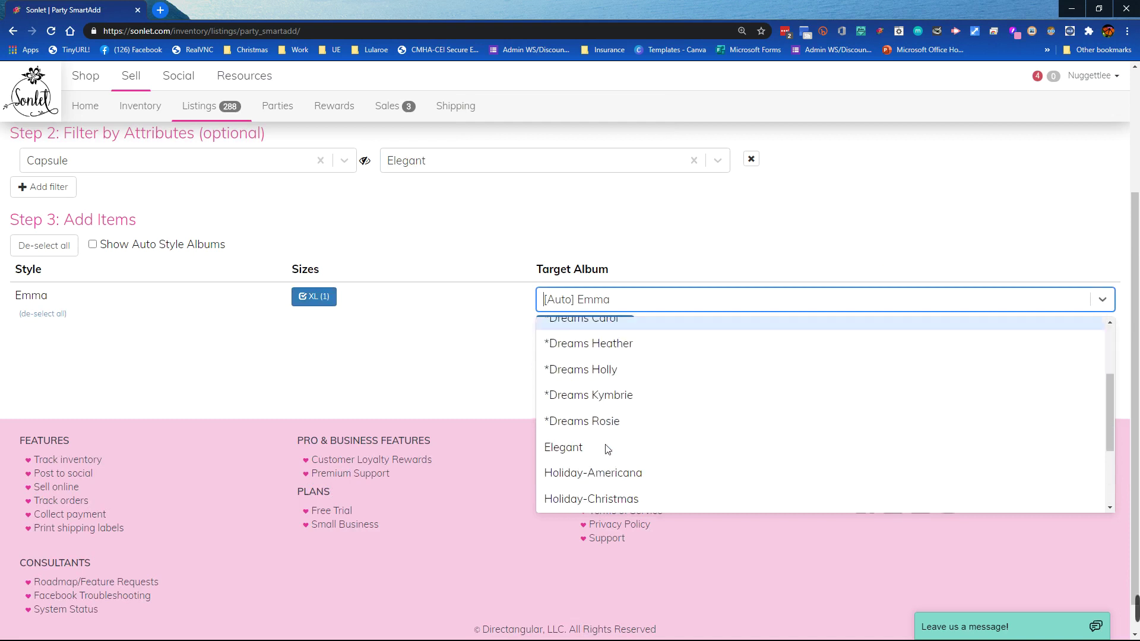
click(605, 445)
click(593, 327)
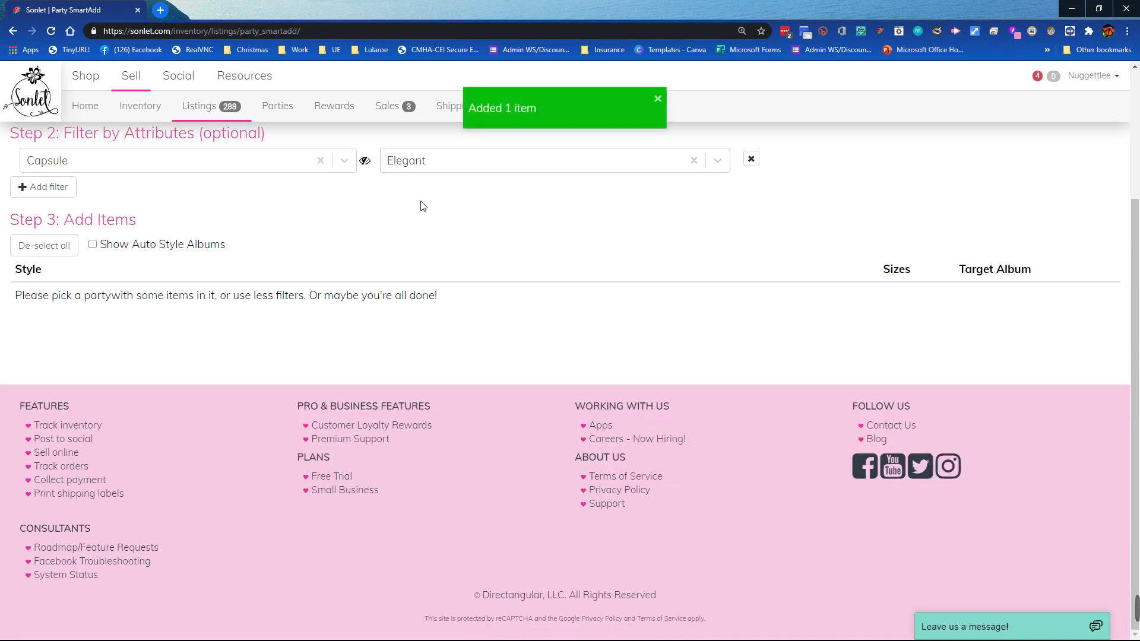
- Change the Capsule filter value to Halloween and select all sizes of every listed style
click(416, 161)
scroll(463, 303, down, 3)
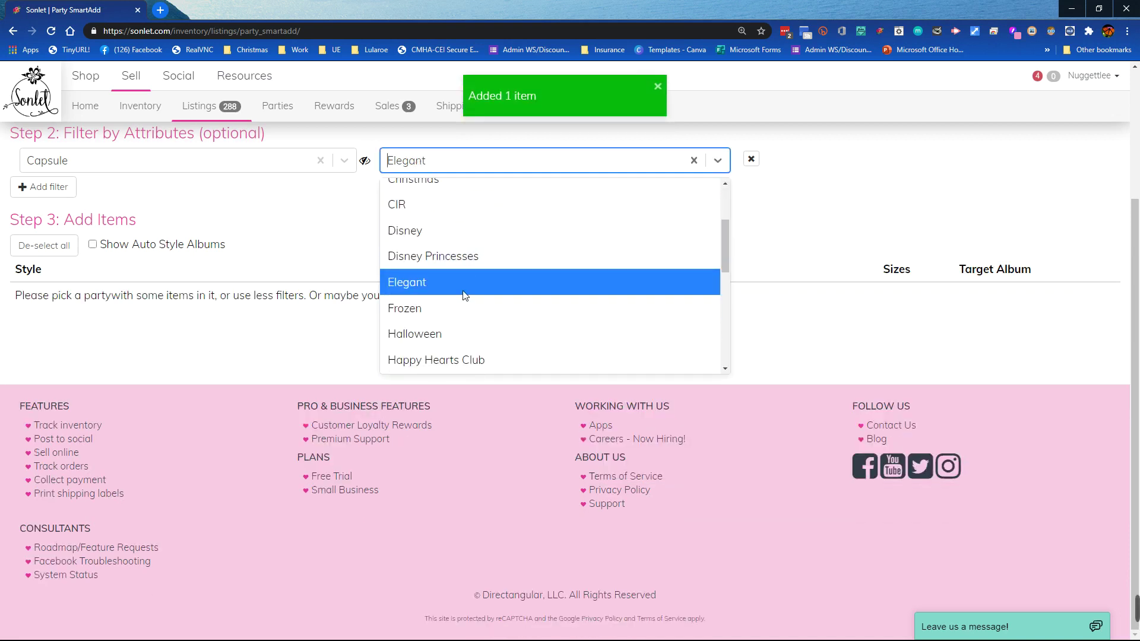
click(471, 275)
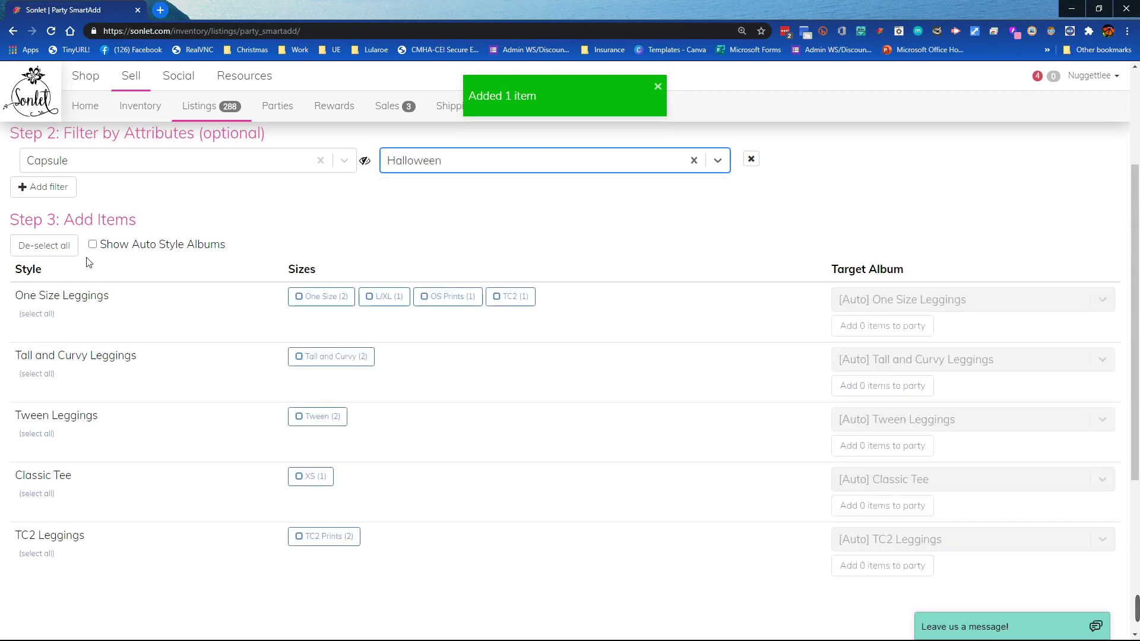
click(48, 247)
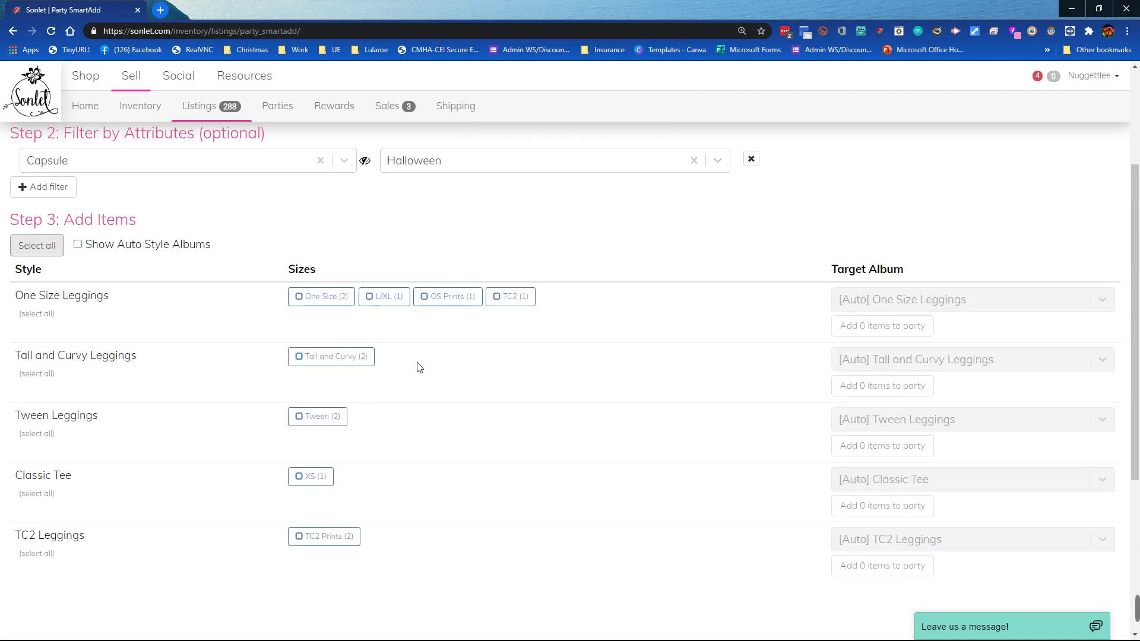
click(41, 250)
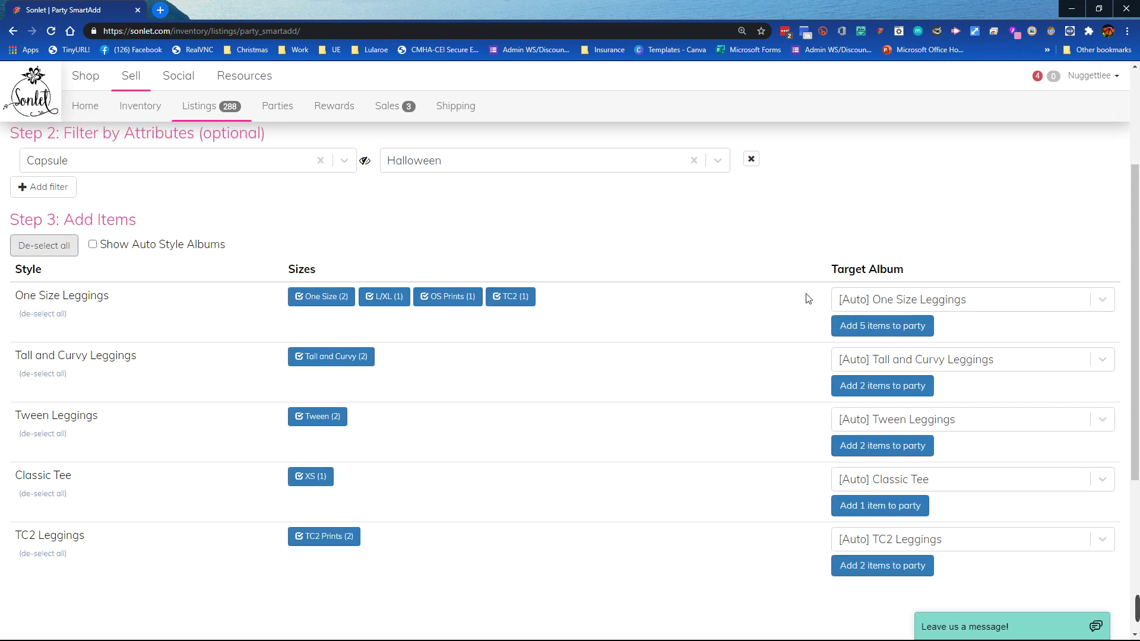
- Set the target albums of the One Size Leggings and Tall and Curvy Leggings to Holiday-Halloween
click(901, 308)
scroll(892, 436, down, 3)
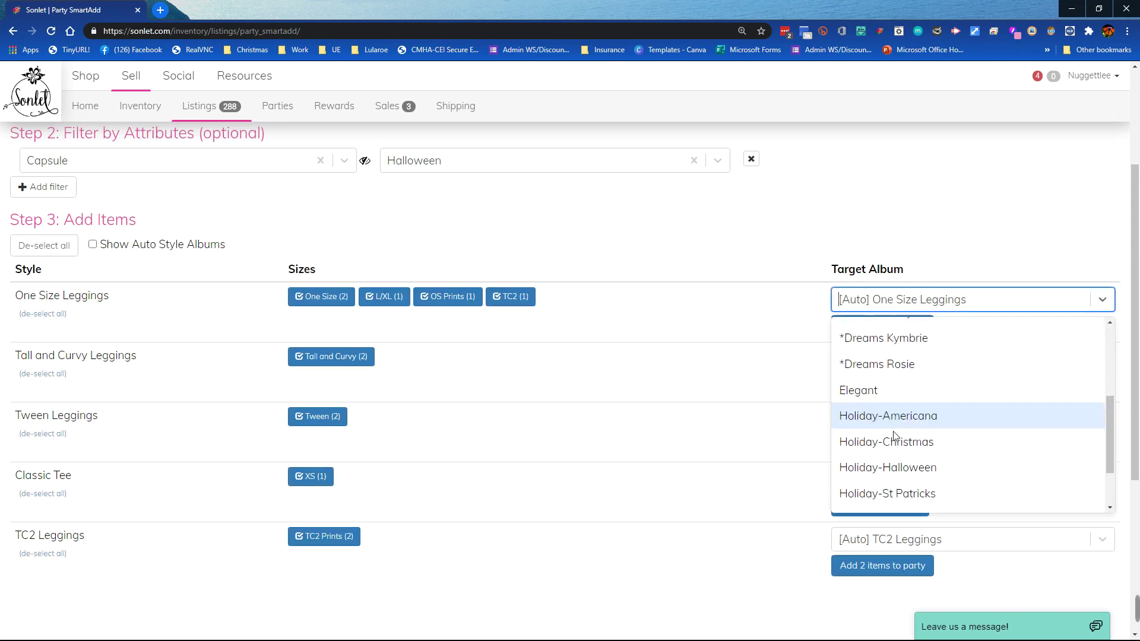
click(907, 465)
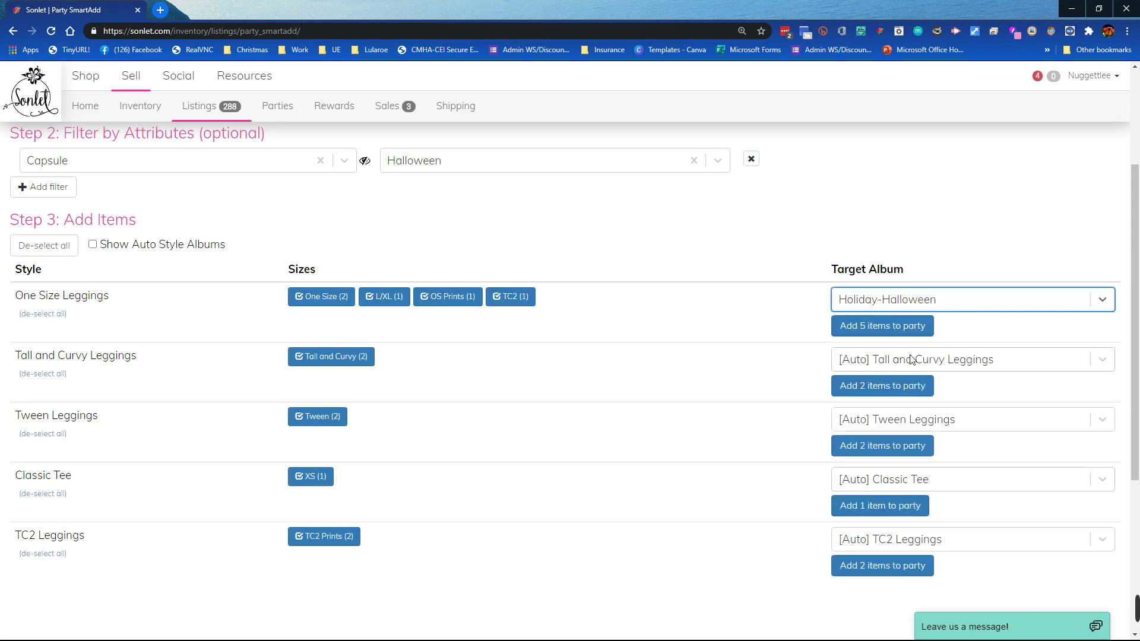
click(912, 359)
click(873, 520)
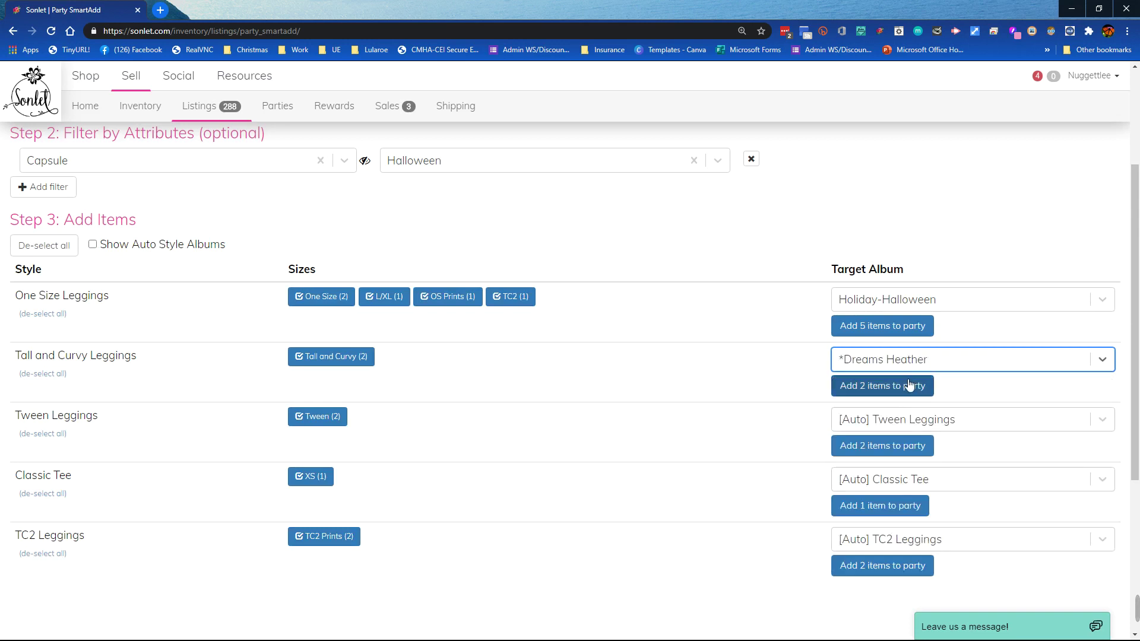
click(902, 360)
scroll(884, 512, down, 3)
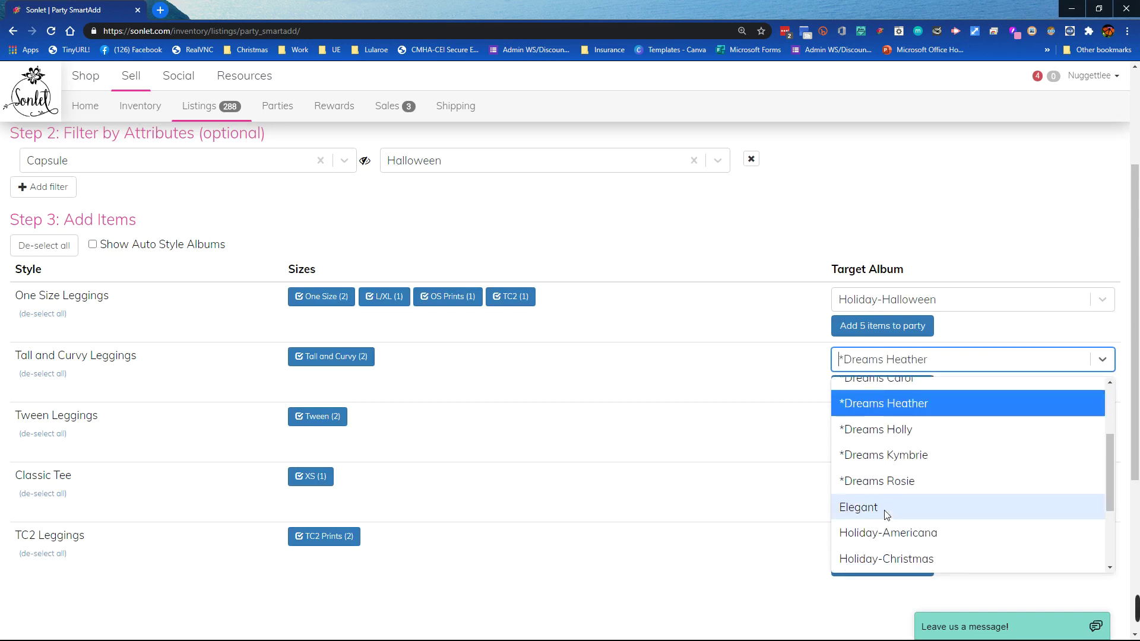
click(893, 525)
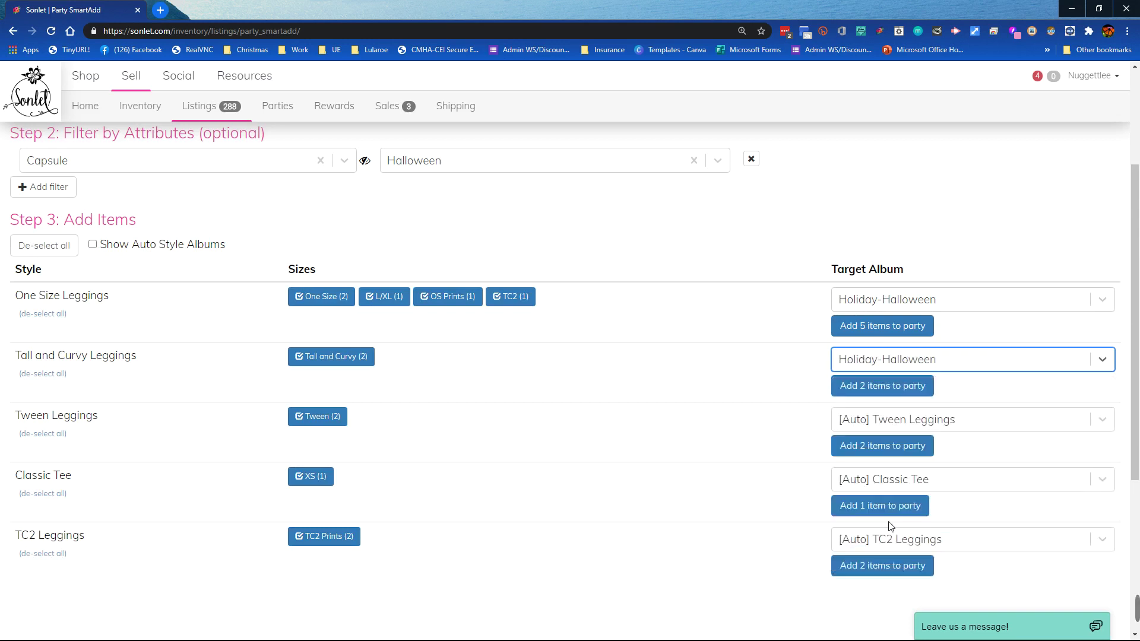
- Set the target albums of the Tween Leggings, Classic Tee and TC2 Leggings to Holiday-Halloween
click(893, 429)
scroll(891, 507, down, 5)
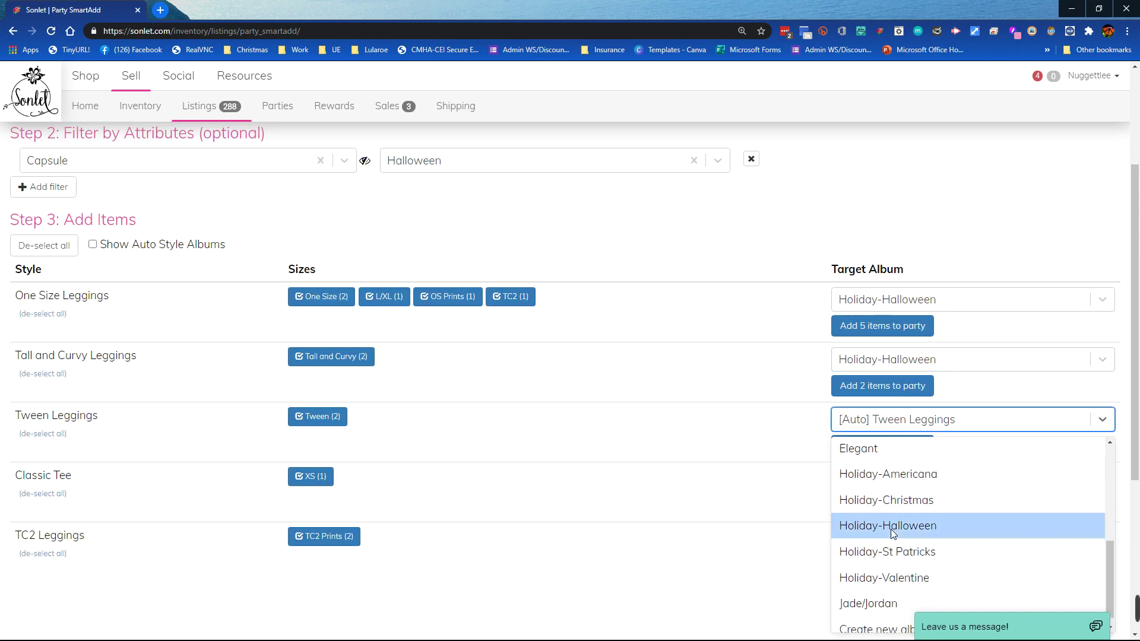
click(890, 531)
click(899, 479)
scroll(898, 534, down, 3)
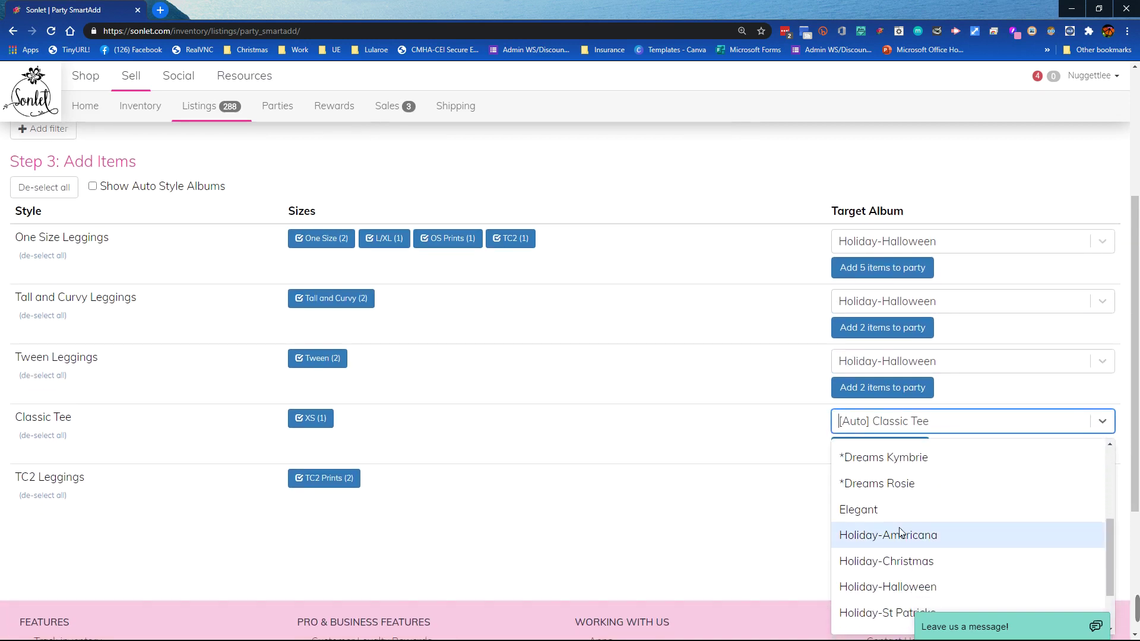
click(898, 585)
click(892, 478)
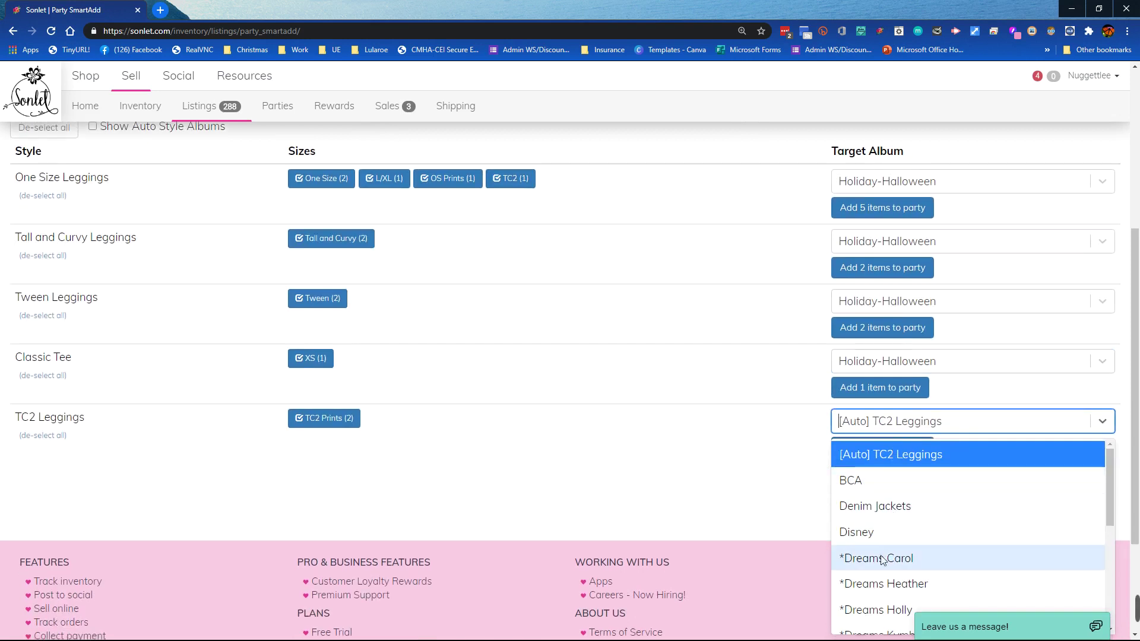
scroll(882, 561, down, 3)
scroll(884, 546, down, 1)
click(891, 523)
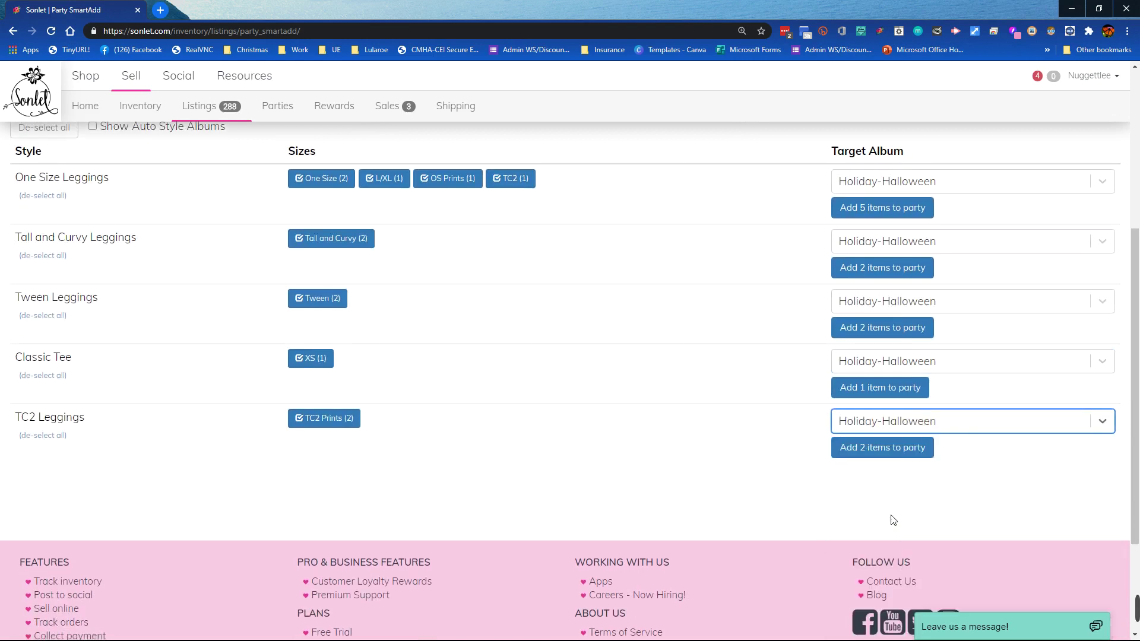
- Add the selected Halloween items of all five listed styles to the party's Holiday-Halloween album
click(875, 453)
click(881, 389)
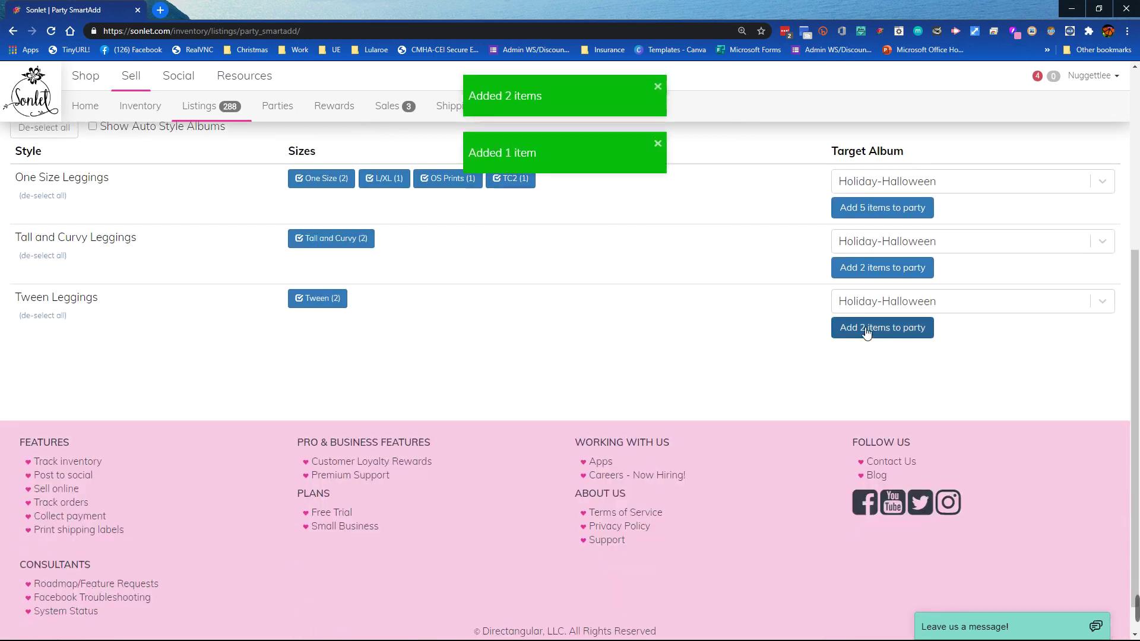
click(857, 272)
click(727, 298)
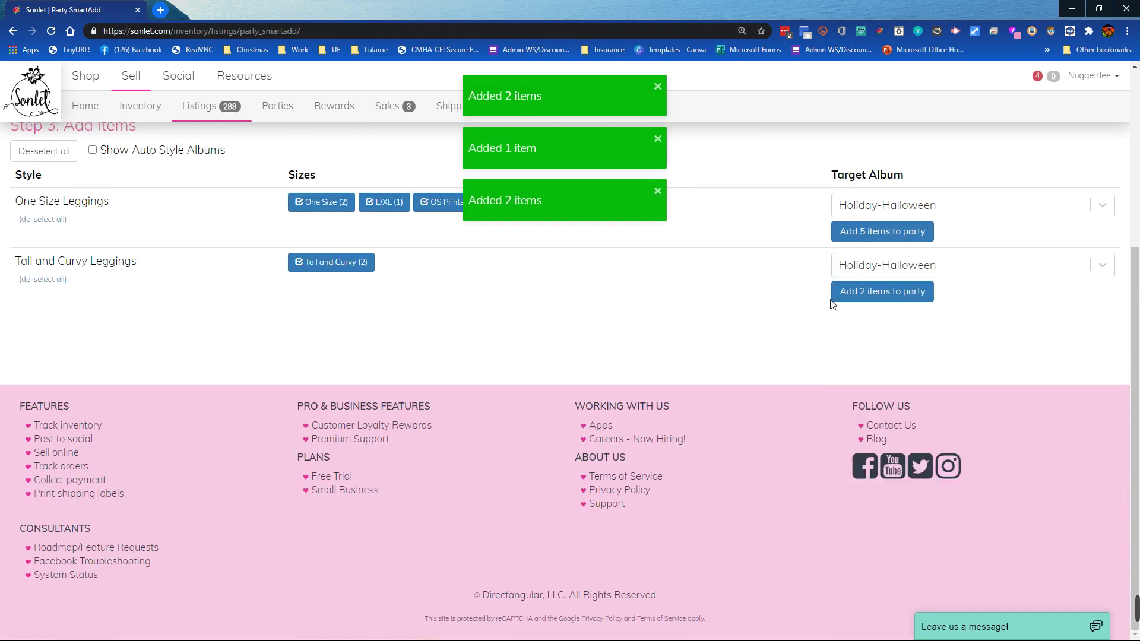
click(859, 299)
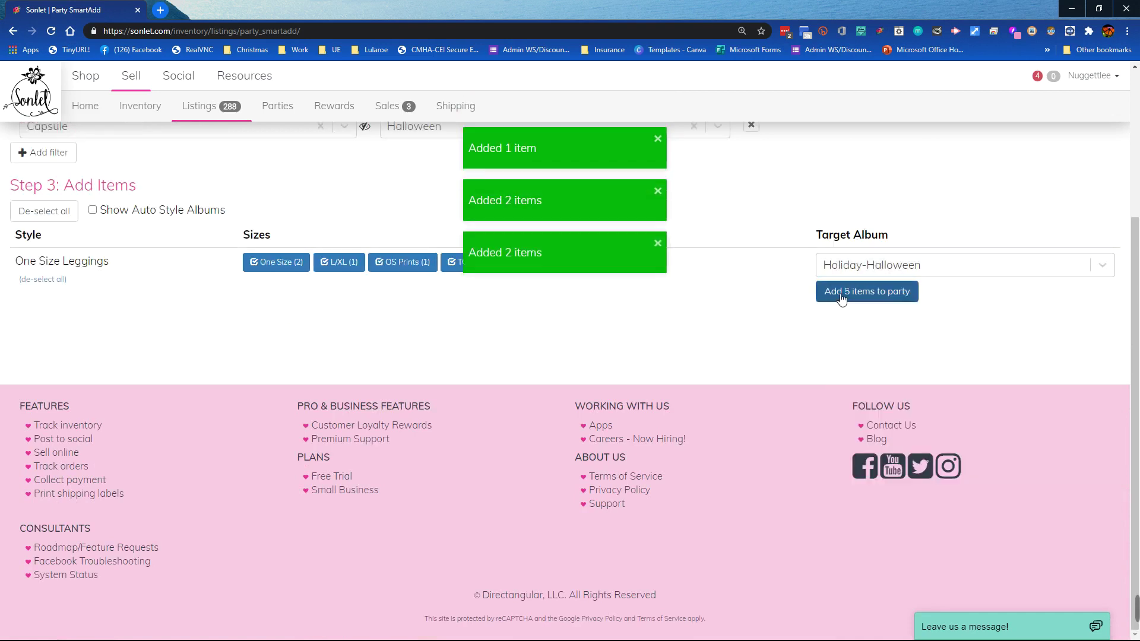
- Change the Capsule filter value to U&S and select all sizes of every listed style
click(409, 159)
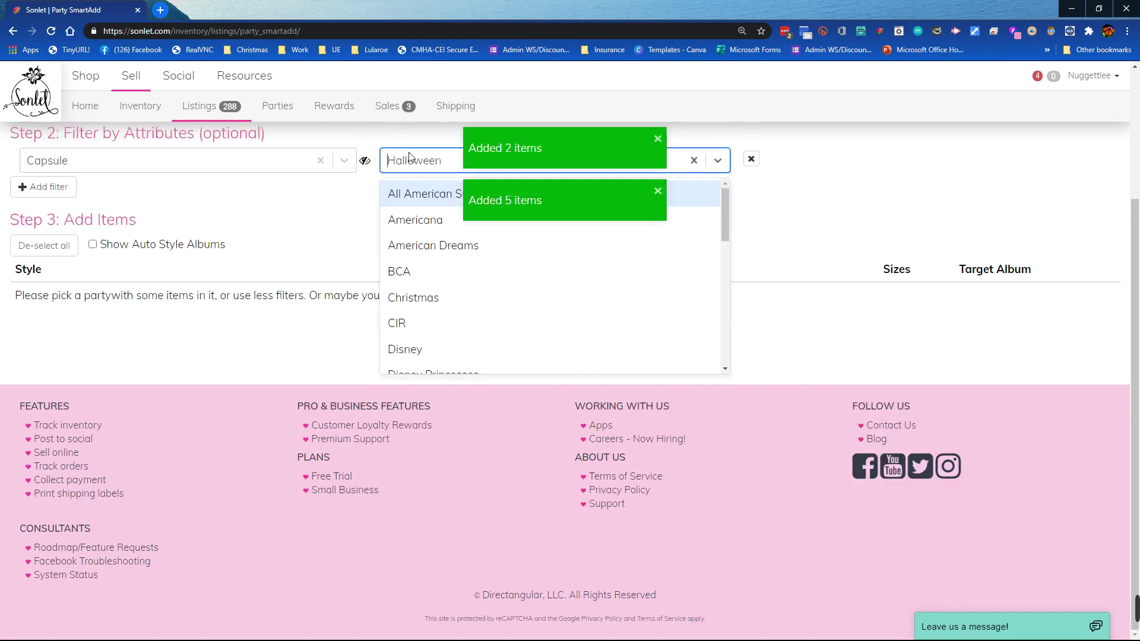
scroll(469, 298, down, 3)
scroll(485, 284, down, 3)
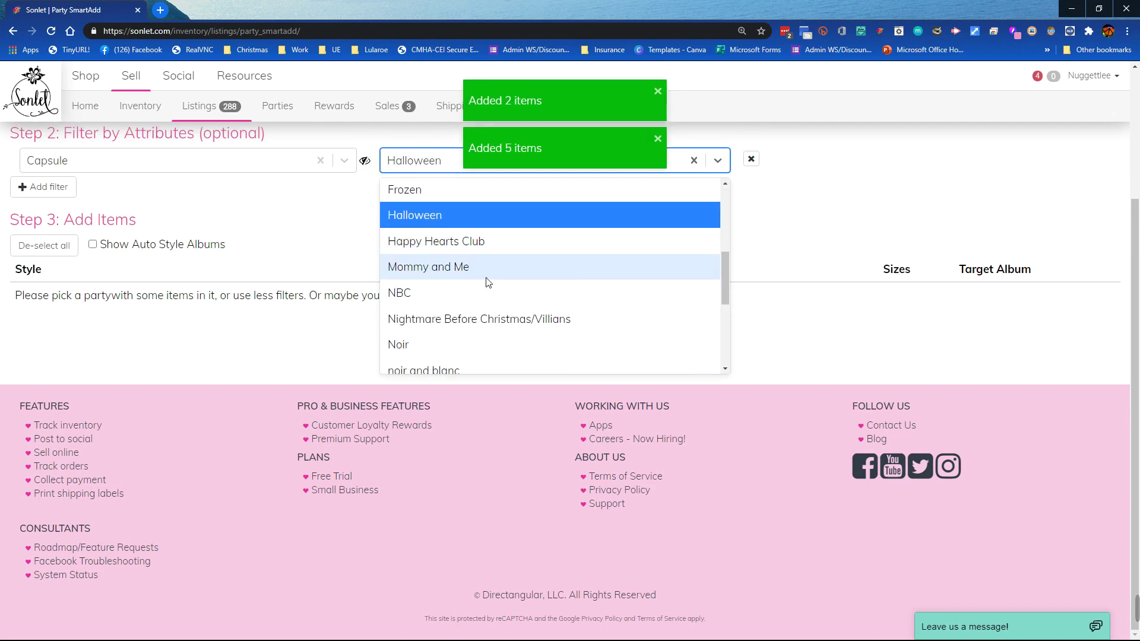
scroll(489, 267, down, 3)
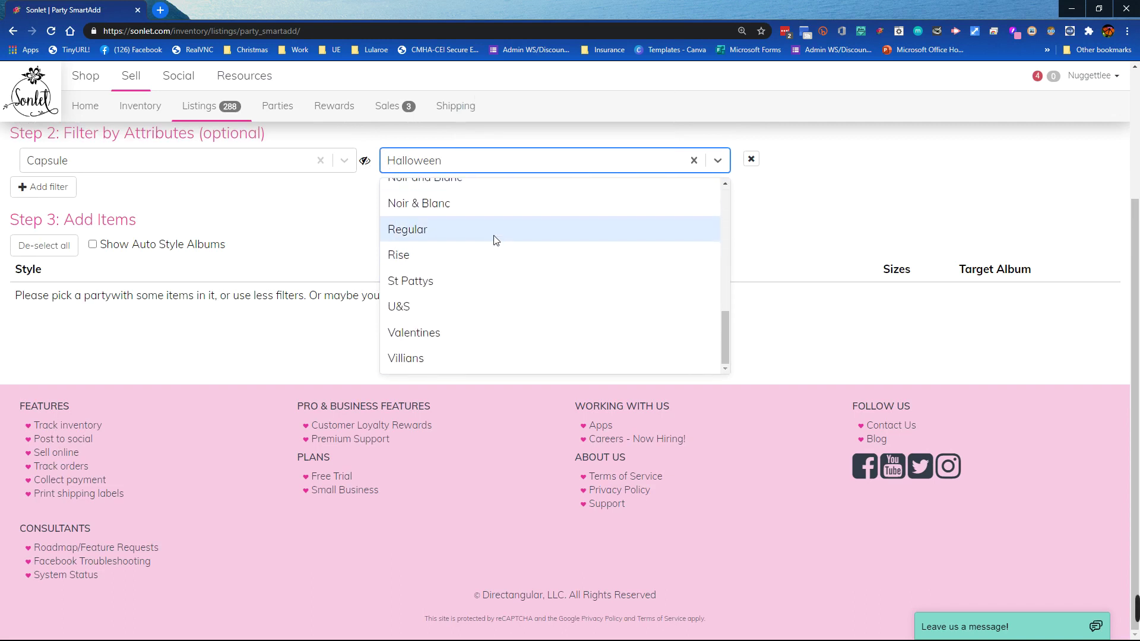
click(462, 304)
click(36, 248)
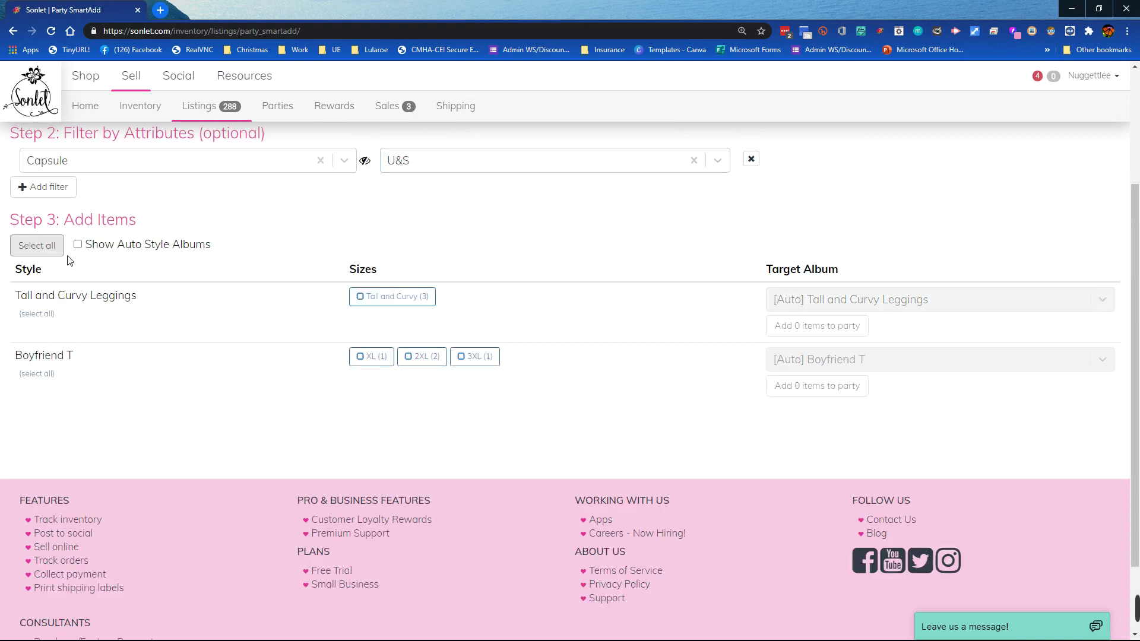
click(32, 249)
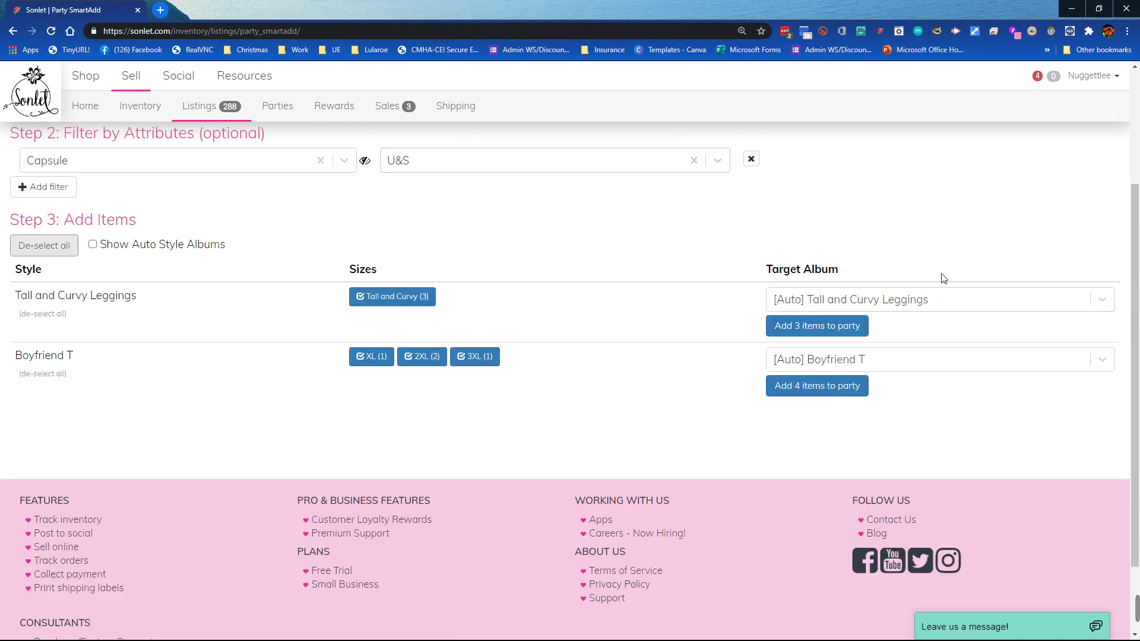
- Set the target albums of the Tall and Curvy Leggings and Boyfriend T to Holiday-Americana and add both styles to the party
click(847, 308)
scroll(859, 404, down, 5)
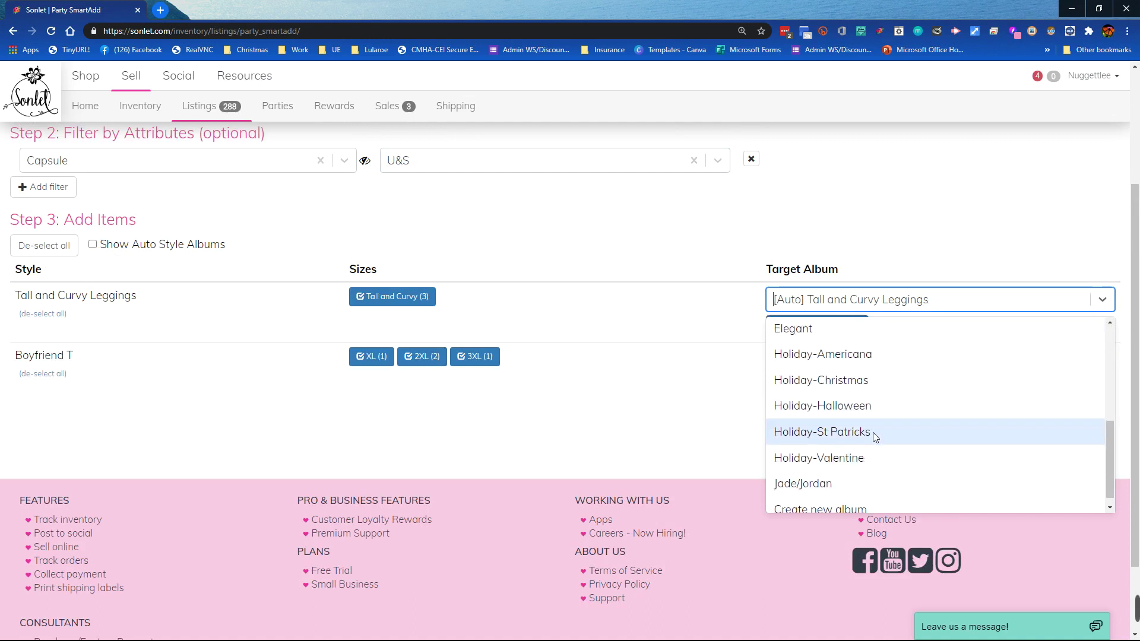
click(880, 355)
click(881, 359)
scroll(874, 512, down, 1)
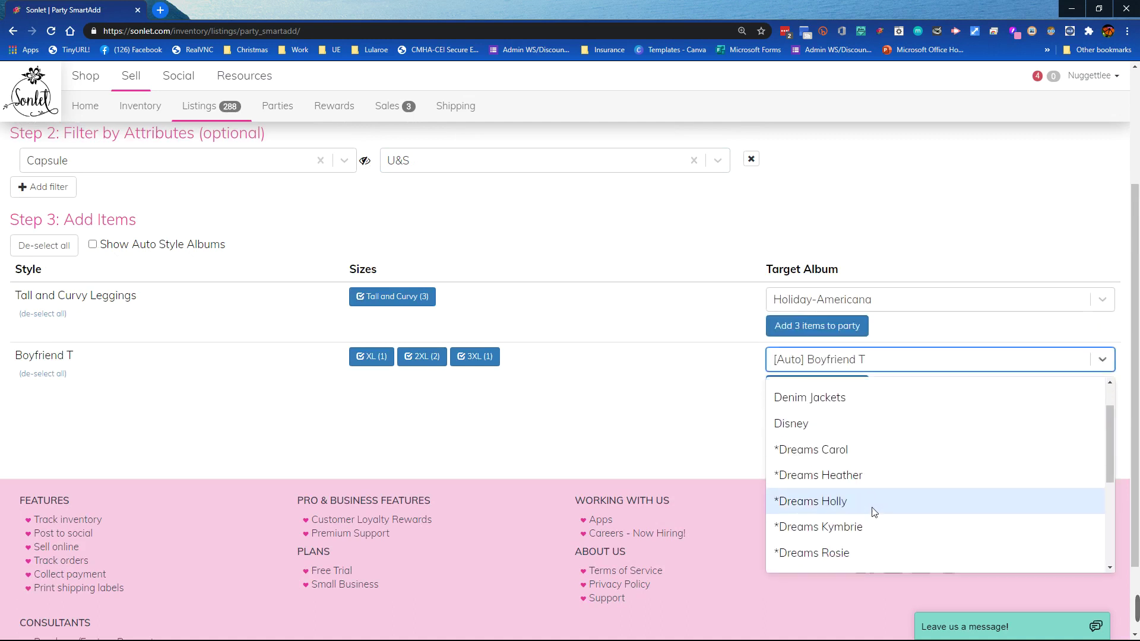
scroll(873, 512, down, 3)
click(869, 414)
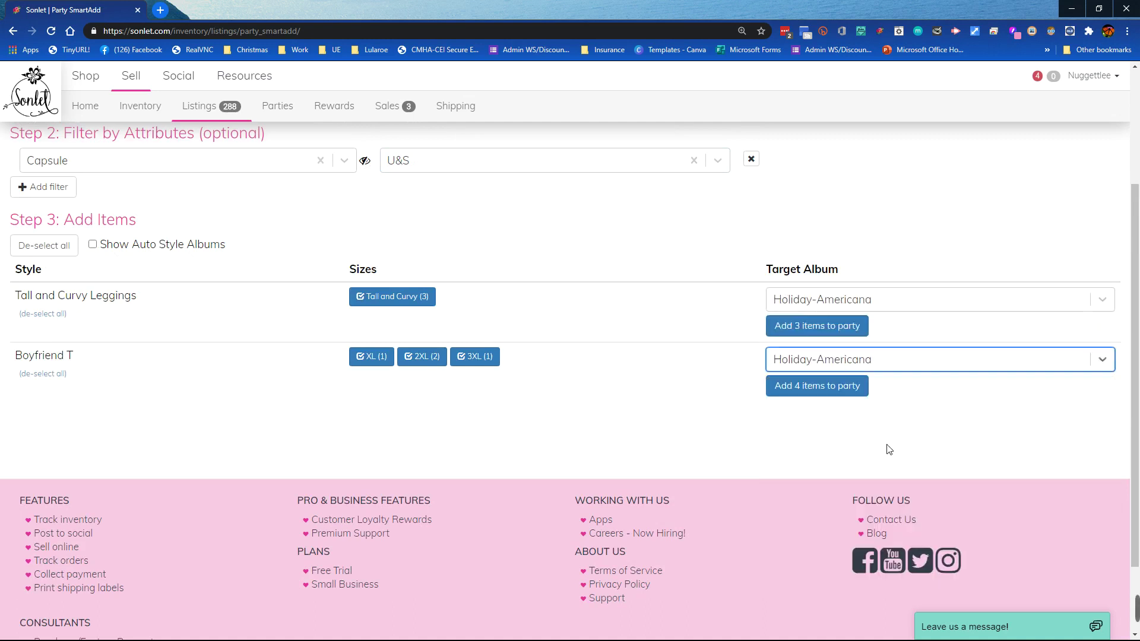
click(819, 395)
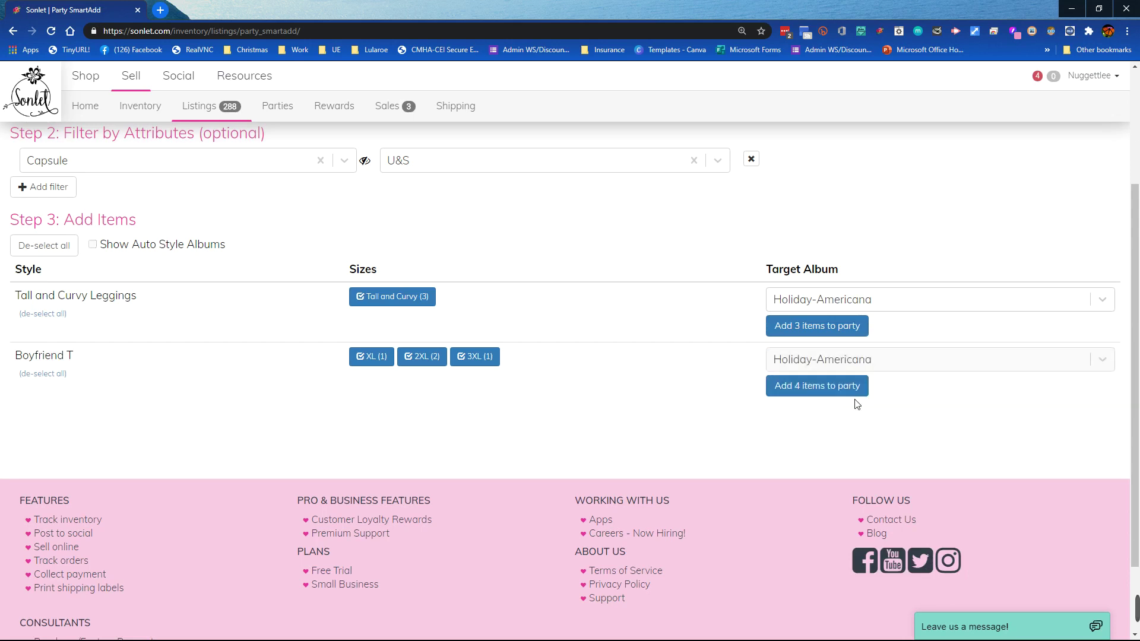
click(724, 328)
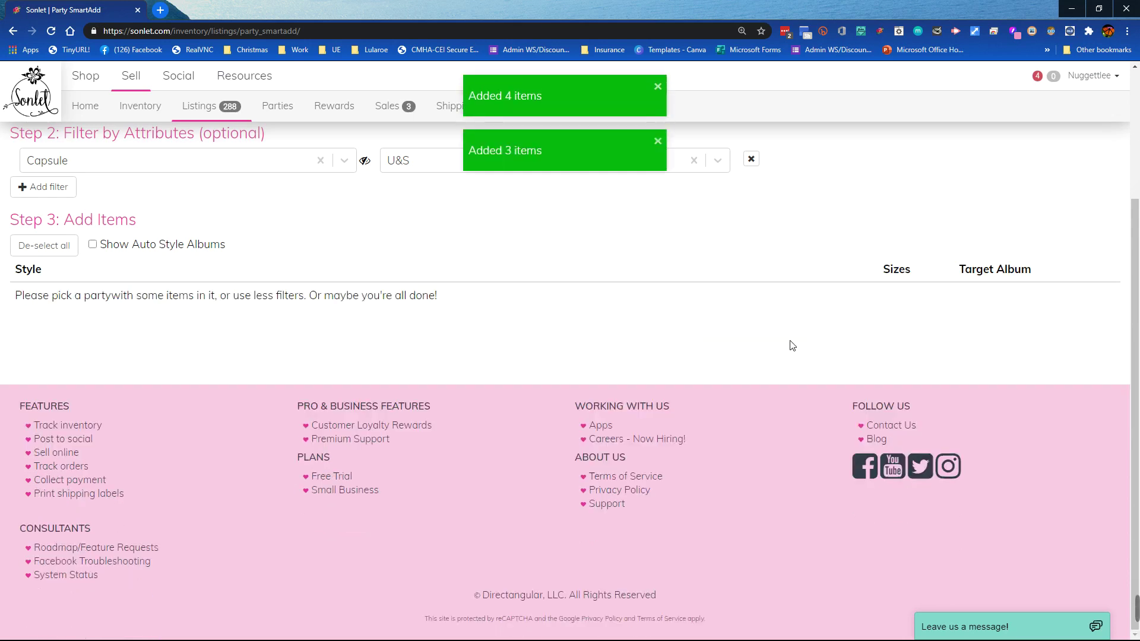
- Change the Capsule filter value to Valentines
click(409, 159)
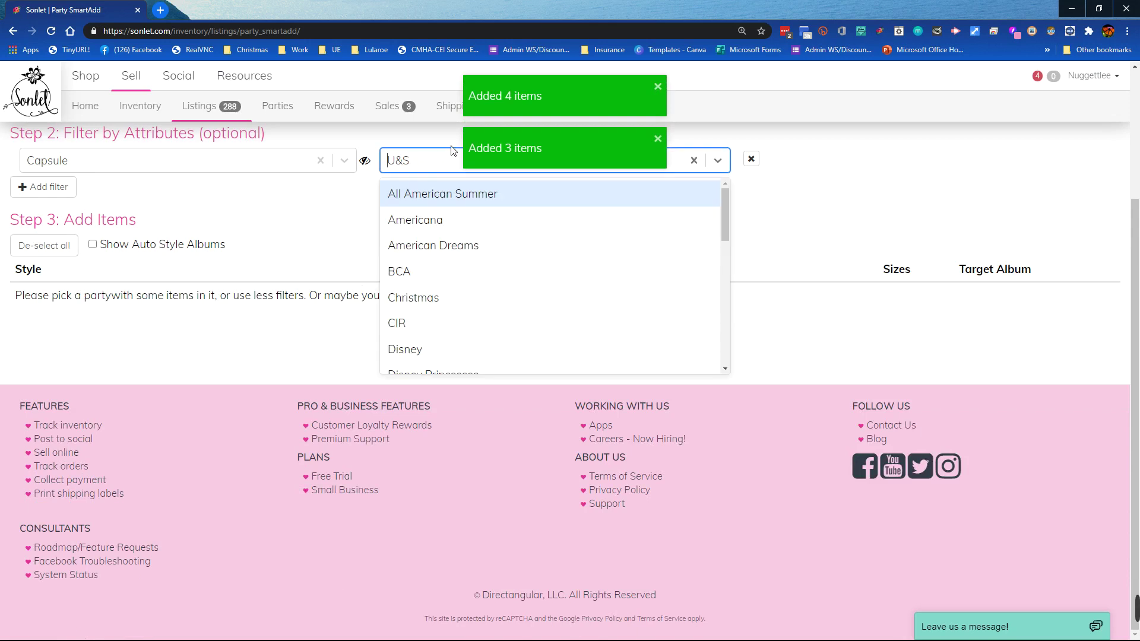
scroll(452, 321, down, 3)
scroll(454, 320, down, 5)
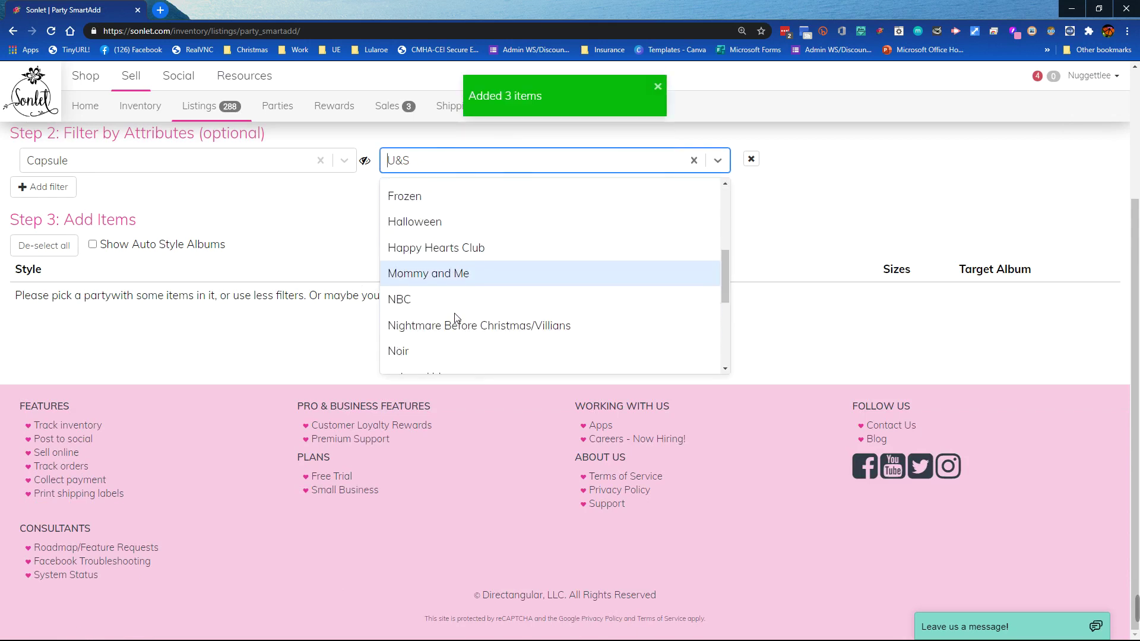
click(458, 333)
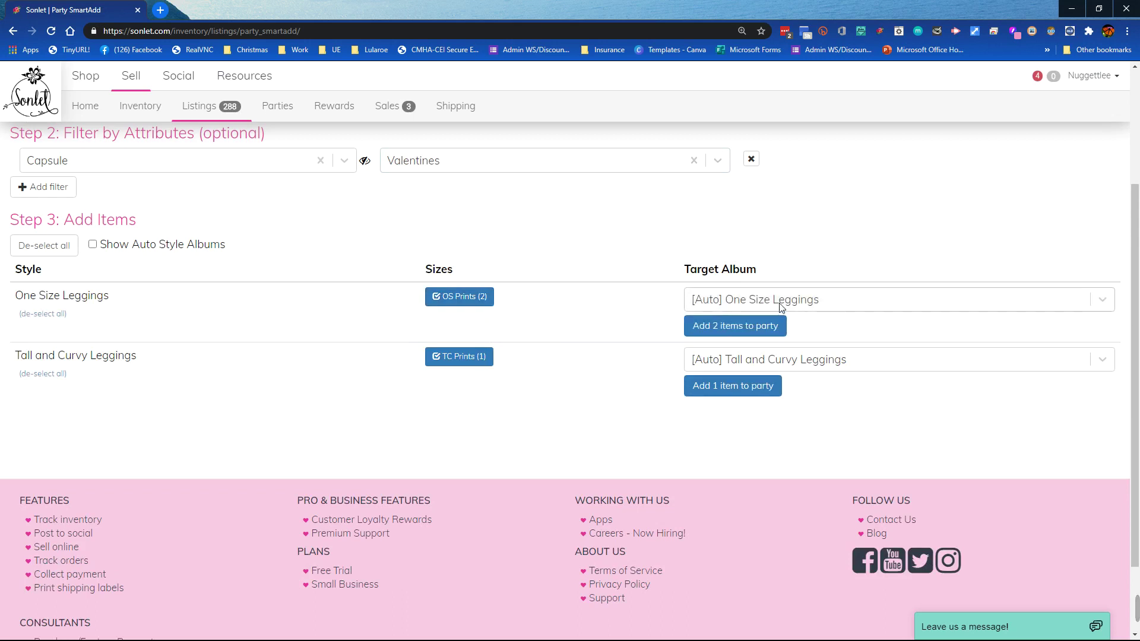
- Set the target albums of the One Size Leggings and Tall and Curvy Leggings to Holiday-Valentine and add both styles to the party
click(781, 303)
scroll(774, 442, down, 5)
click(784, 446)
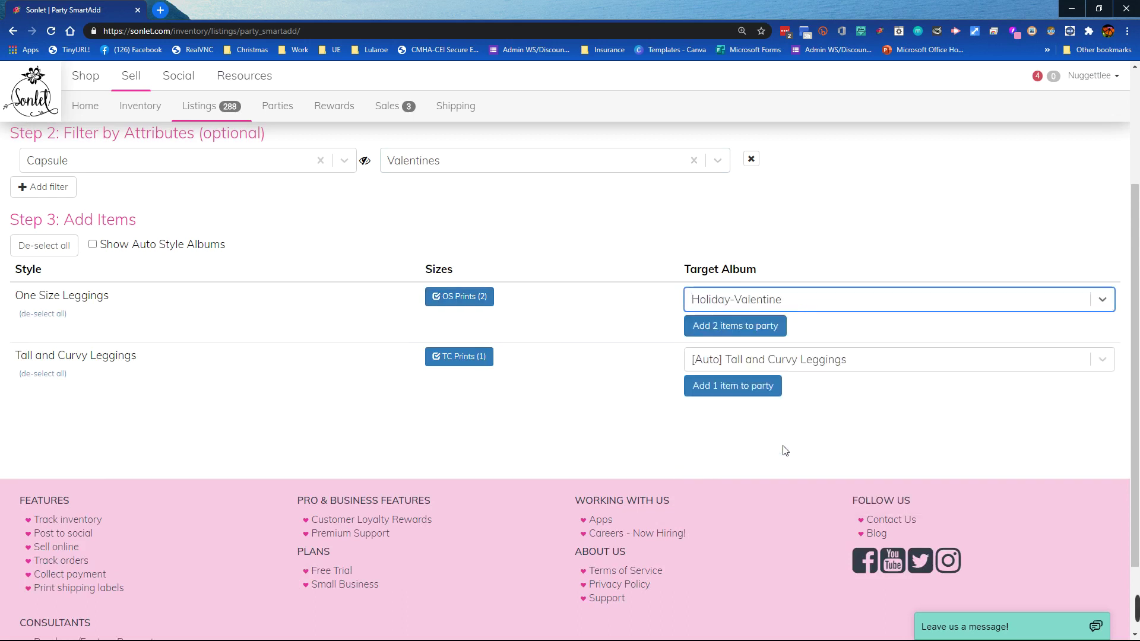
click(783, 360)
scroll(765, 555, down, 5)
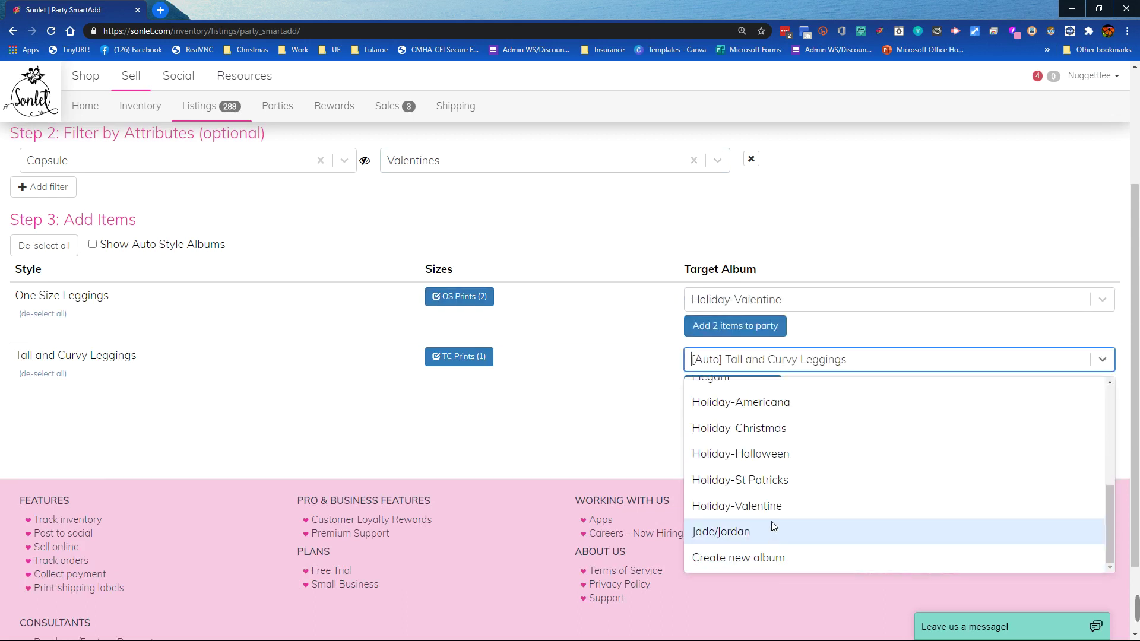
click(775, 506)
click(770, 388)
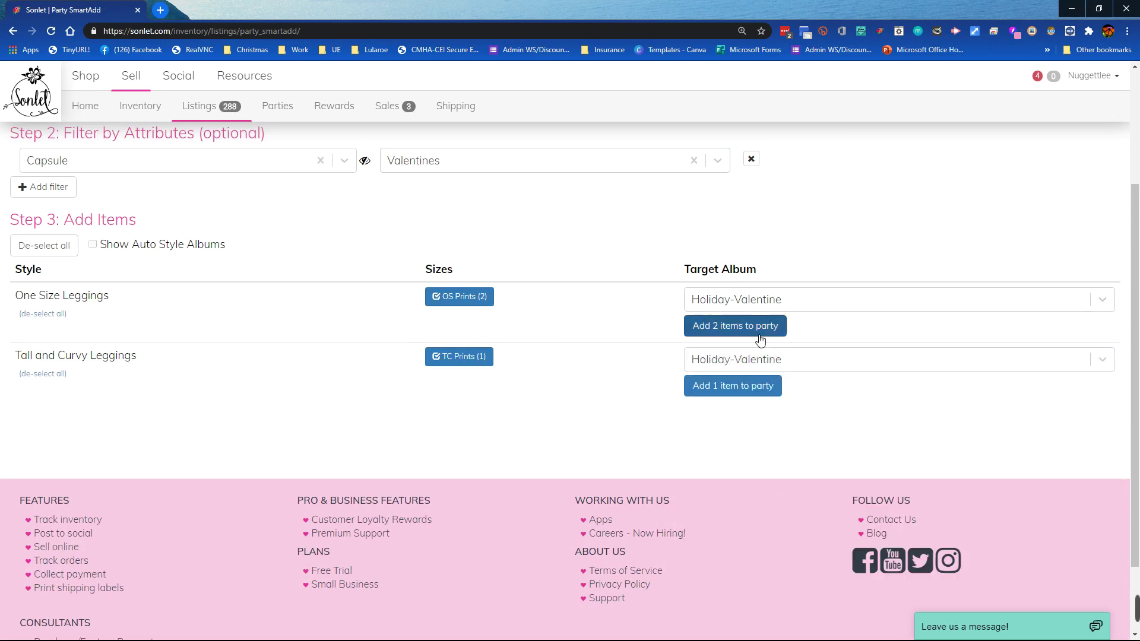
click(747, 326)
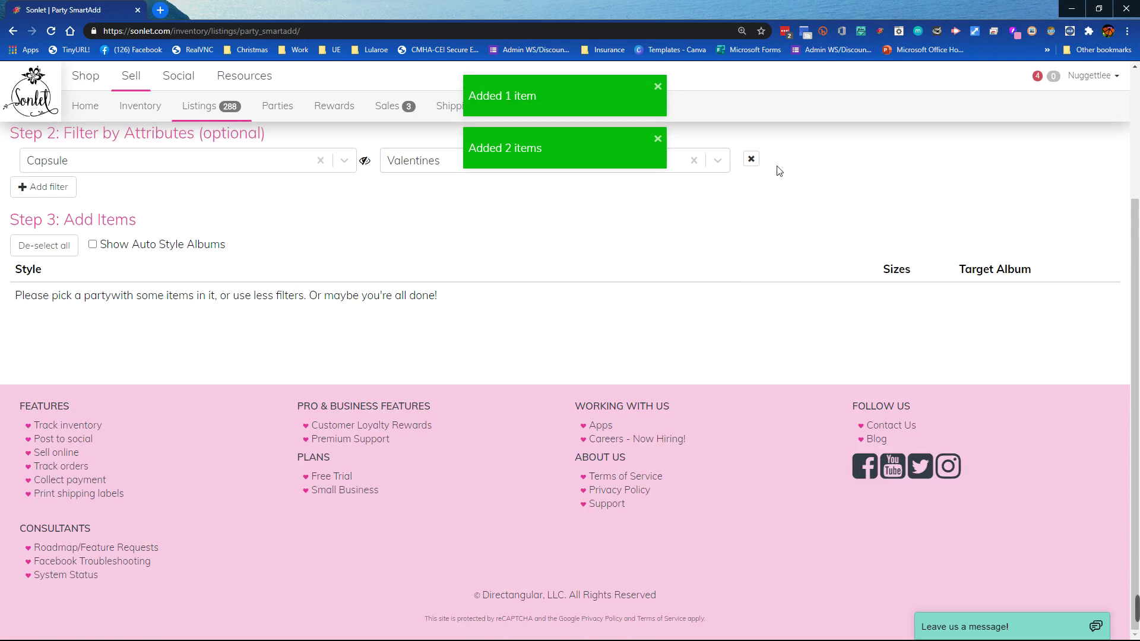
- Remove the Capsule filter and select all sizes of every remaining style
click(749, 159)
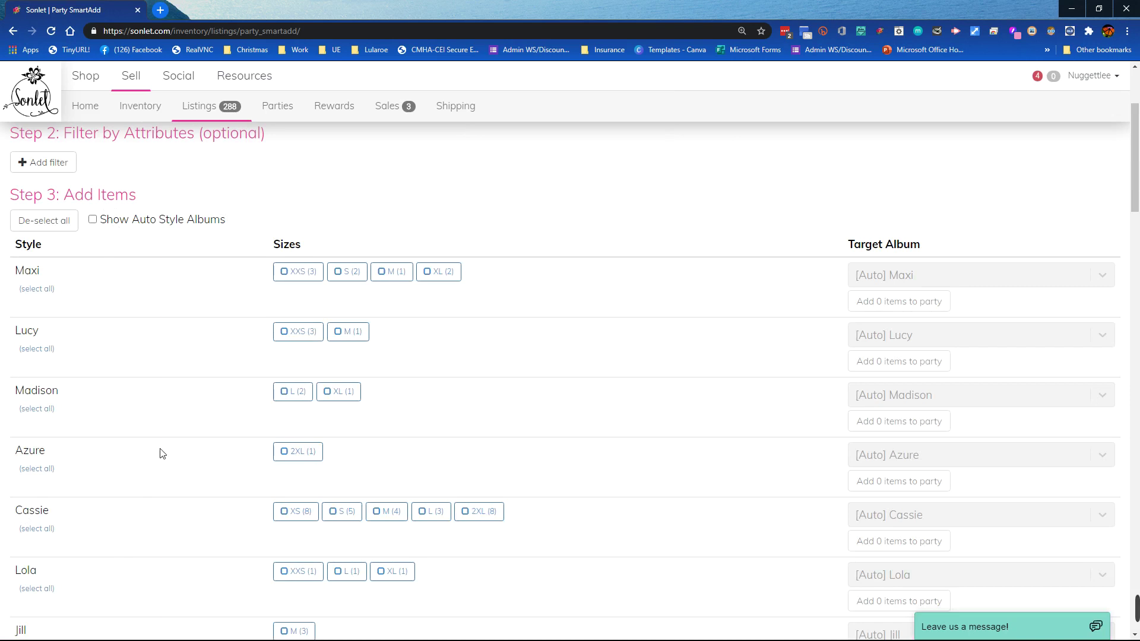
click(46, 228)
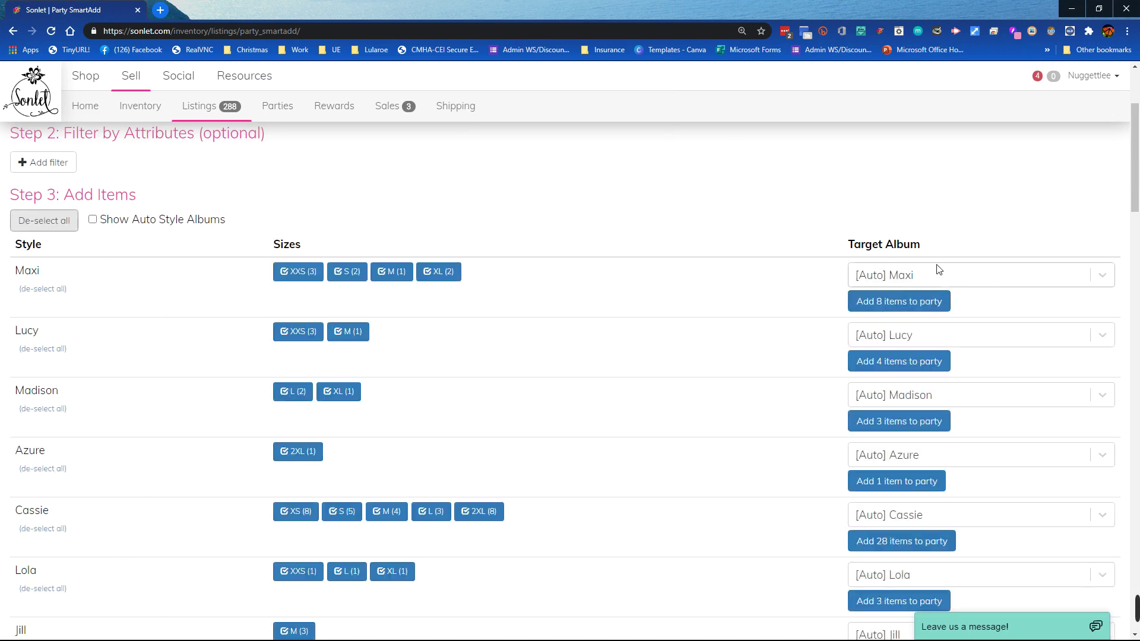
- Add the Maxi, Lucy, Madison, Azure, Cassie and Lola items to the party using their automatic style albums
click(877, 300)
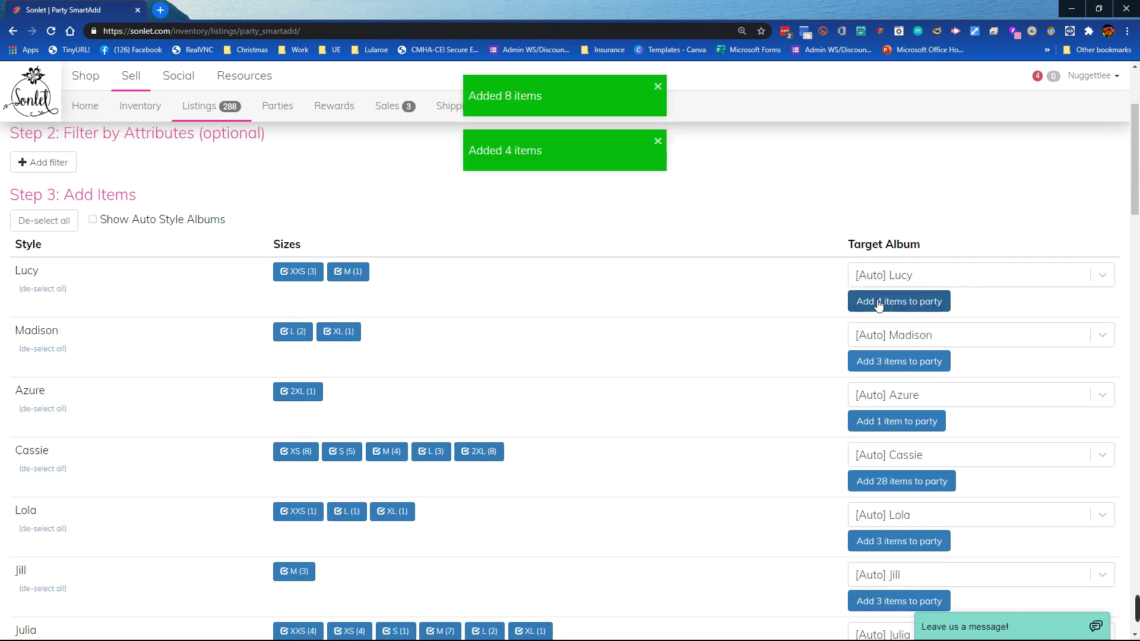
click(877, 301)
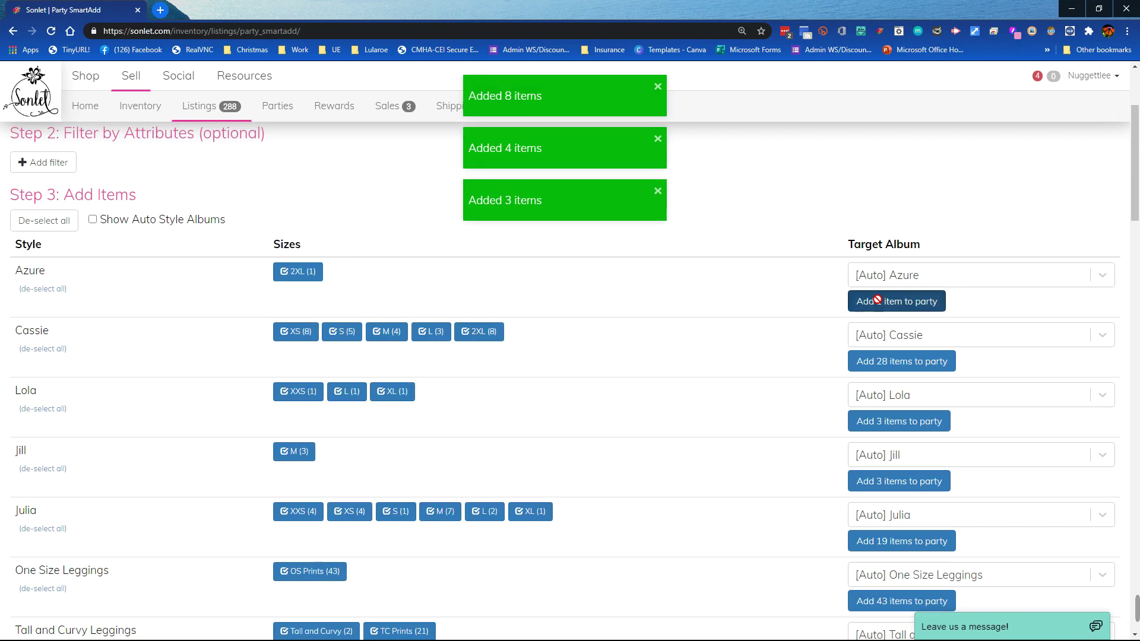
click(879, 302)
click(879, 302)
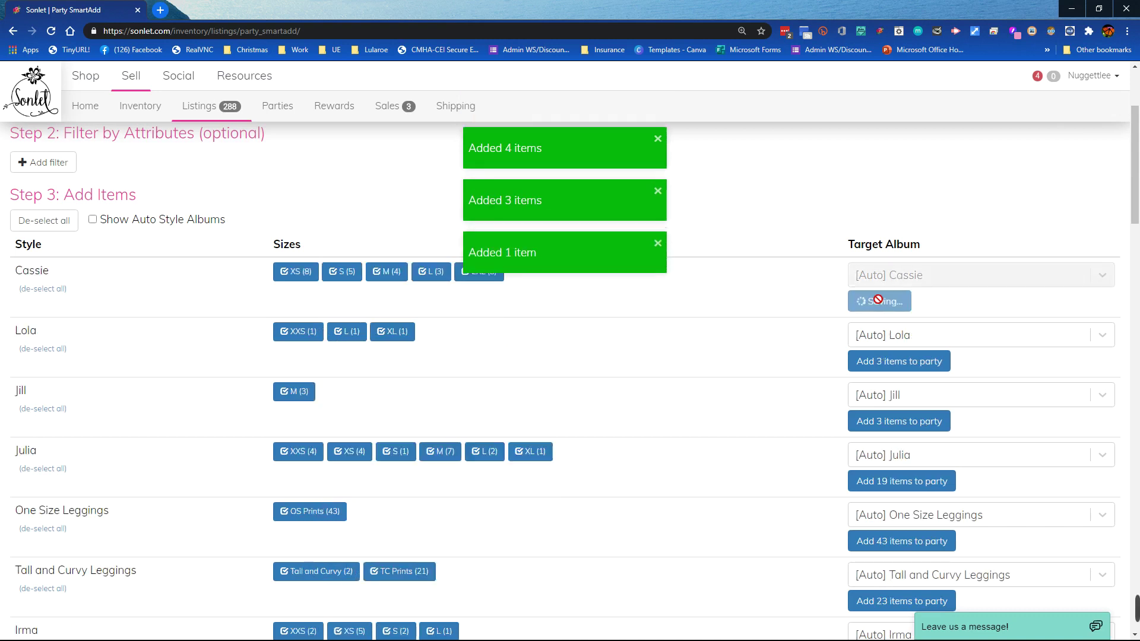
click(879, 302)
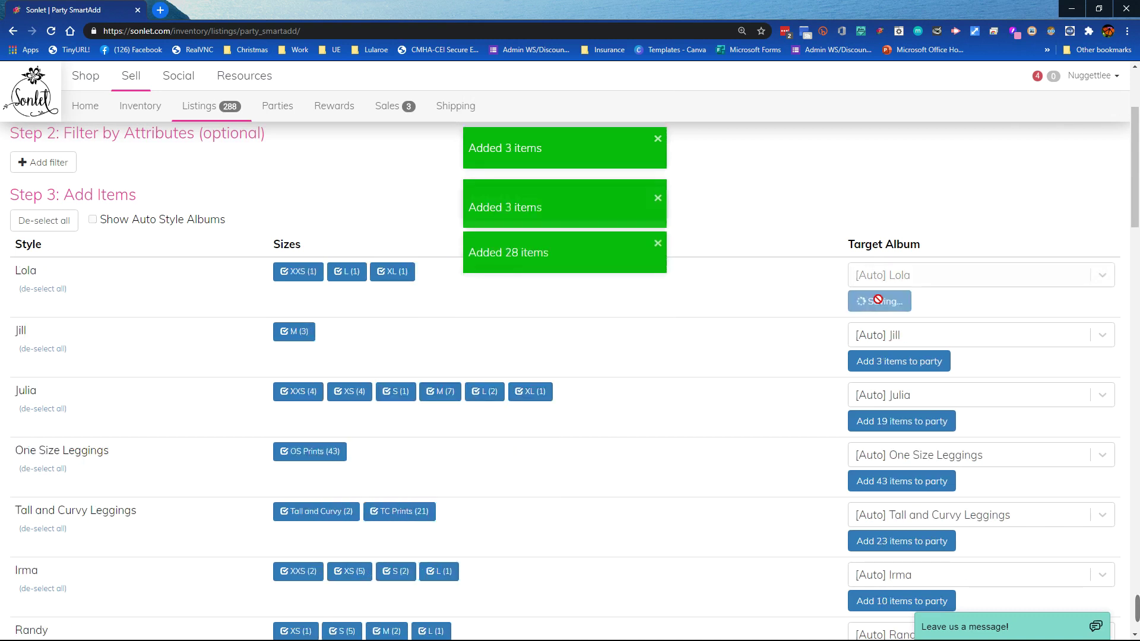
click(879, 302)
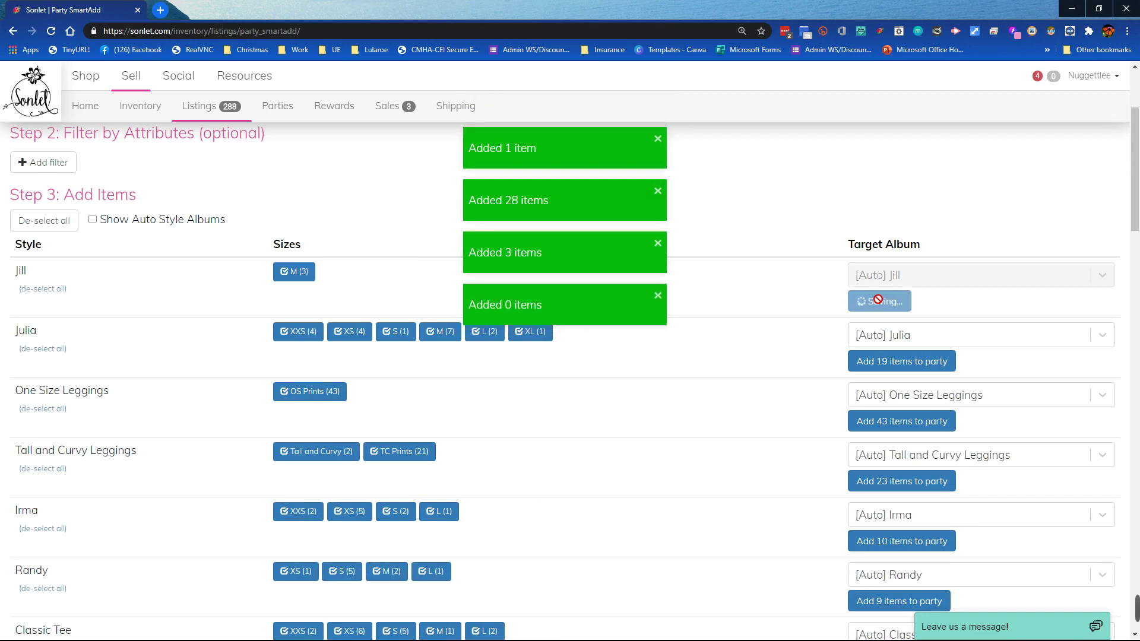
- Add the Jill, Julia, One Size Leggings, Tall and Curvy Leggings, Irma and Randy items to their automatic style albums
click(879, 302)
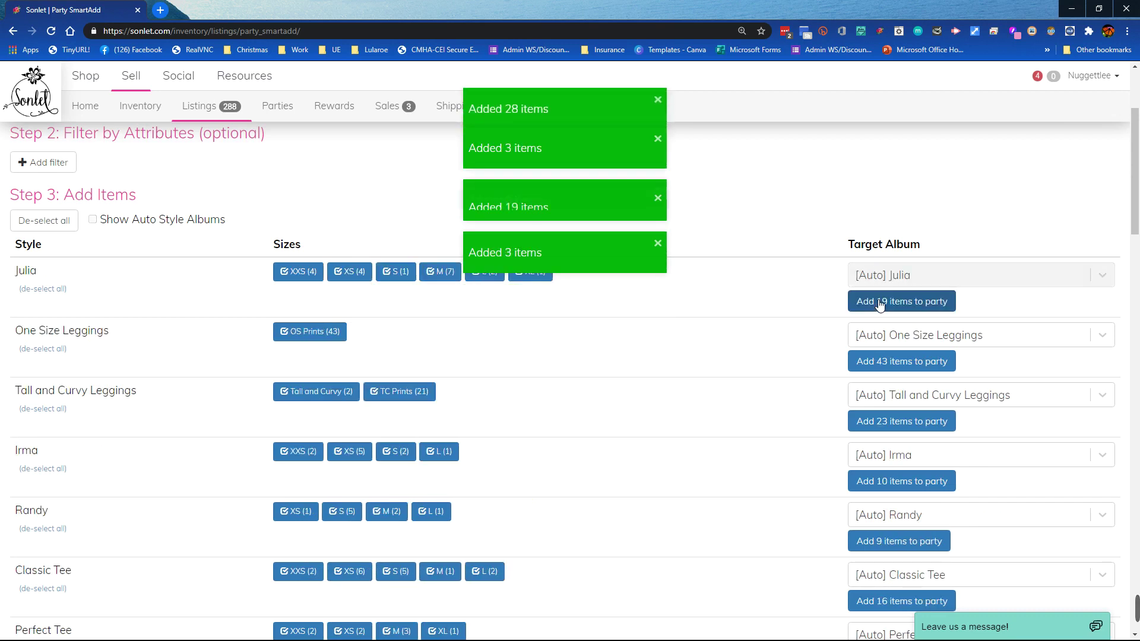
click(873, 303)
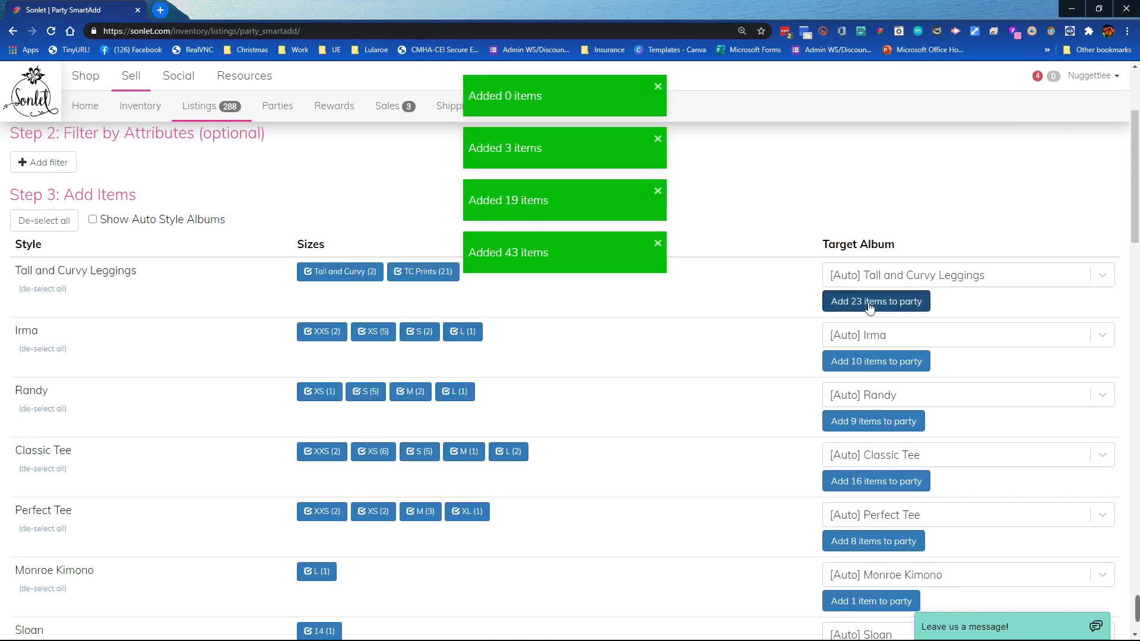
click(870, 302)
click(849, 301)
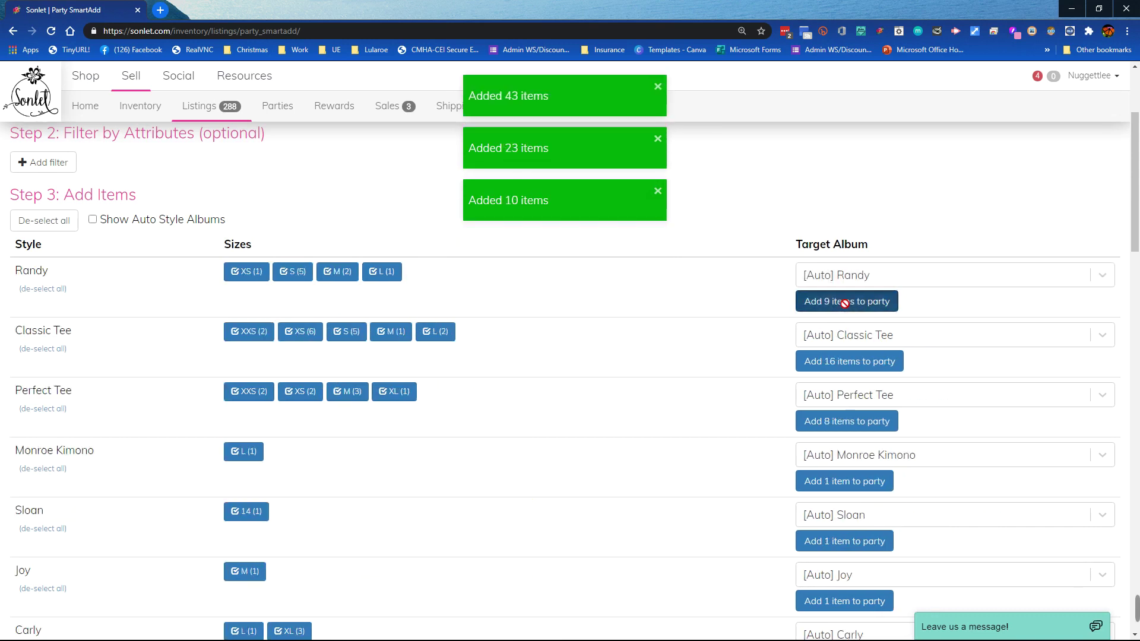
click(848, 302)
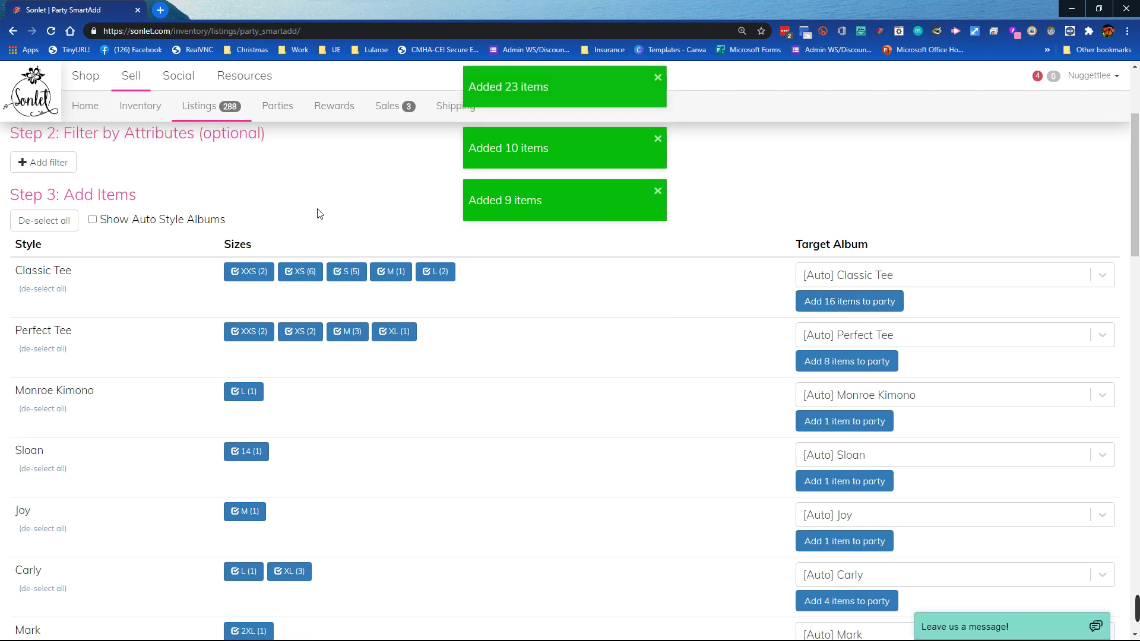
- Open the CLOSED COW/LLR WS Sonlet Party 11/2-11/9 from page 2 of the parties list and look over its announcement and albums
click(199, 107)
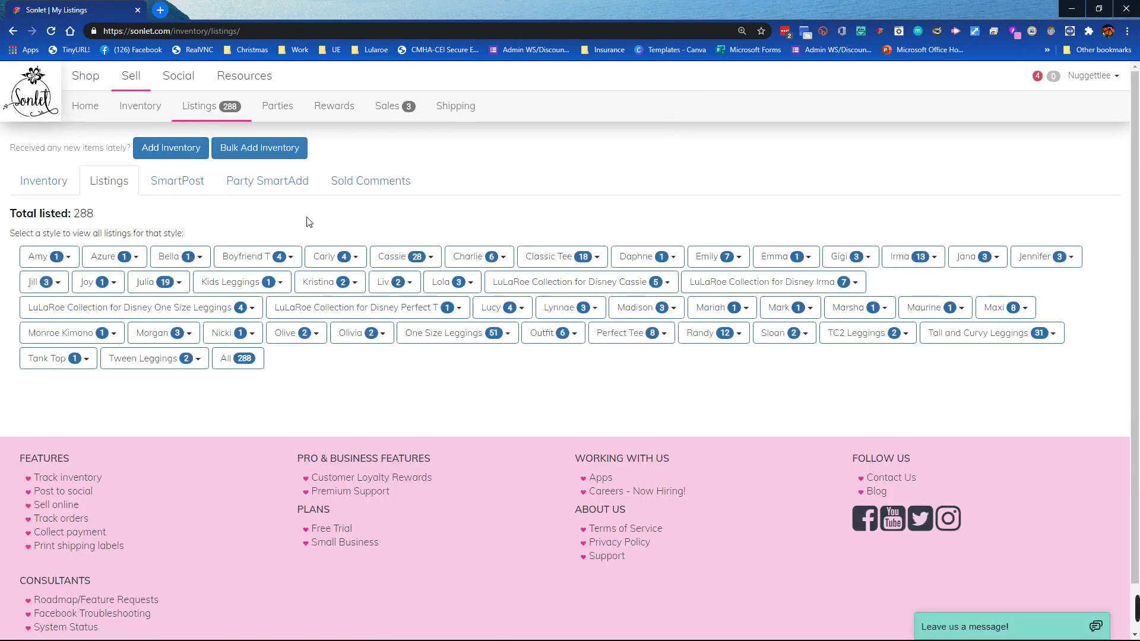
click(278, 107)
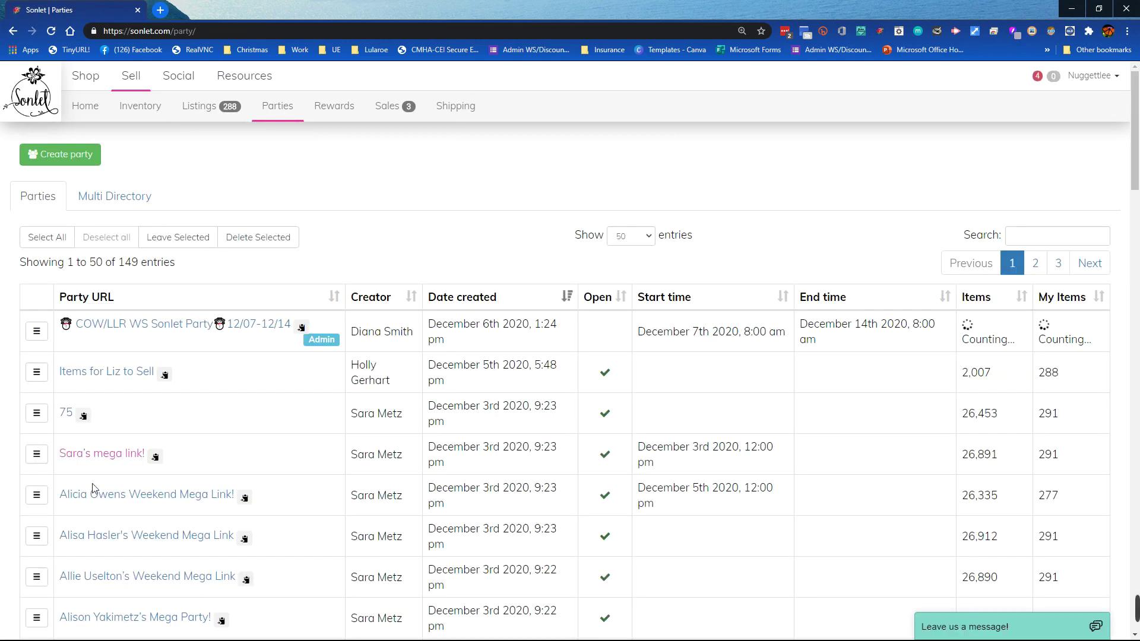
scroll(93, 488, down, 15)
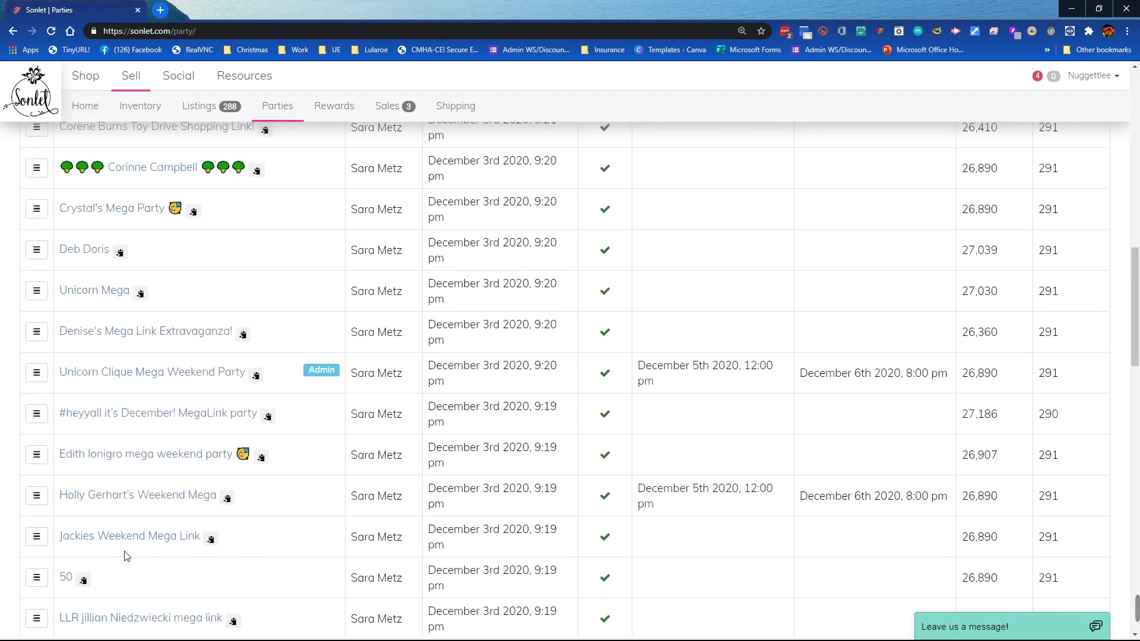
scroll(126, 557, down, 20)
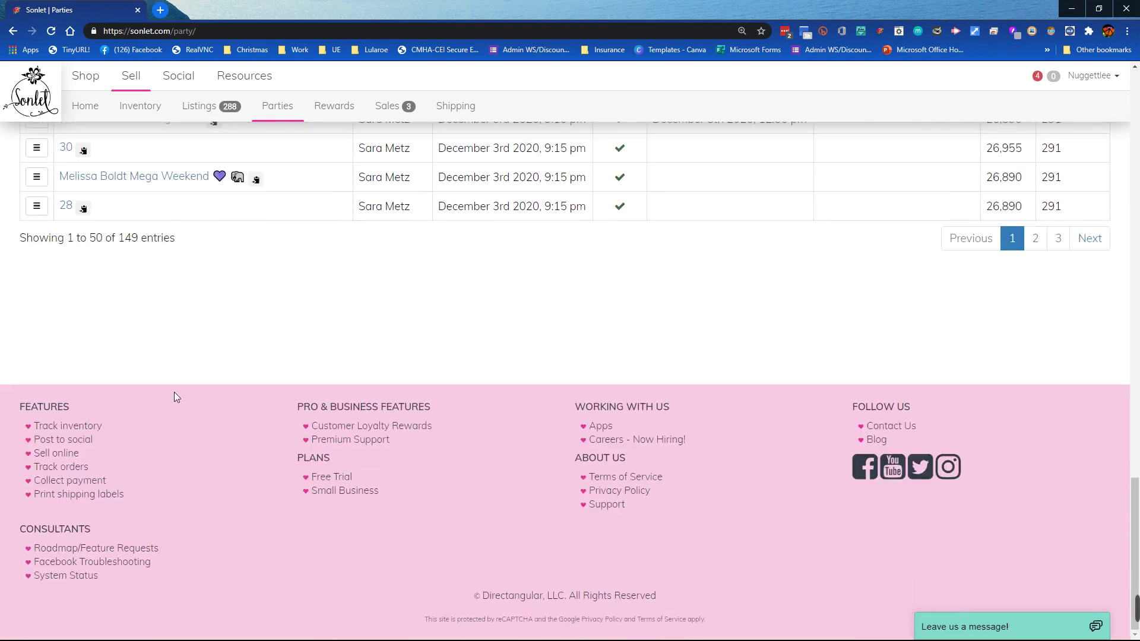
click(1033, 240)
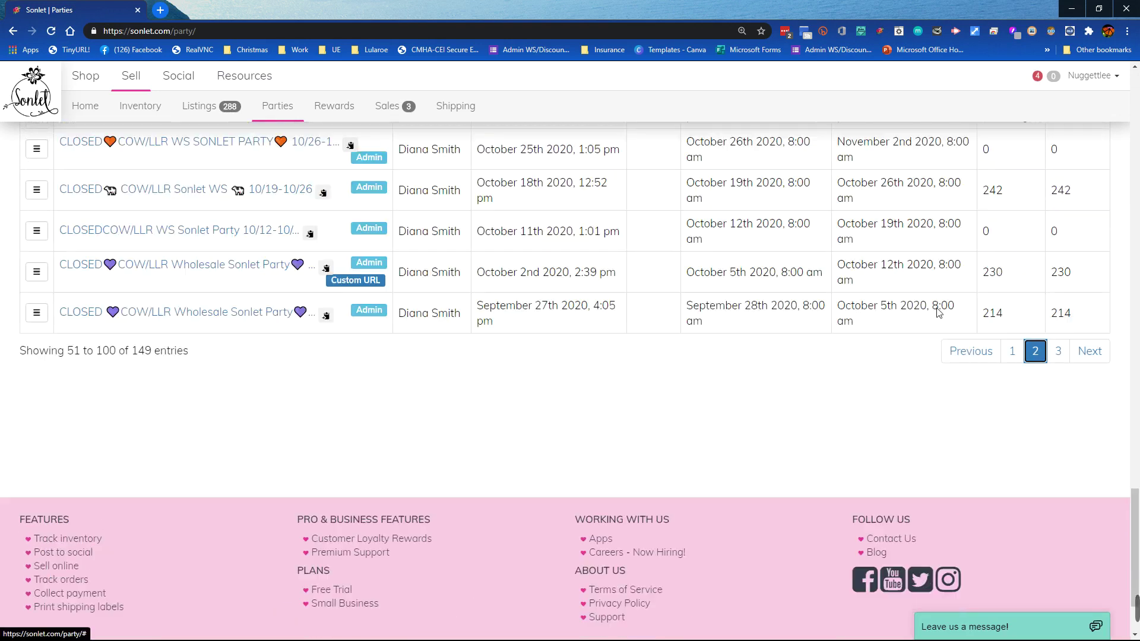
scroll(203, 226, up, 4)
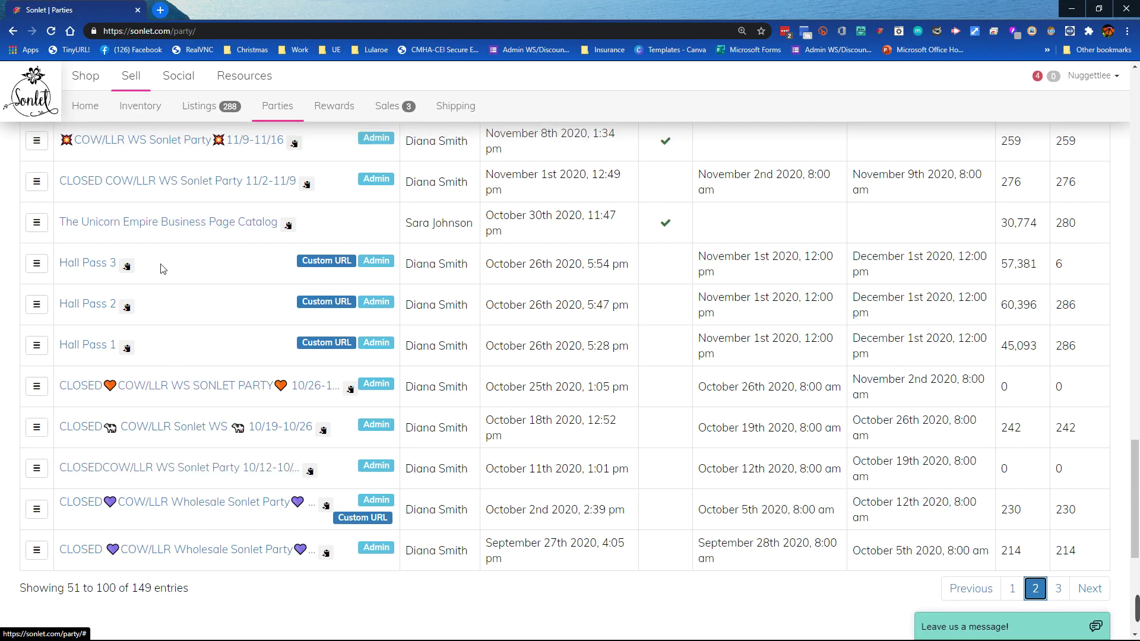
click(169, 183)
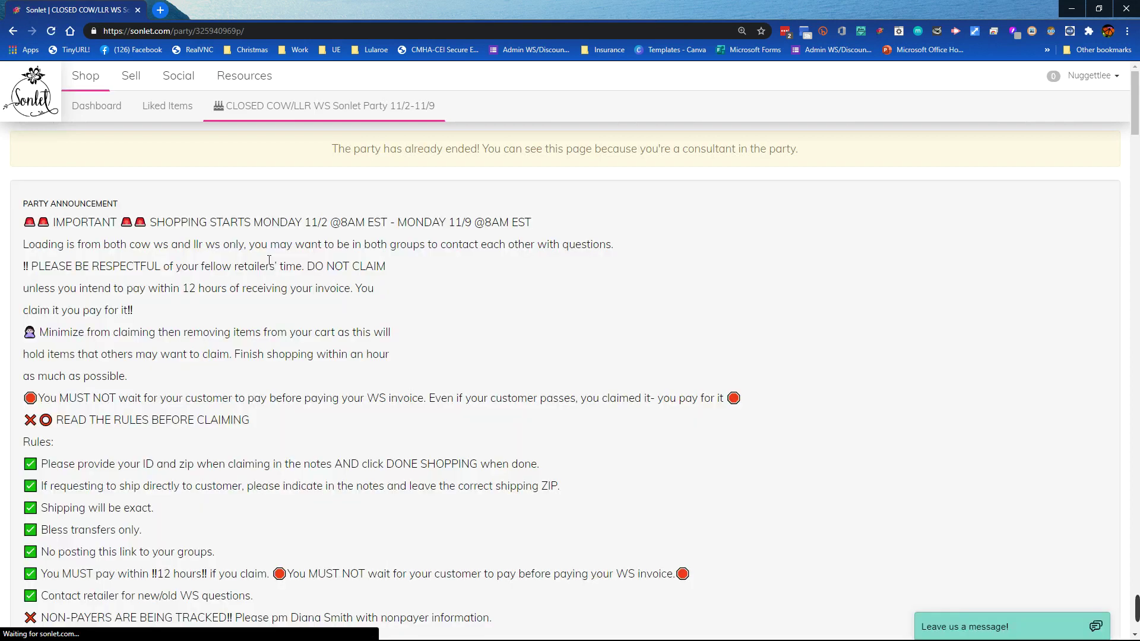
scroll(270, 265, down, 8)
scroll(301, 291, down, 5)
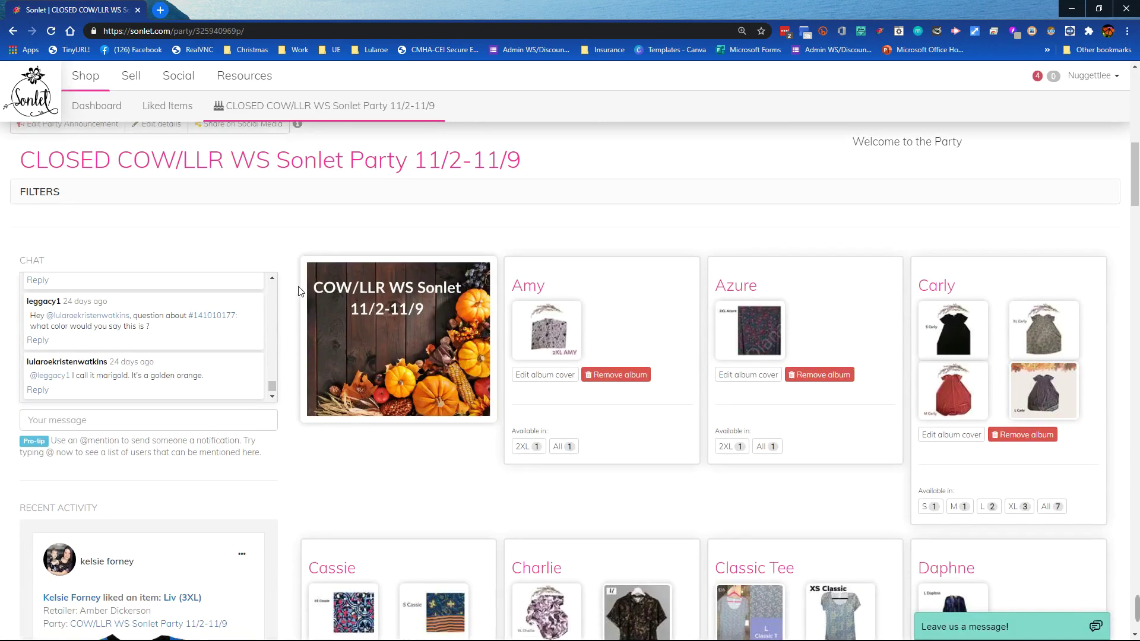
scroll(300, 289, down, 1)
scroll(305, 260, up, 11)
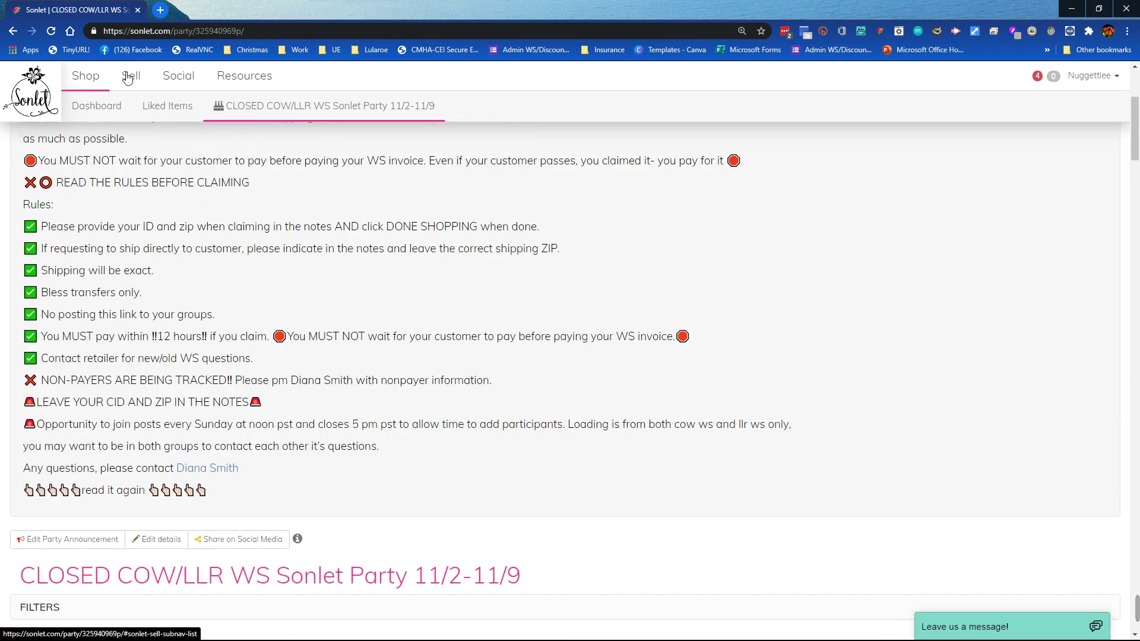
- Return to the parties list and open the CLOSED COW/LLR WS Sonlet Party 11/23-11/30 from page 2
mouse_move(128, 80)
click(286, 111)
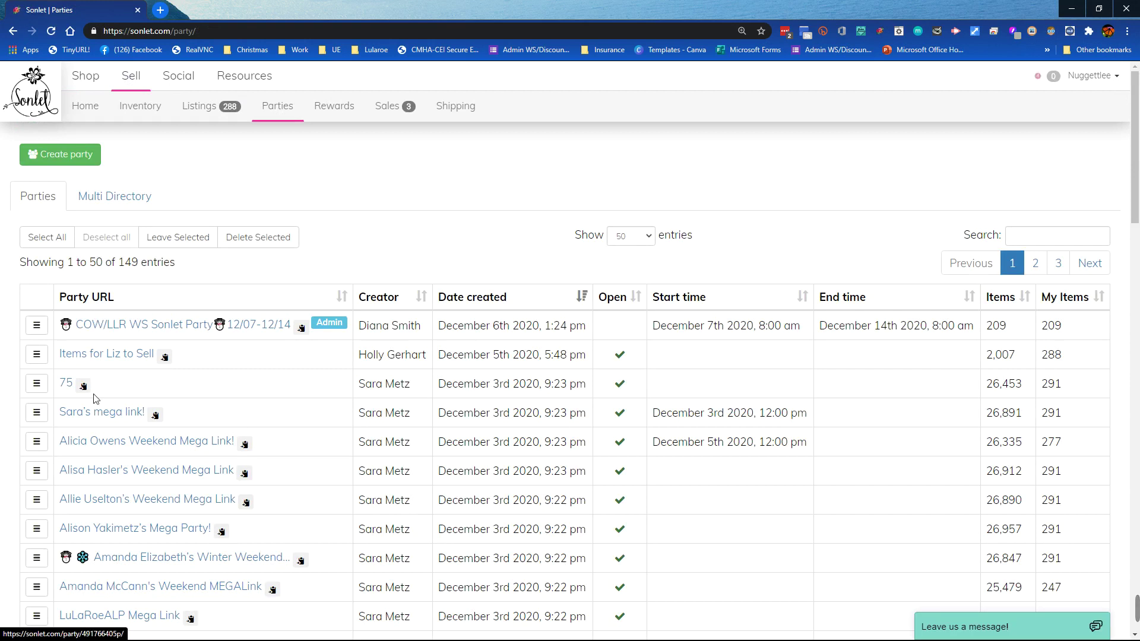
scroll(140, 528, down, 20)
scroll(140, 527, down, 5)
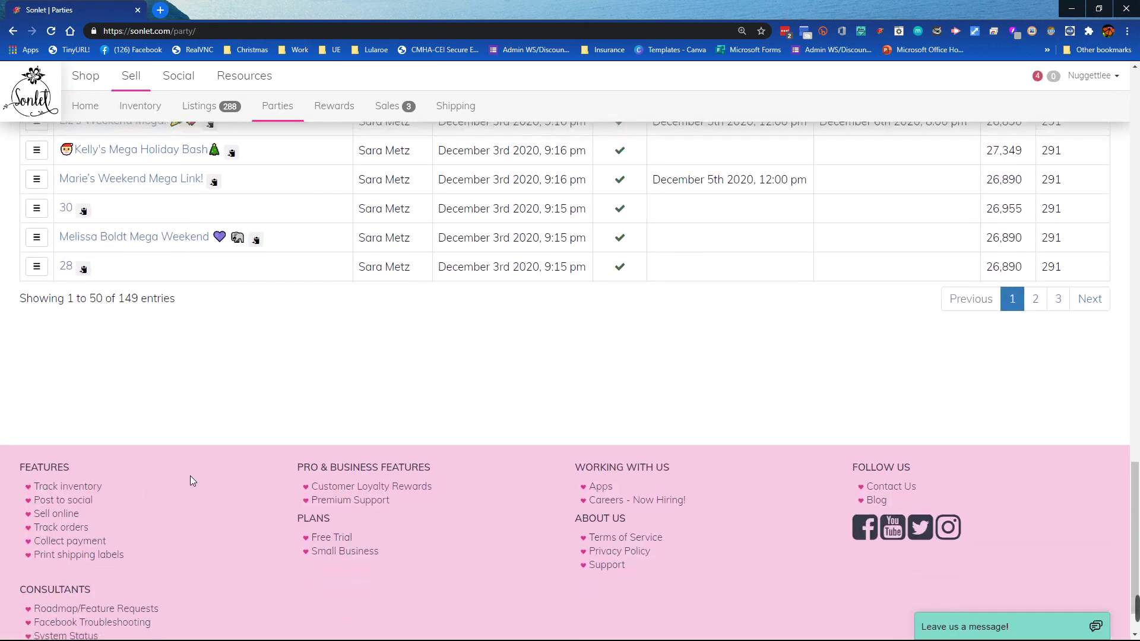
click(1035, 299)
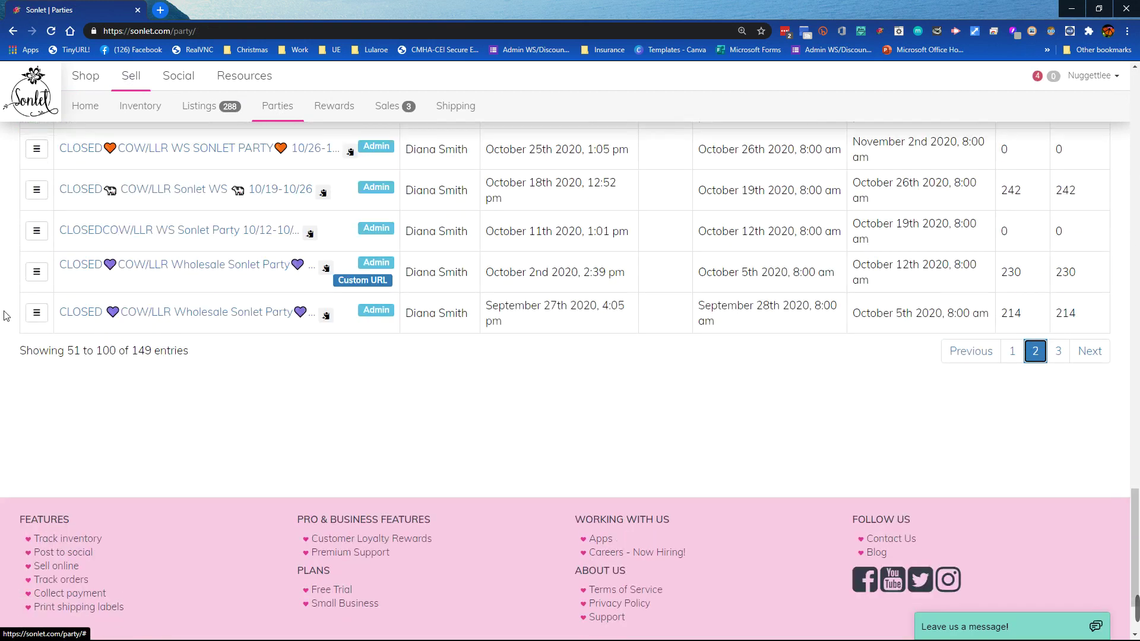
scroll(157, 261, up, 11)
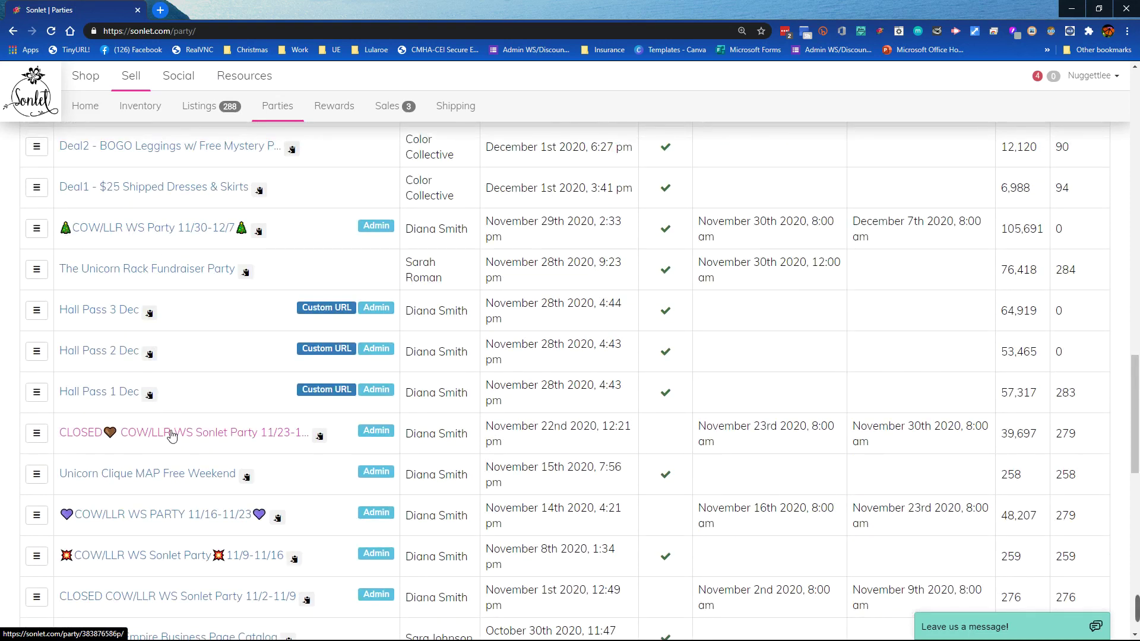
click(171, 444)
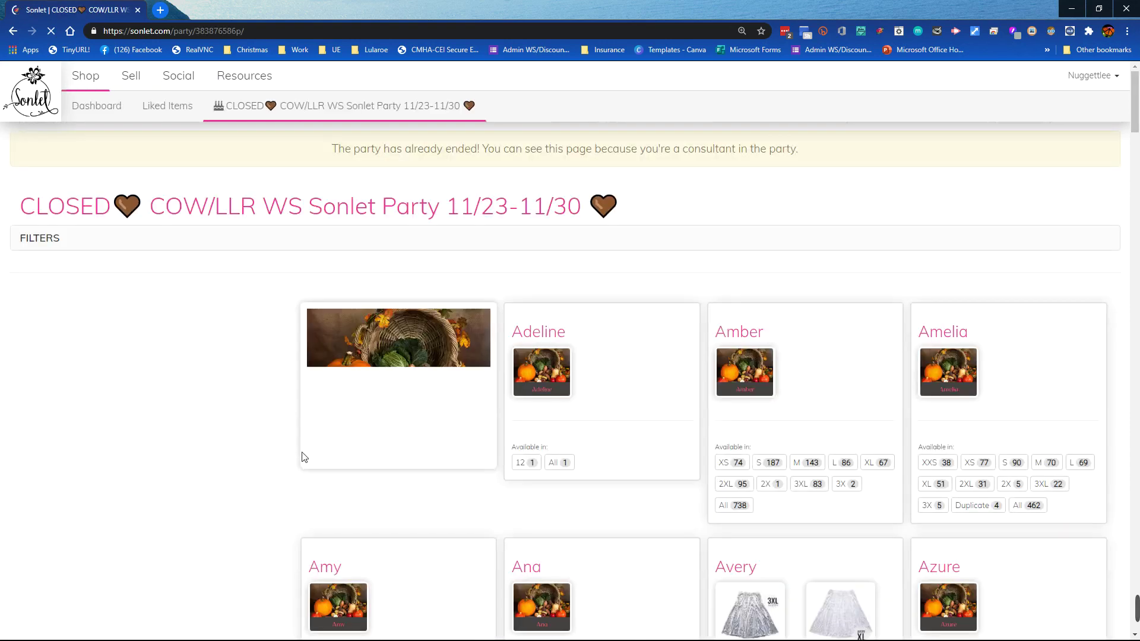
- Remove the Avery album, which has no custom cover, from the party without giving a reason
scroll(537, 471, down, 5)
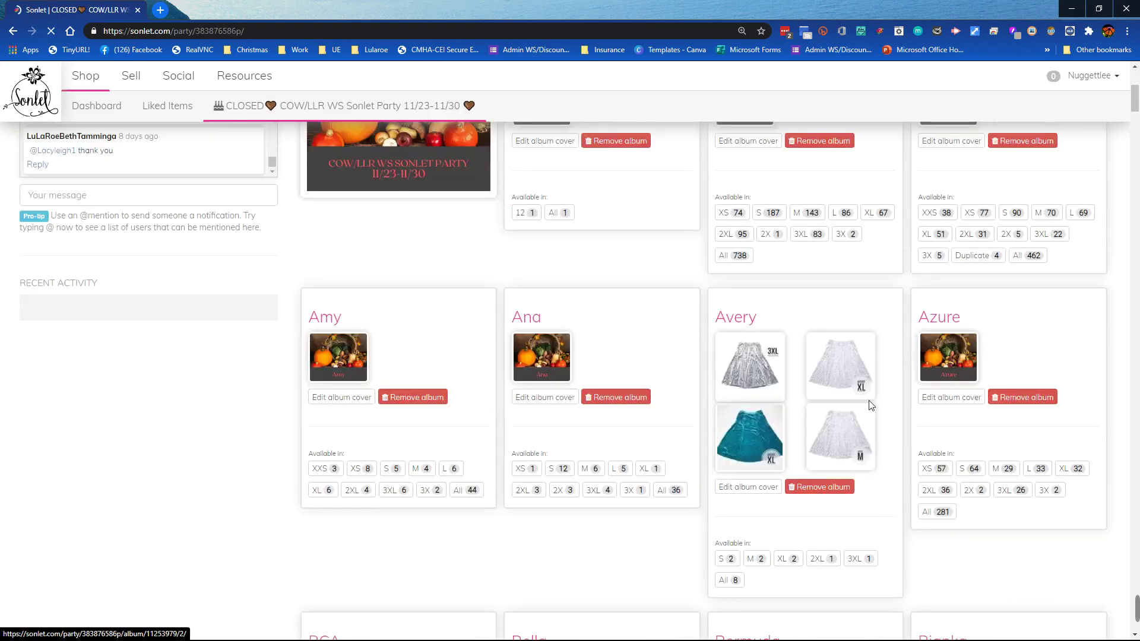
scroll(564, 250, down, 14)
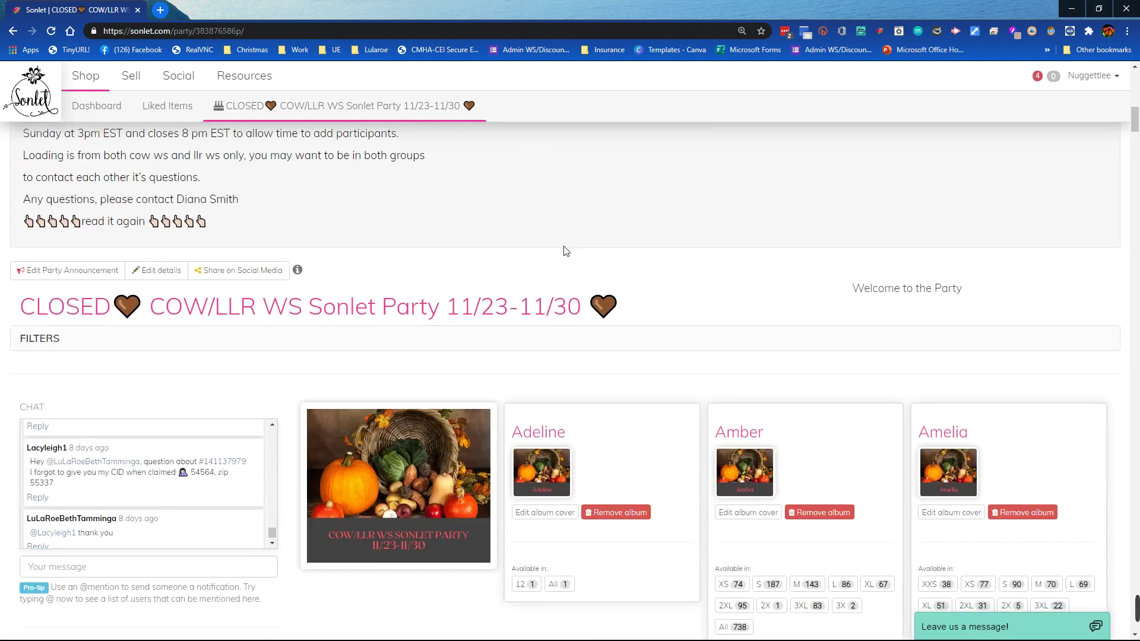
scroll(565, 250, down, 1)
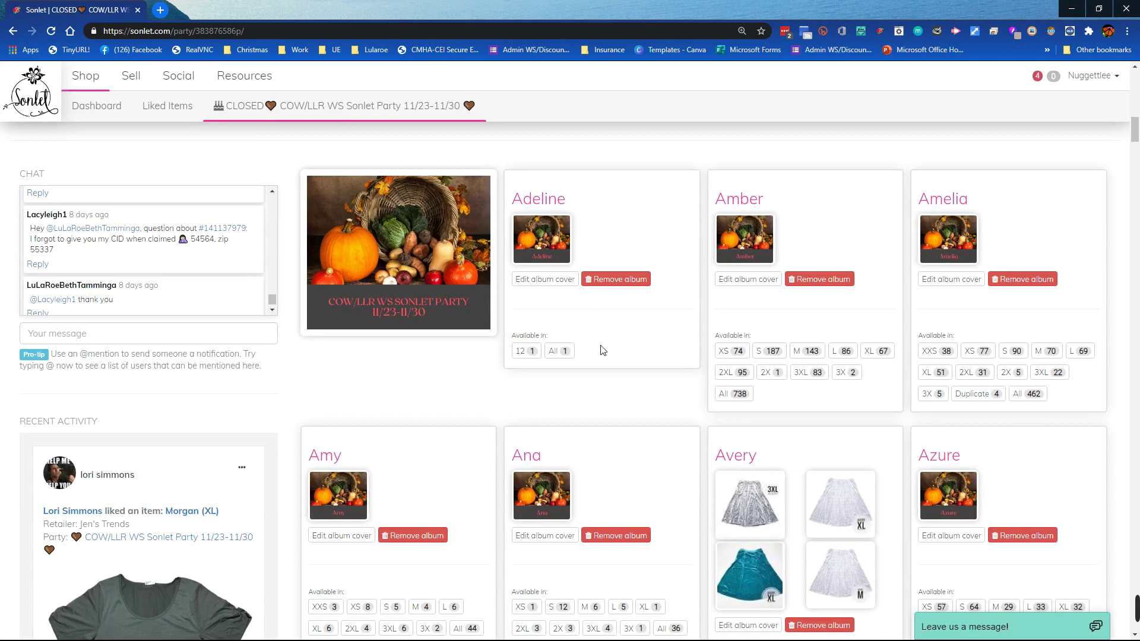
scroll(527, 413, down, 1)
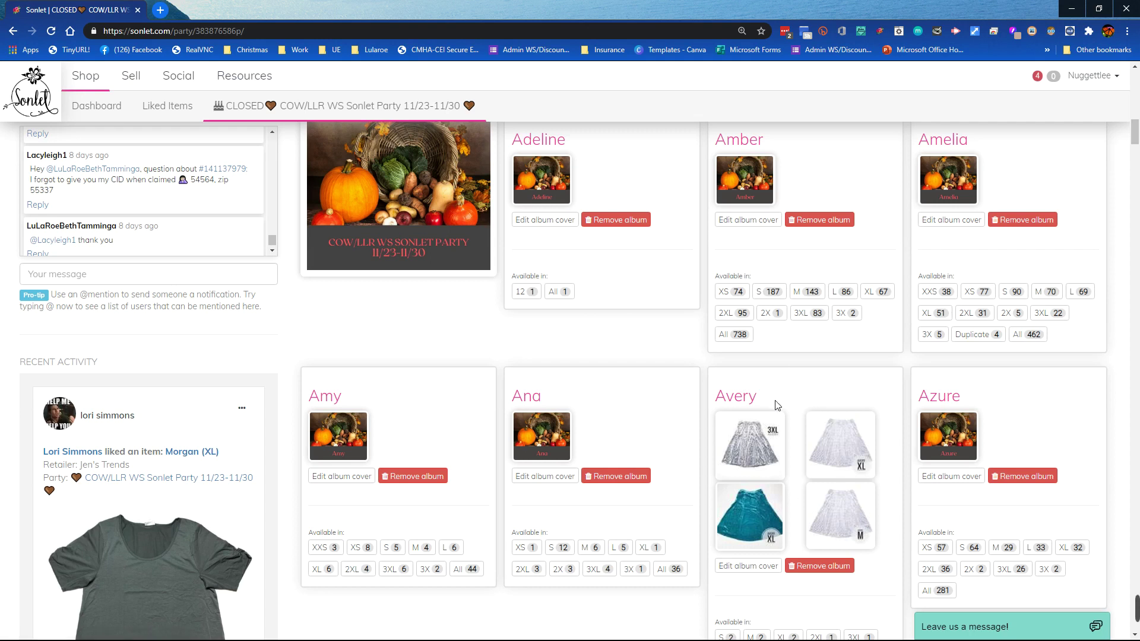
click(808, 567)
click(729, 237)
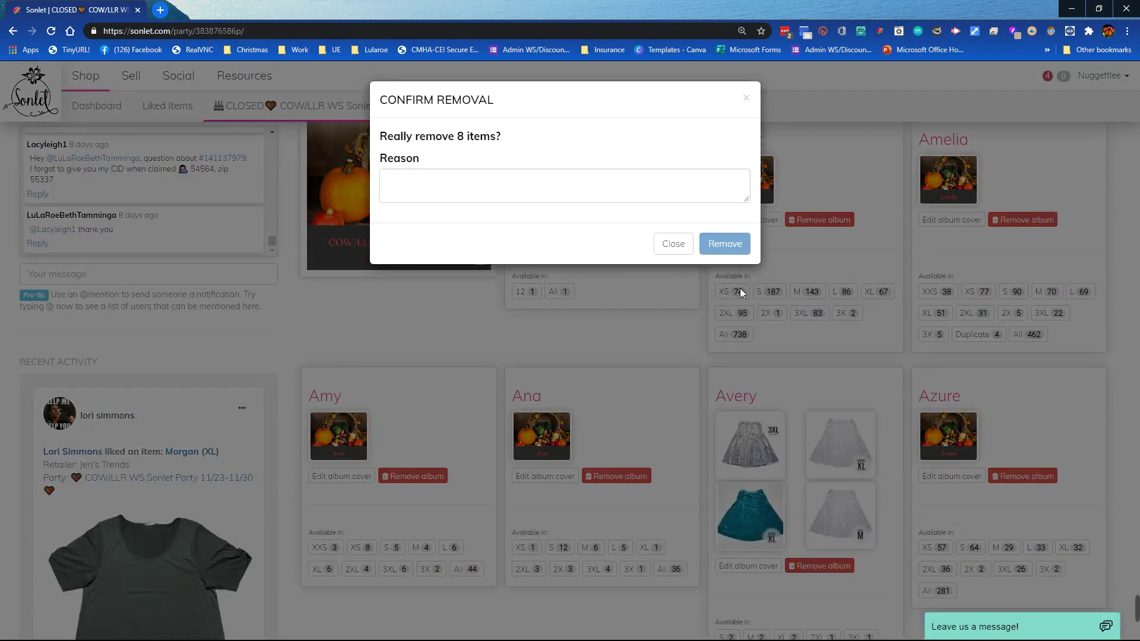
- Remove the Boyfriend T and Breast Cancer Awareness Amber albums from the party
scroll(738, 466, down, 8)
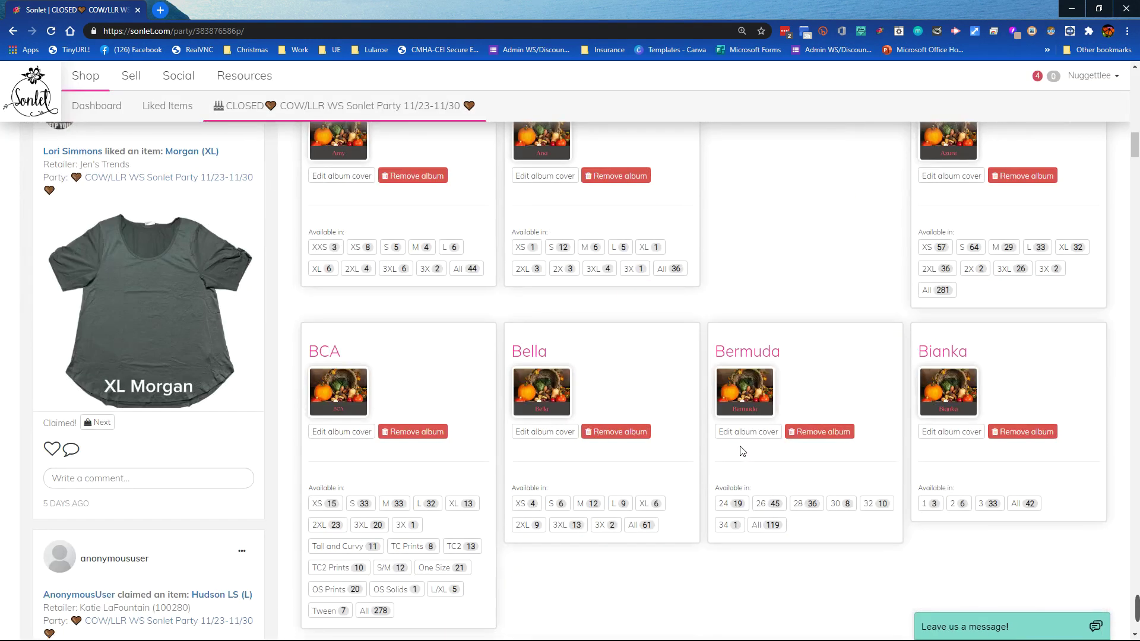
scroll(738, 436, down, 5)
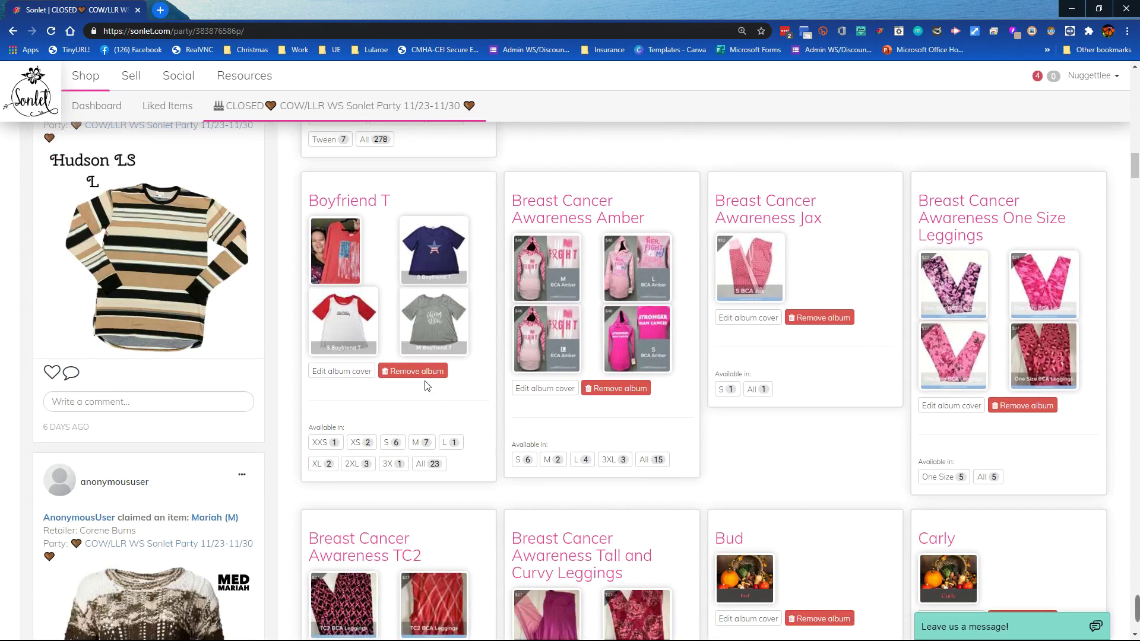
click(415, 371)
click(740, 245)
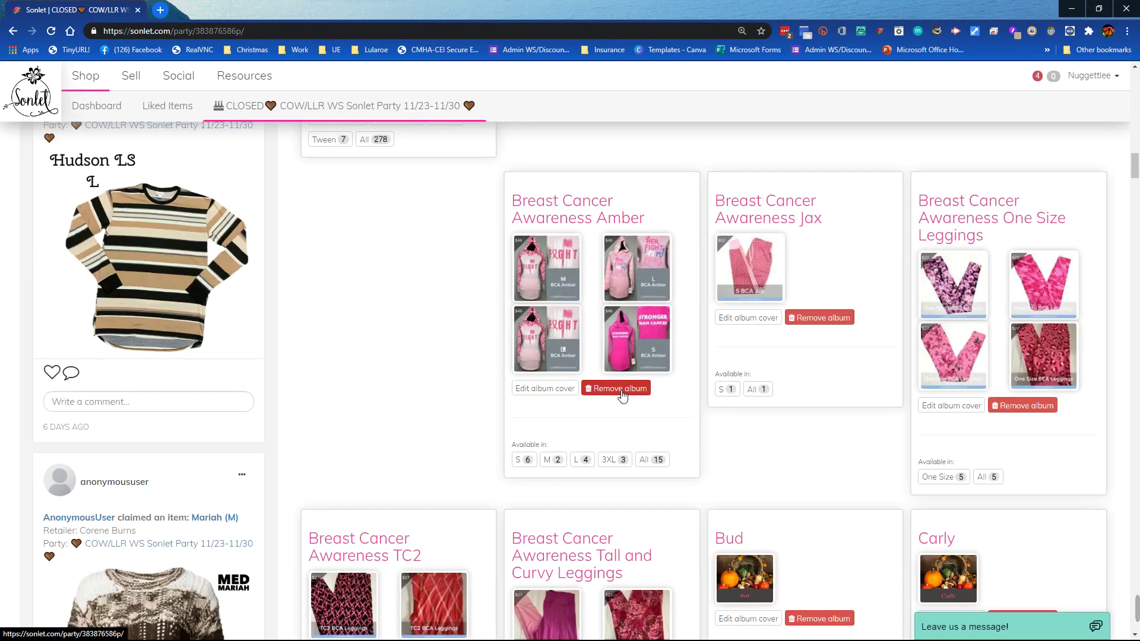
click(621, 390)
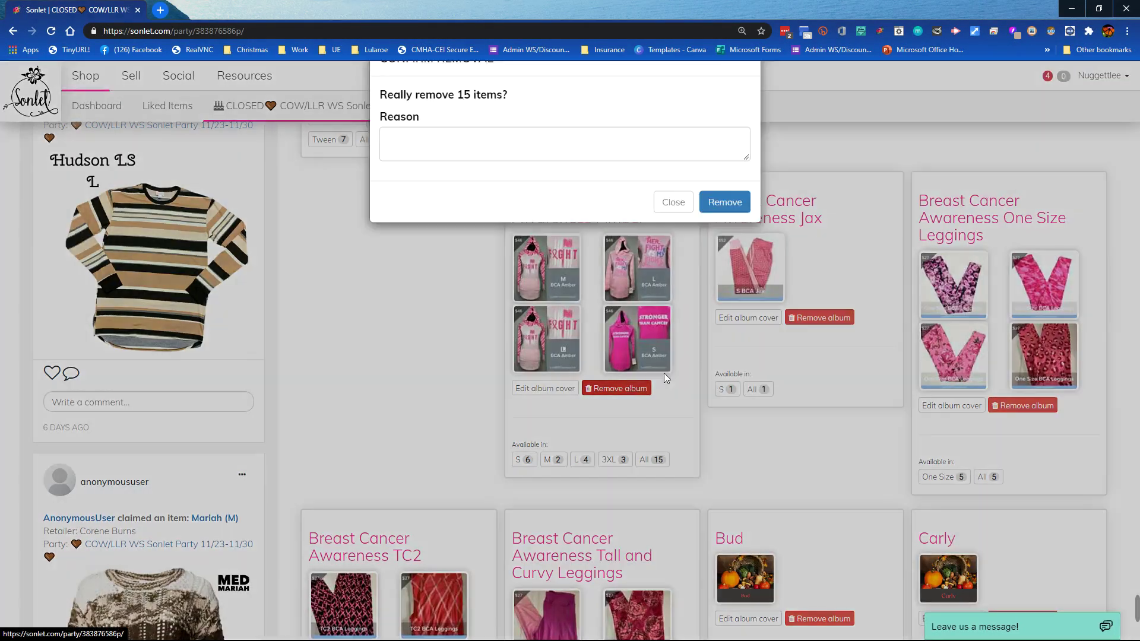
click(729, 243)
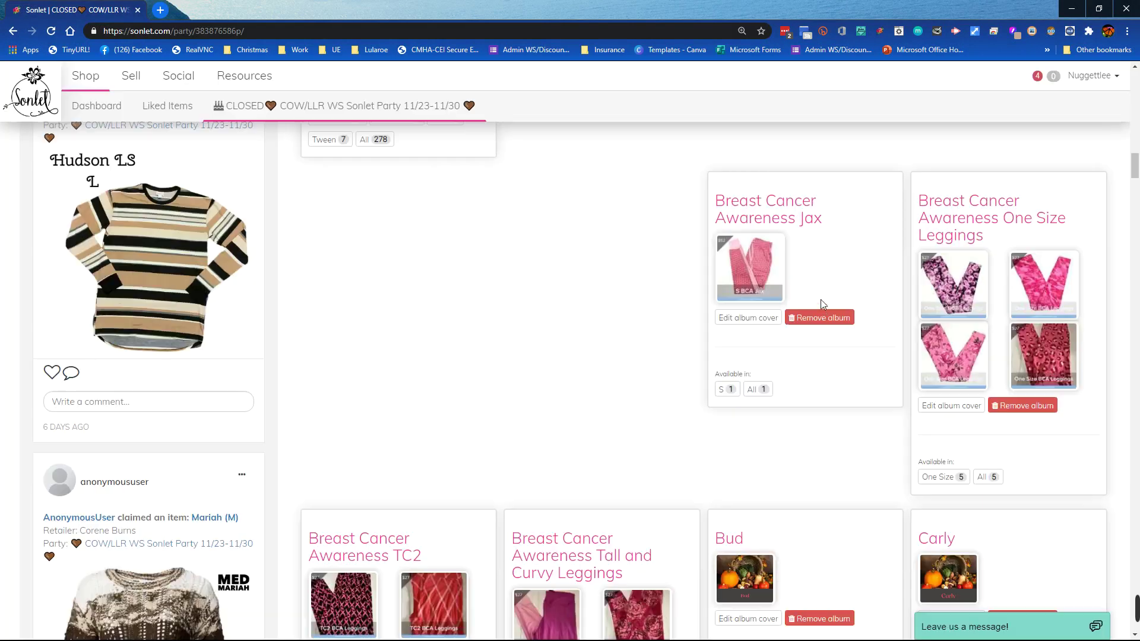
- Remove the Breast Cancer Awareness Jax and Breast Cancer Awareness One Size Leggings albums from the party
click(817, 315)
click(725, 223)
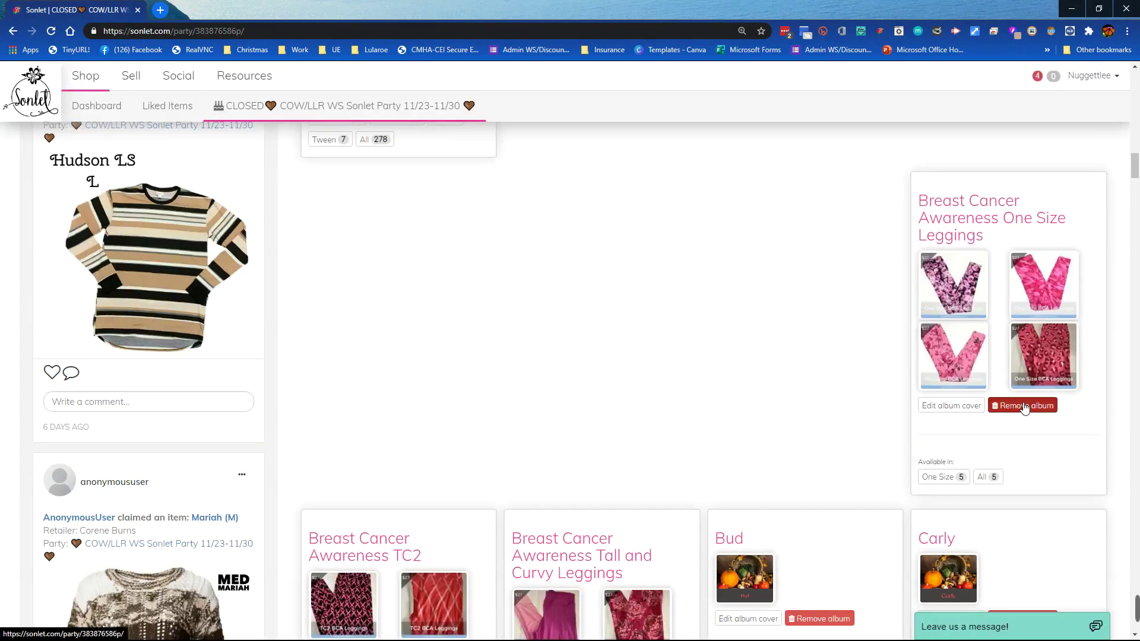
click(1024, 406)
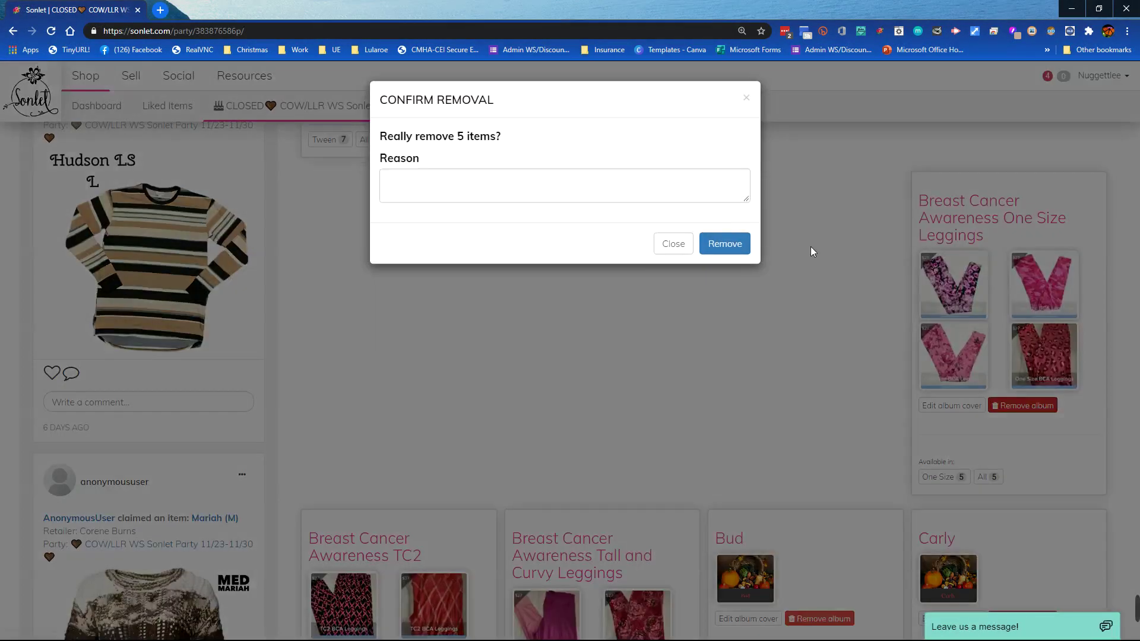
click(706, 247)
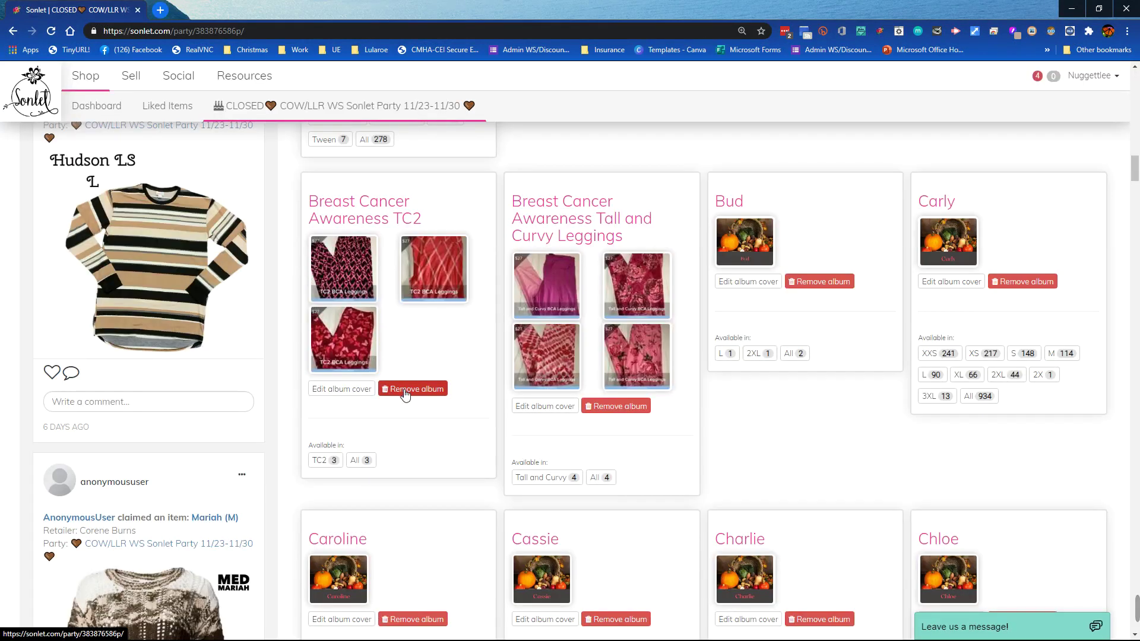
- Remove the Breast Cancer Awareness TC2 and Breast Cancer Awareness Tall and Curvy Leggings albums from the party
click(405, 391)
click(723, 244)
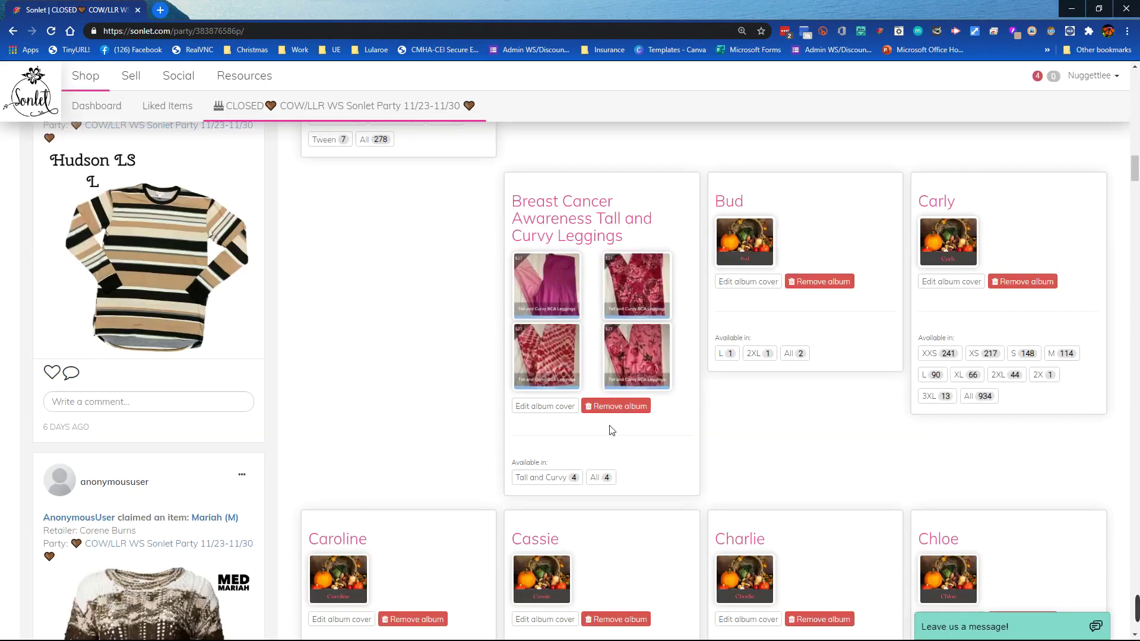
click(617, 409)
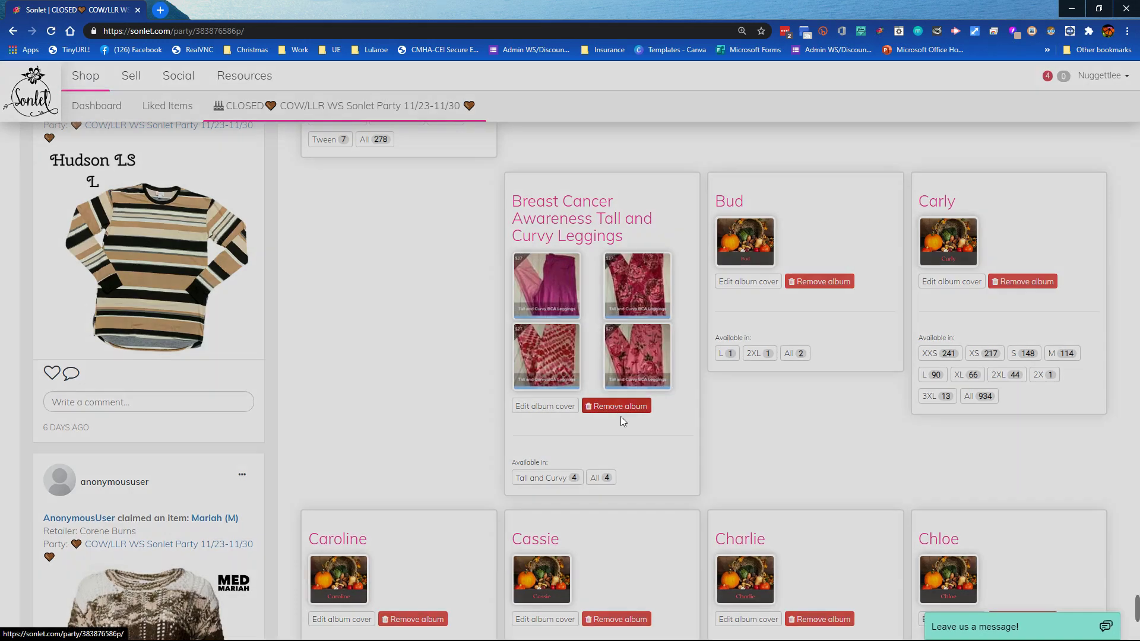
click(724, 248)
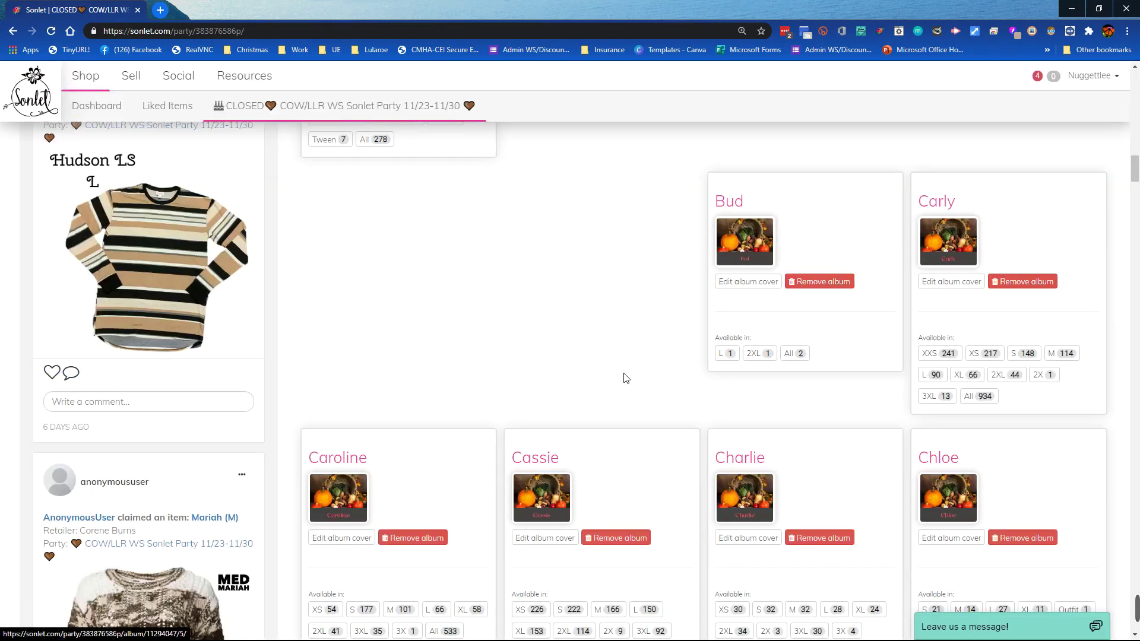
- Remove the Creepin it Real Hudson Long Sleeve album from the party
scroll(507, 354, down, 7)
scroll(499, 301, down, 11)
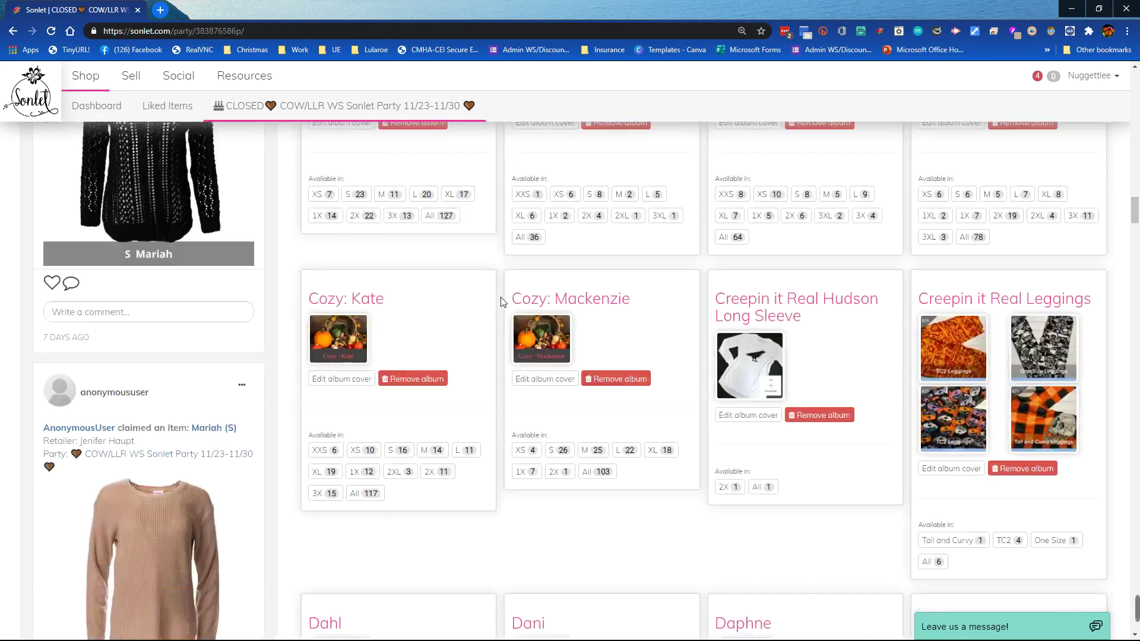
scroll(877, 271, up, 1)
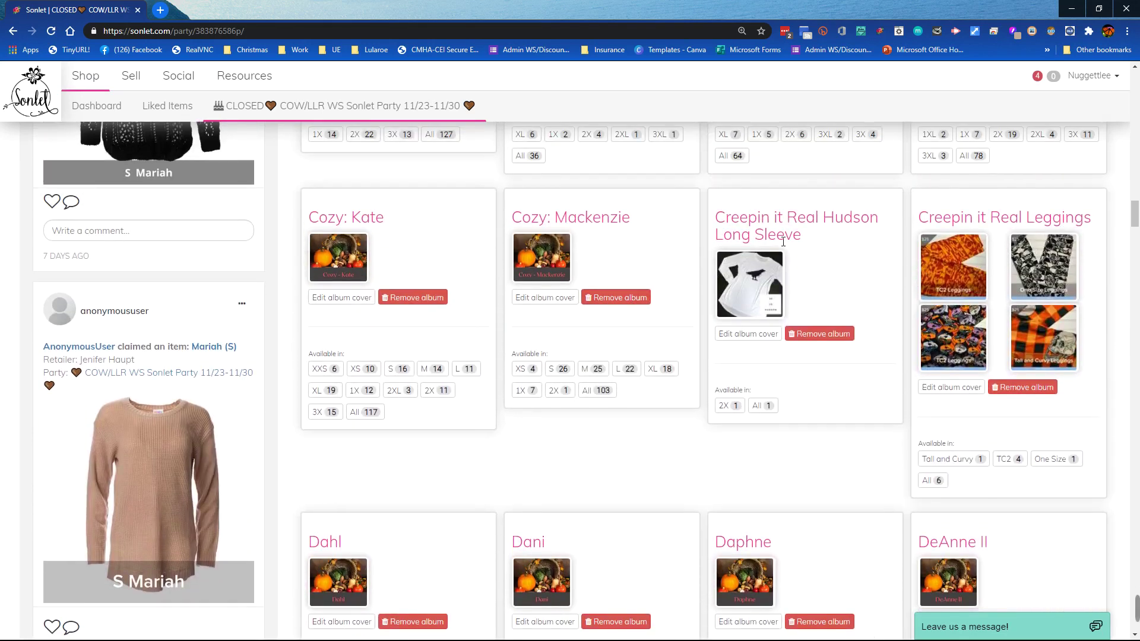
click(820, 334)
click(719, 251)
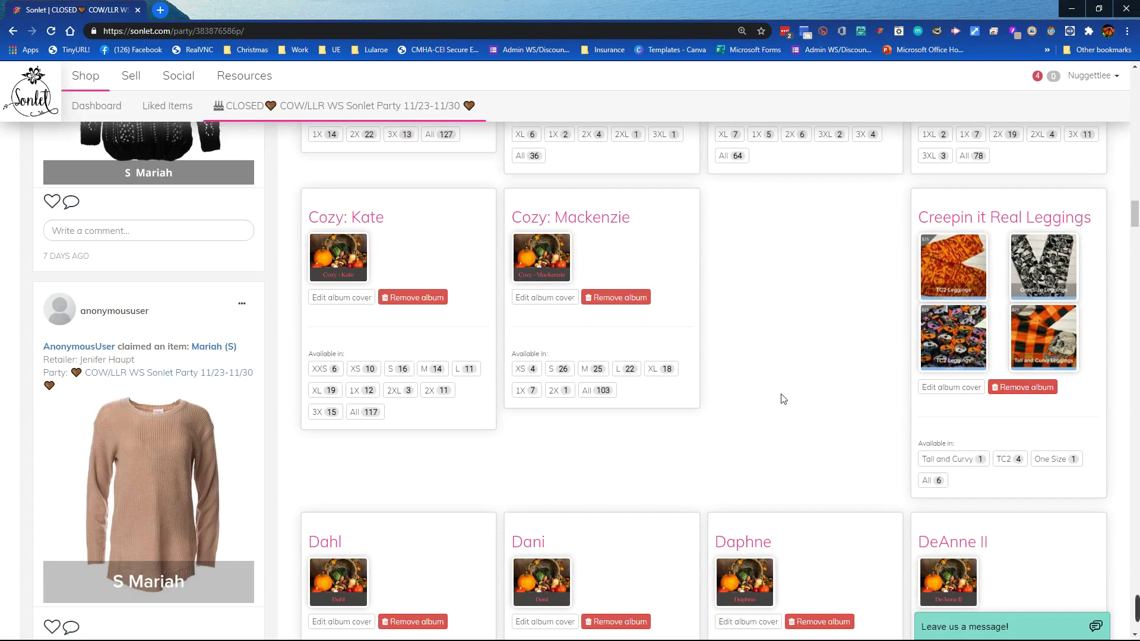
scroll(784, 399, down, 3)
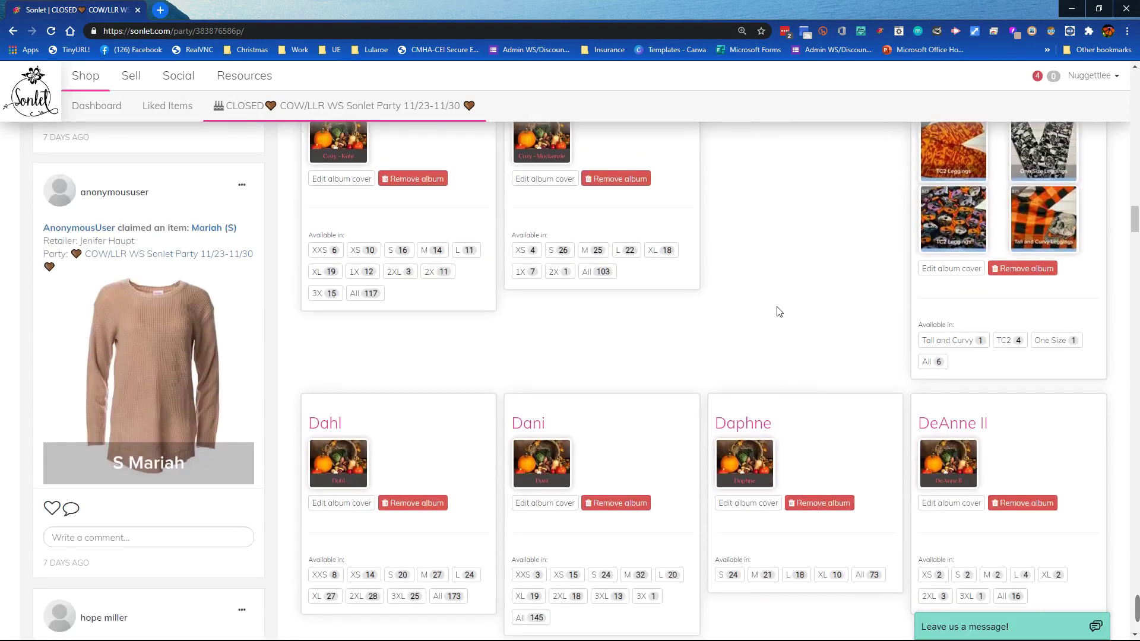
scroll(784, 299, up, 1)
scroll(830, 266, up, 1)
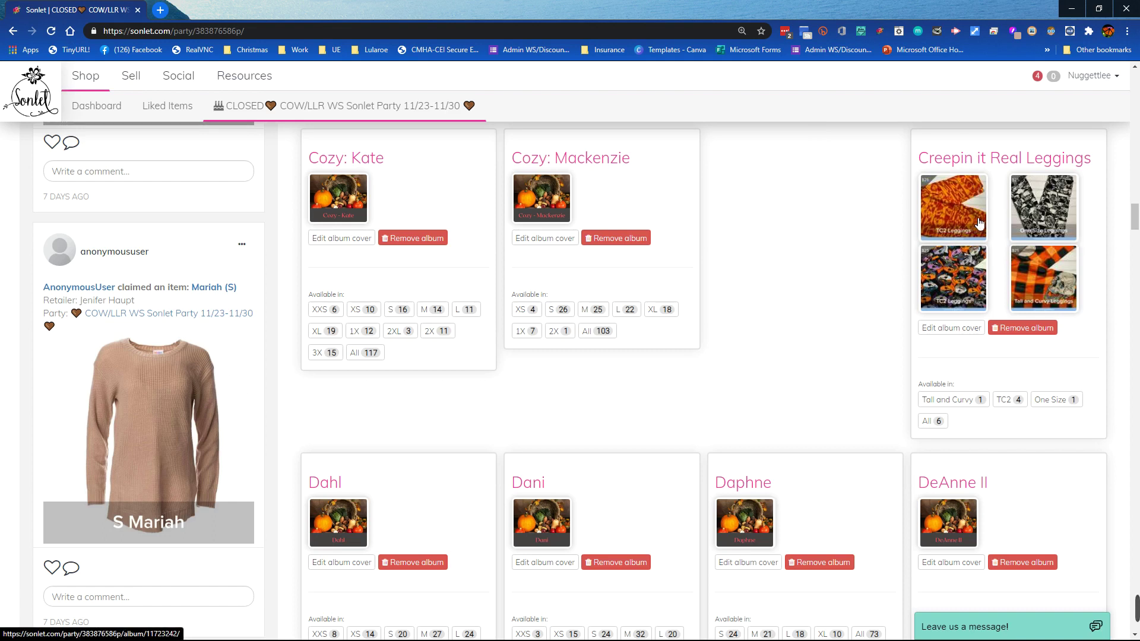
- Remove the Holiday album without a custom cover from the party
scroll(805, 244, down, 15)
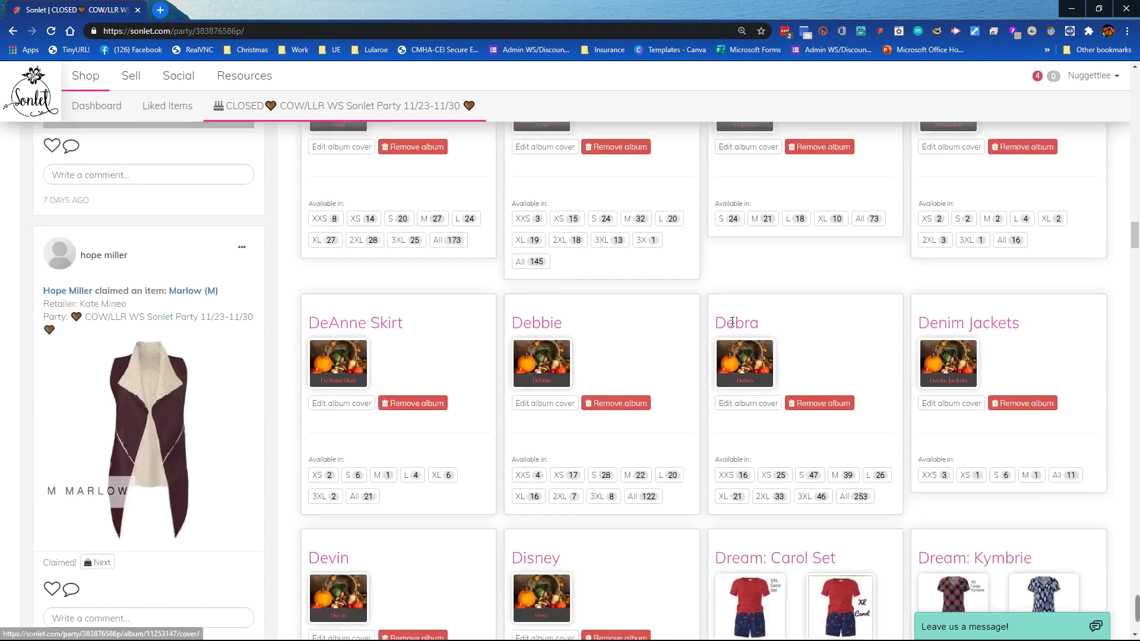
scroll(722, 309, down, 15)
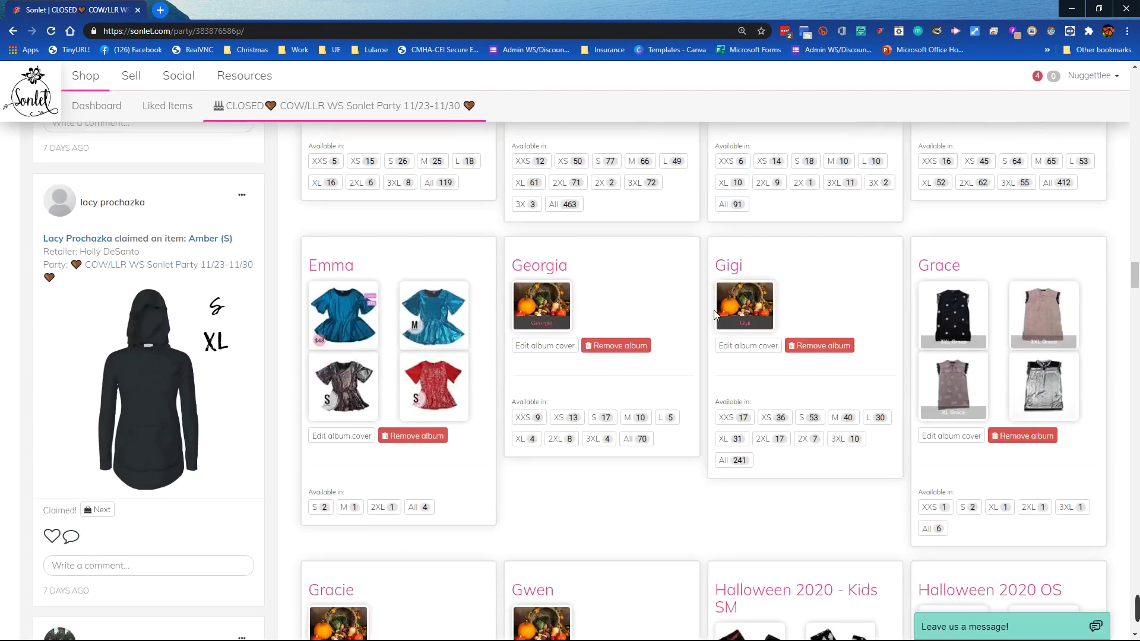
scroll(712, 308, down, 10)
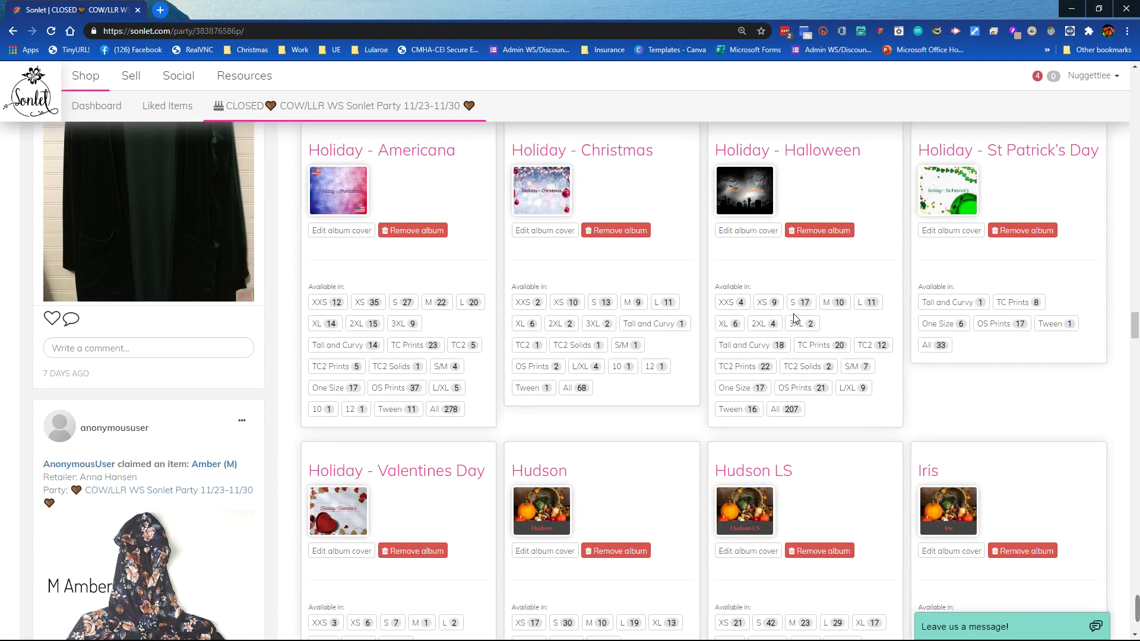
scroll(889, 283, up, 2)
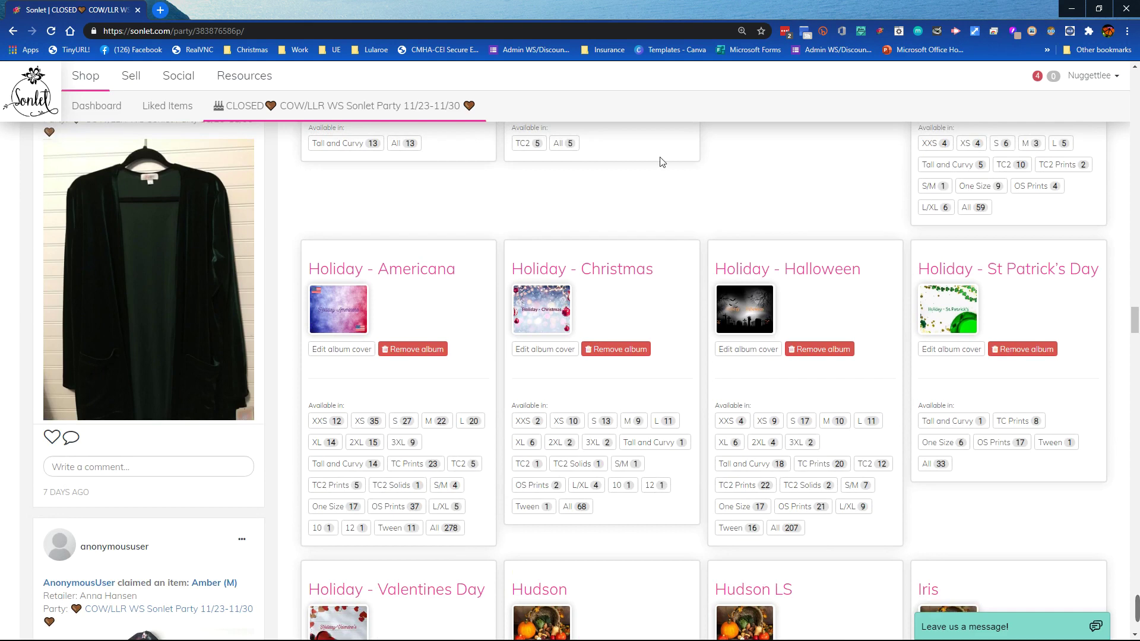
scroll(863, 198, up, 10)
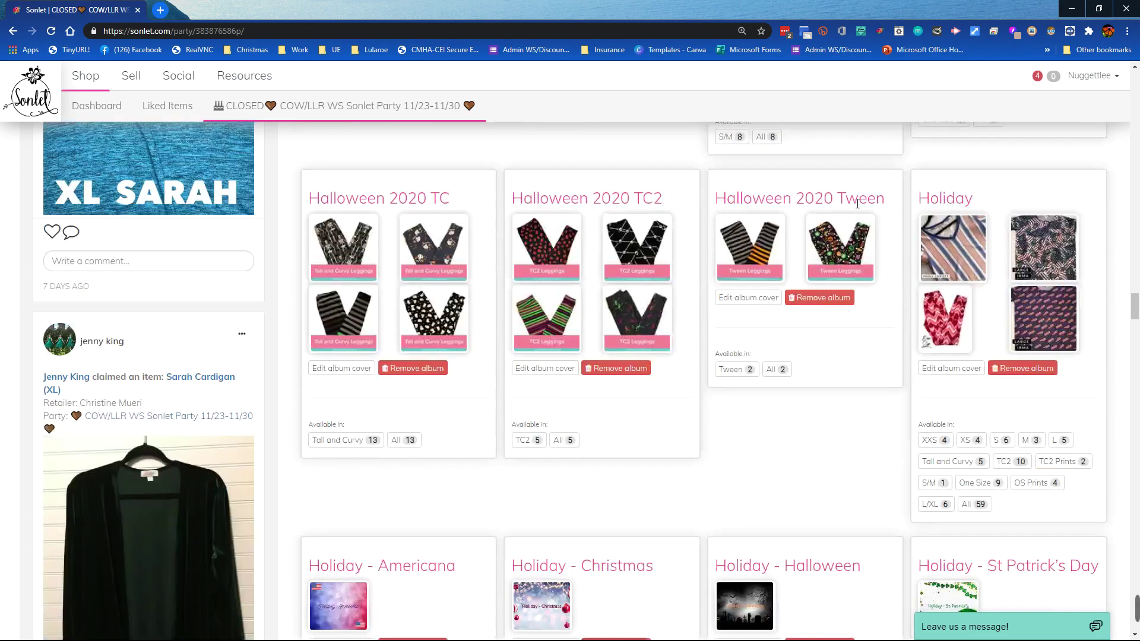
scroll(986, 422, down, 5)
scroll(986, 421, down, 1)
click(1024, 369)
click(718, 245)
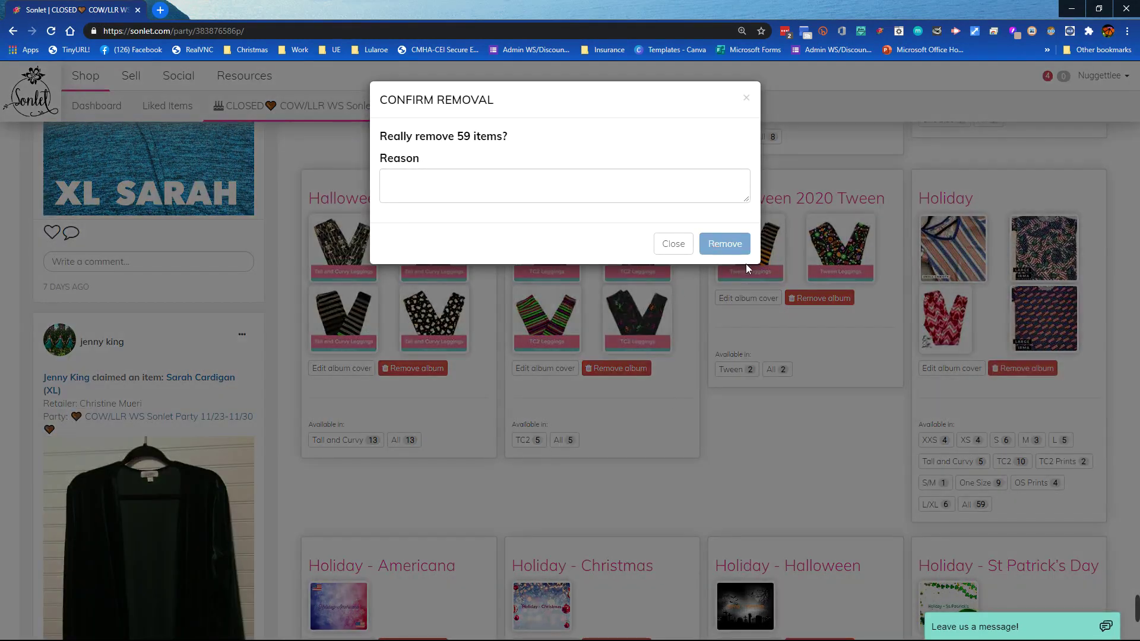
- Remove the stray Jade and Jordan albums from the party, keeping the combined Jade/Jordan album
scroll(695, 481, down, 3)
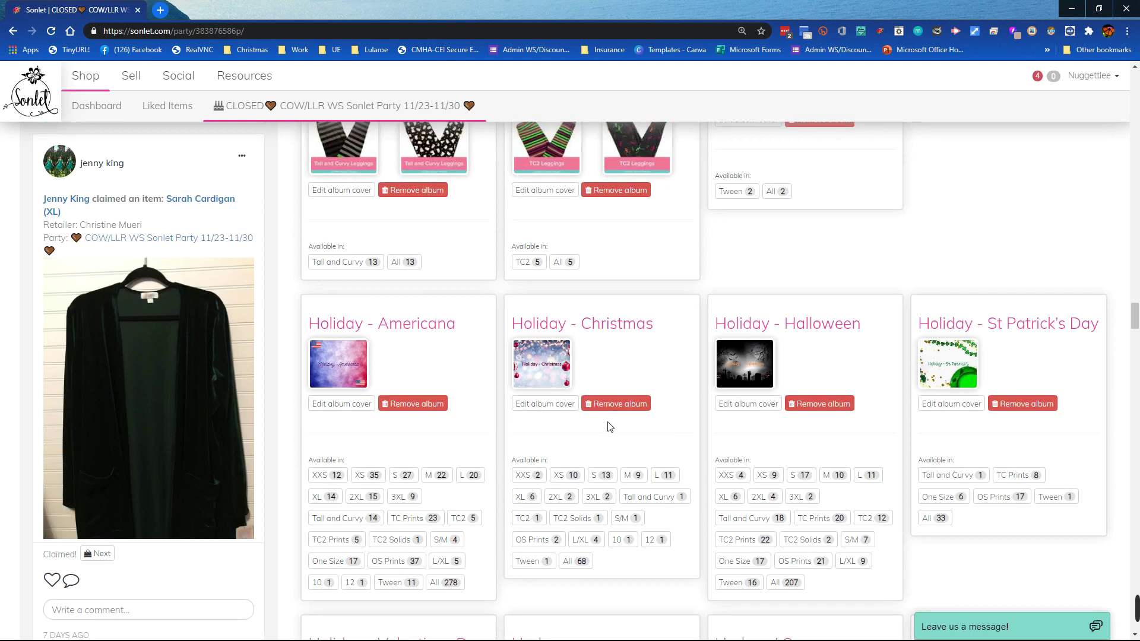
scroll(641, 432, down, 3)
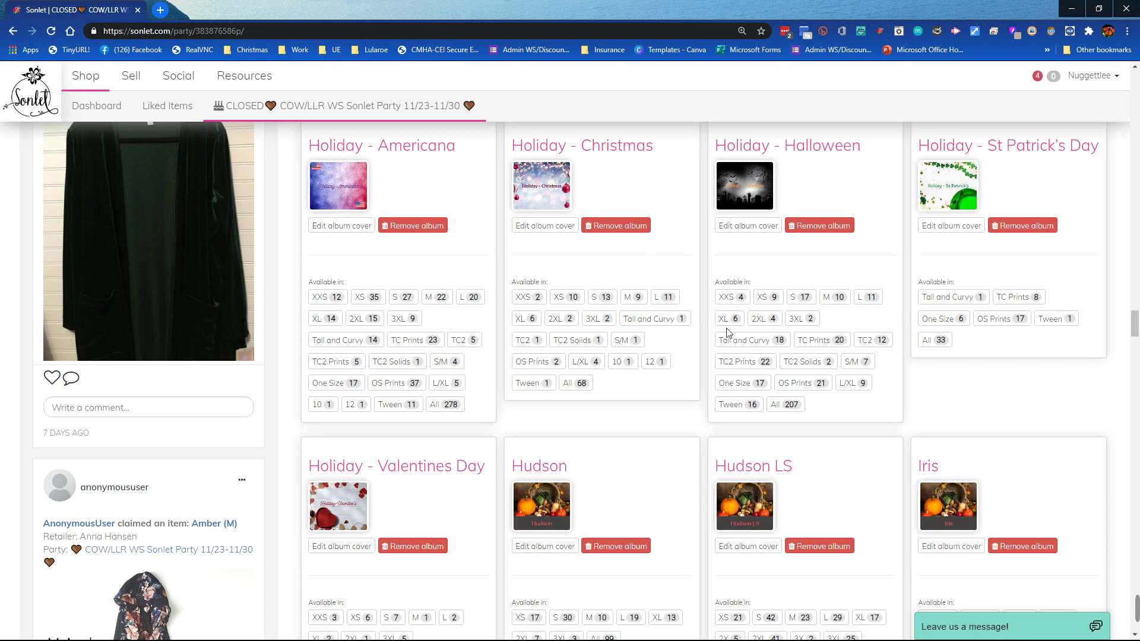
scroll(725, 330, down, 8)
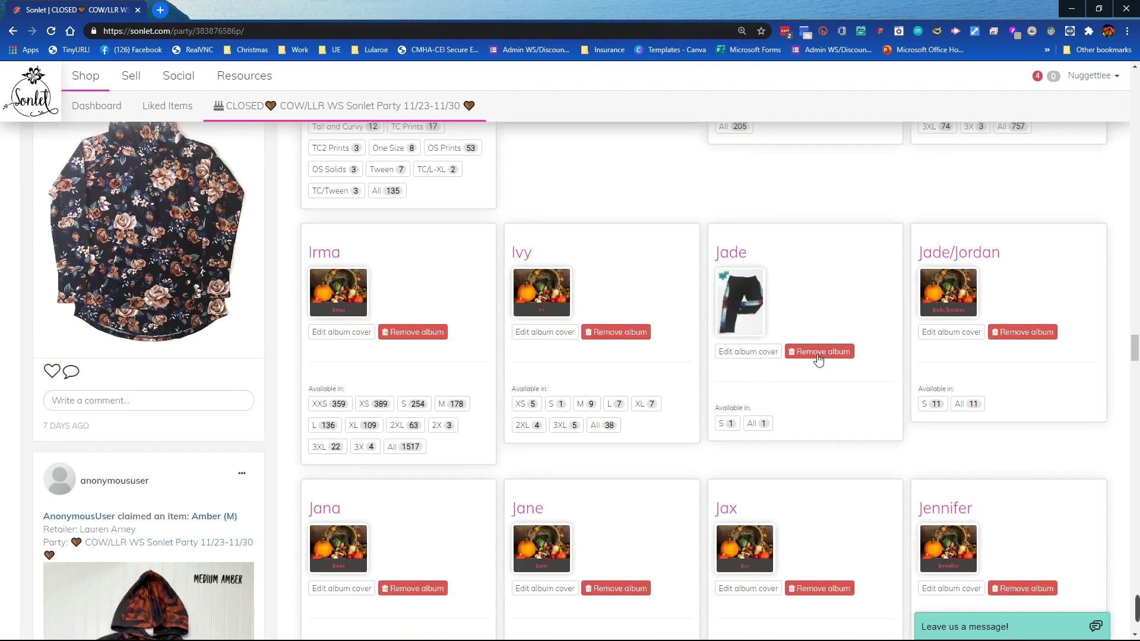
click(821, 352)
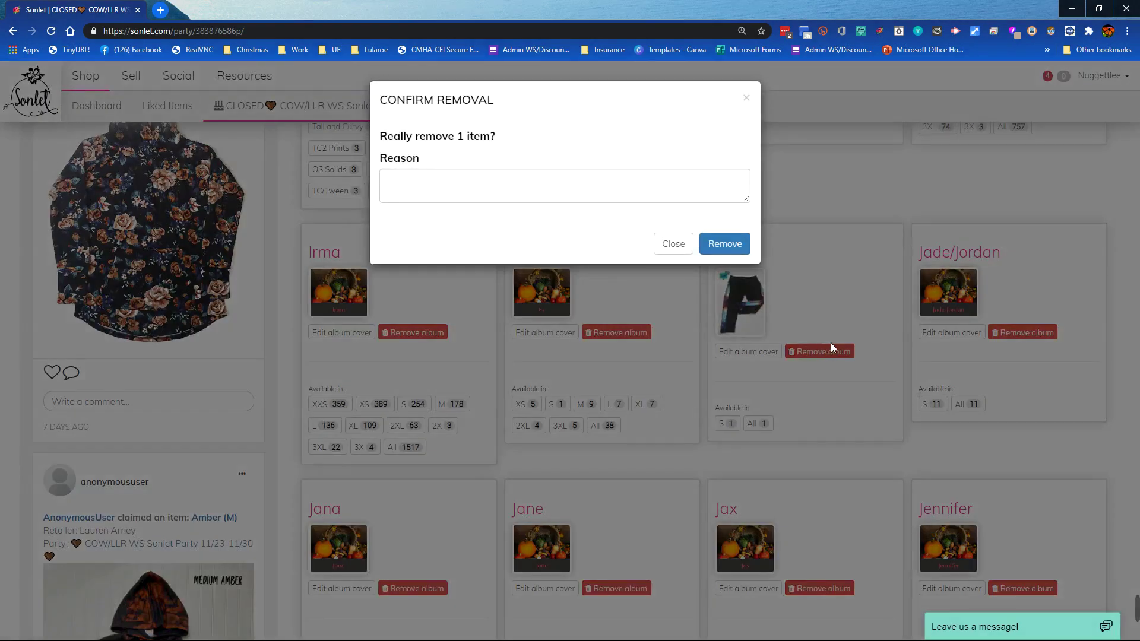
click(735, 245)
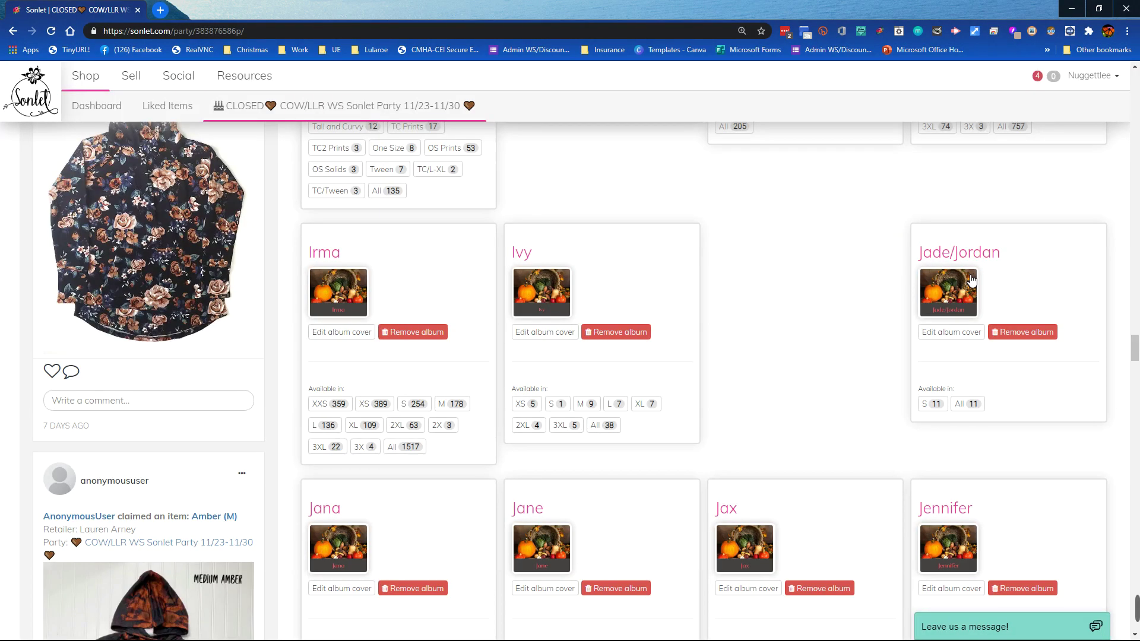
scroll(758, 337, down, 6)
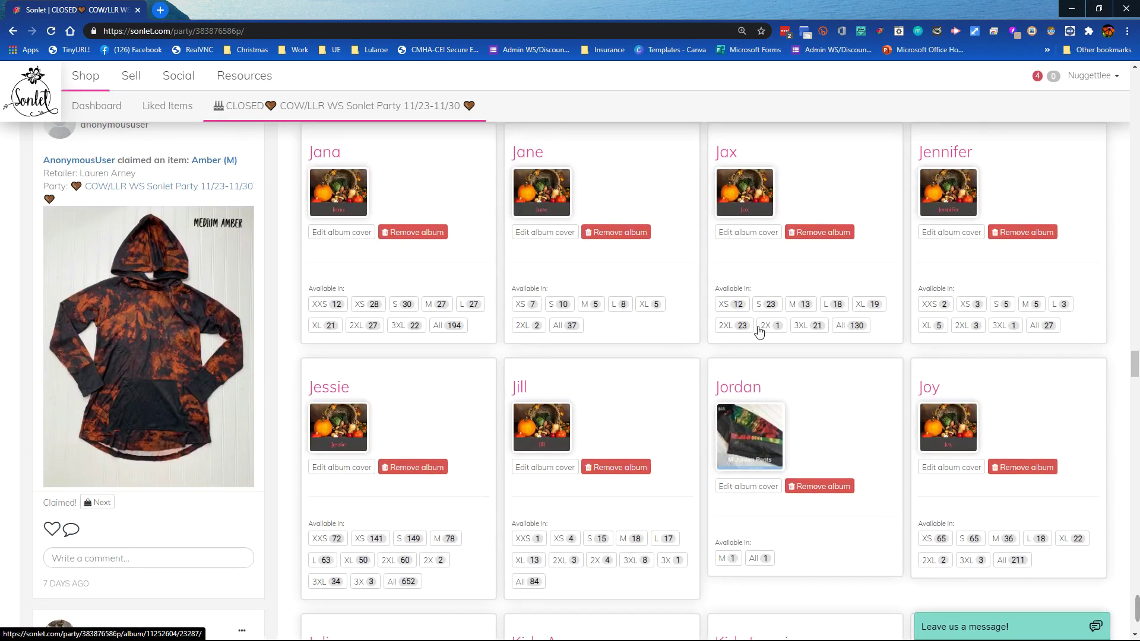
click(813, 484)
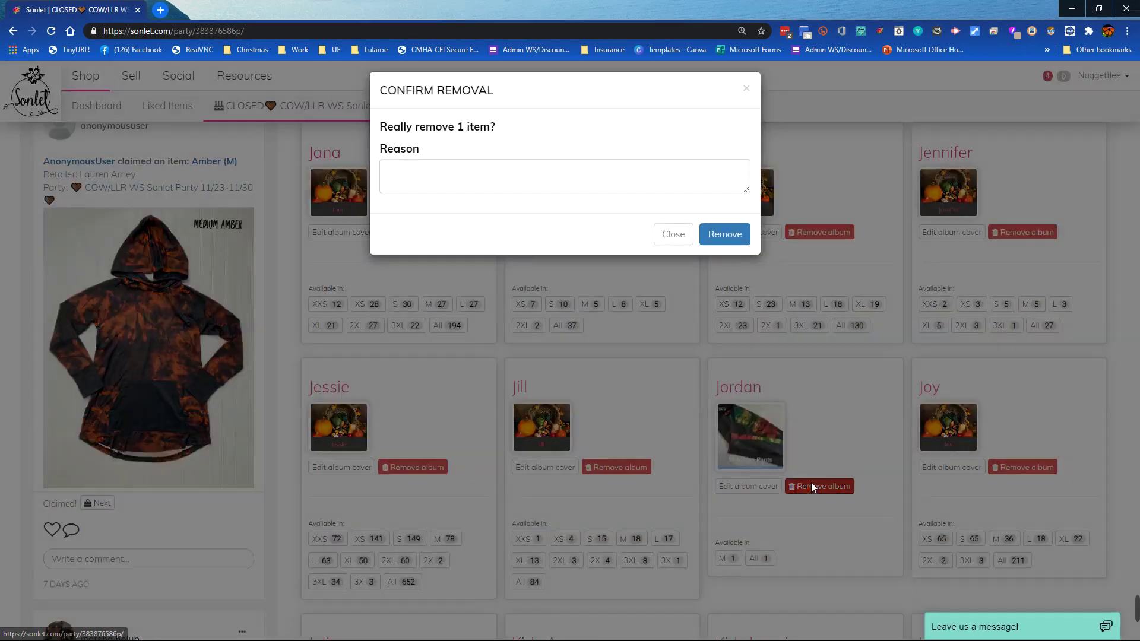
click(724, 245)
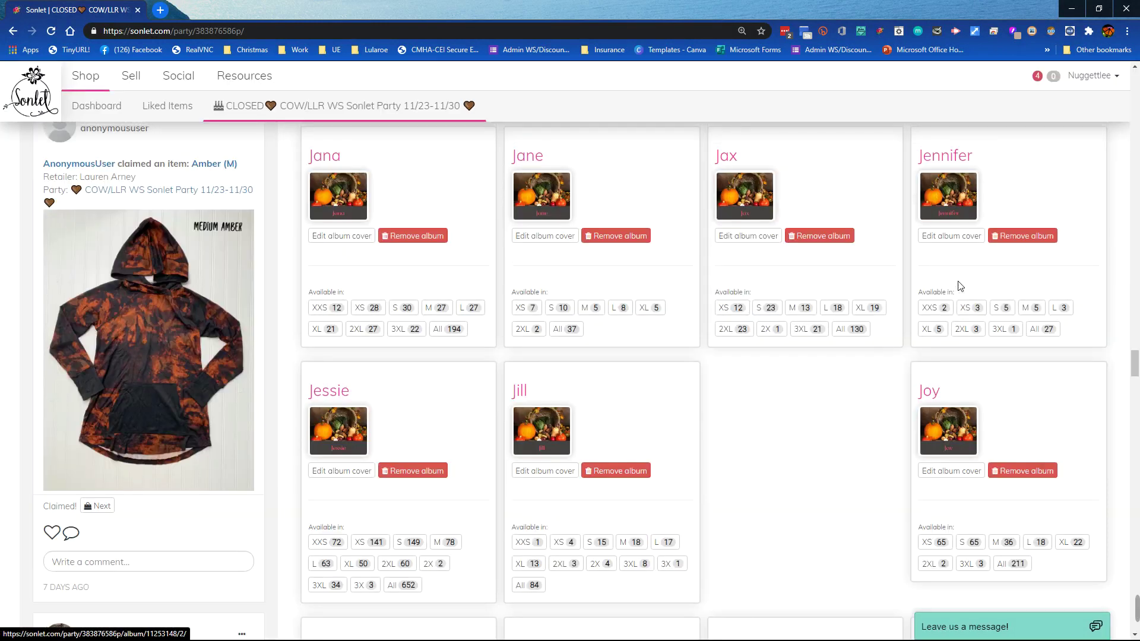
- Remove the LuLaRoe Collection for Disney Carly and LuLaRoe Collection for Disney Classic T albums from the party
scroll(973, 284, up, 5)
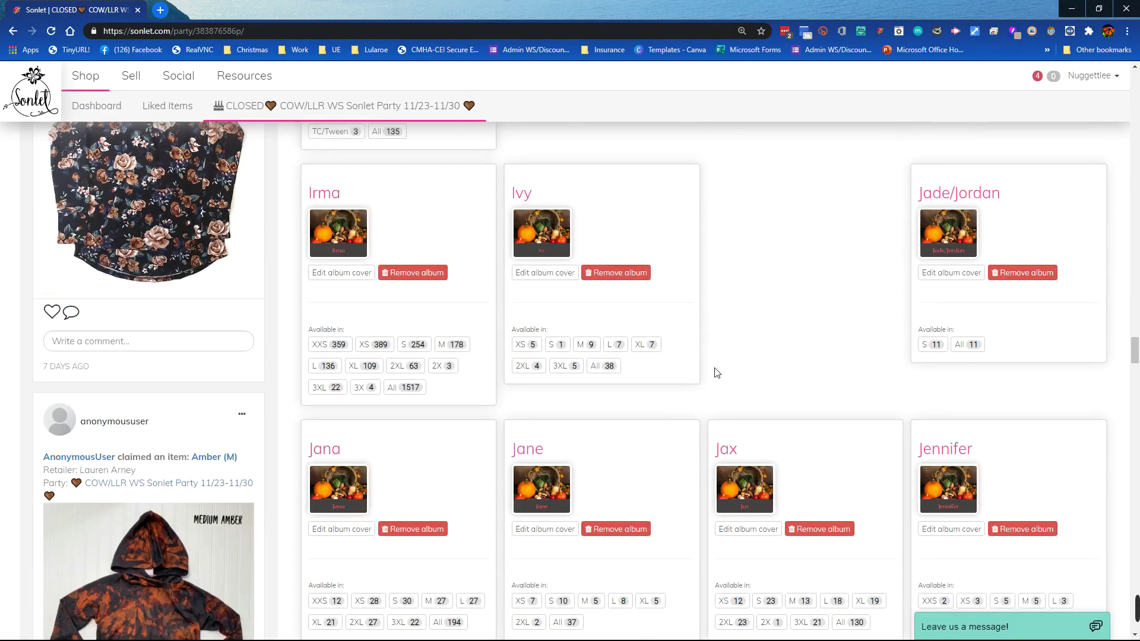
scroll(644, 505, down, 6)
scroll(644, 505, down, 10)
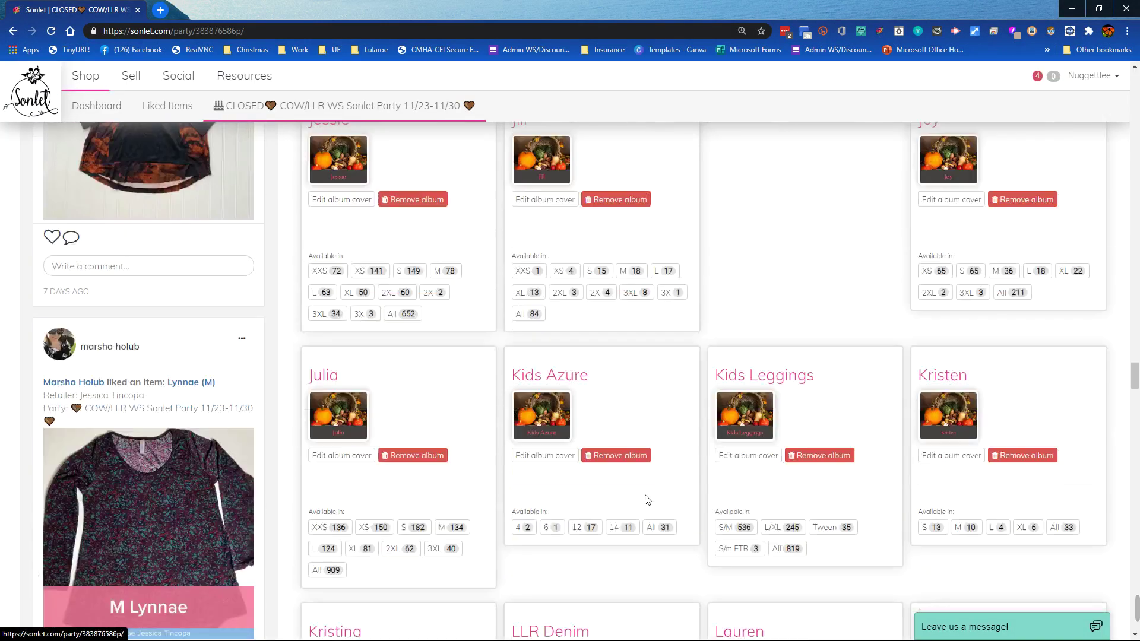
scroll(647, 492, down, 3)
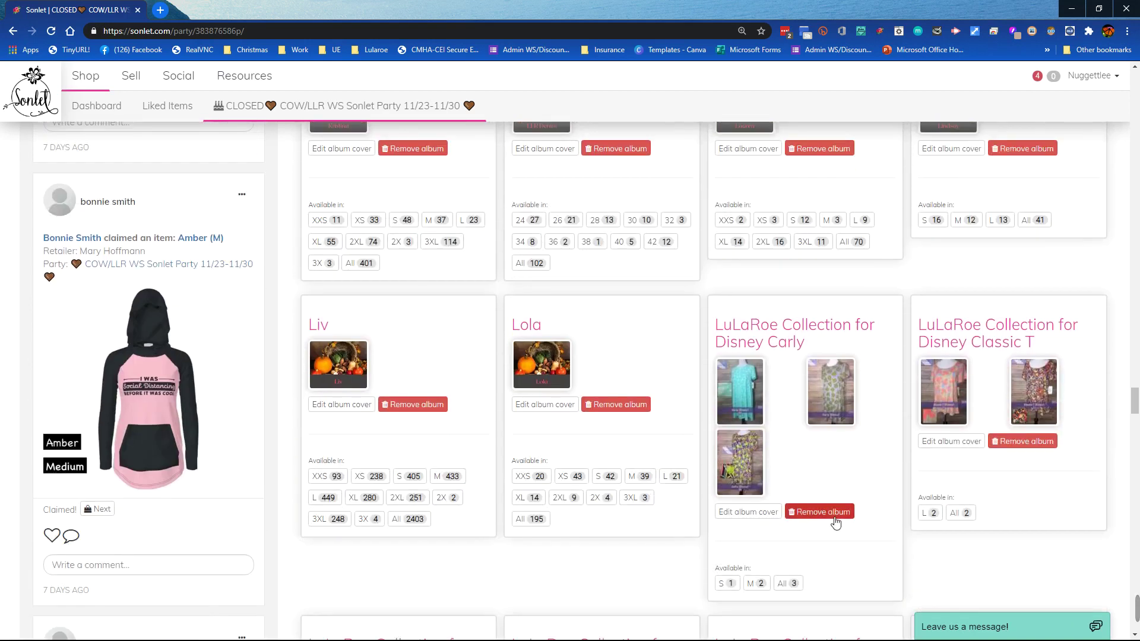
click(837, 517)
click(725, 244)
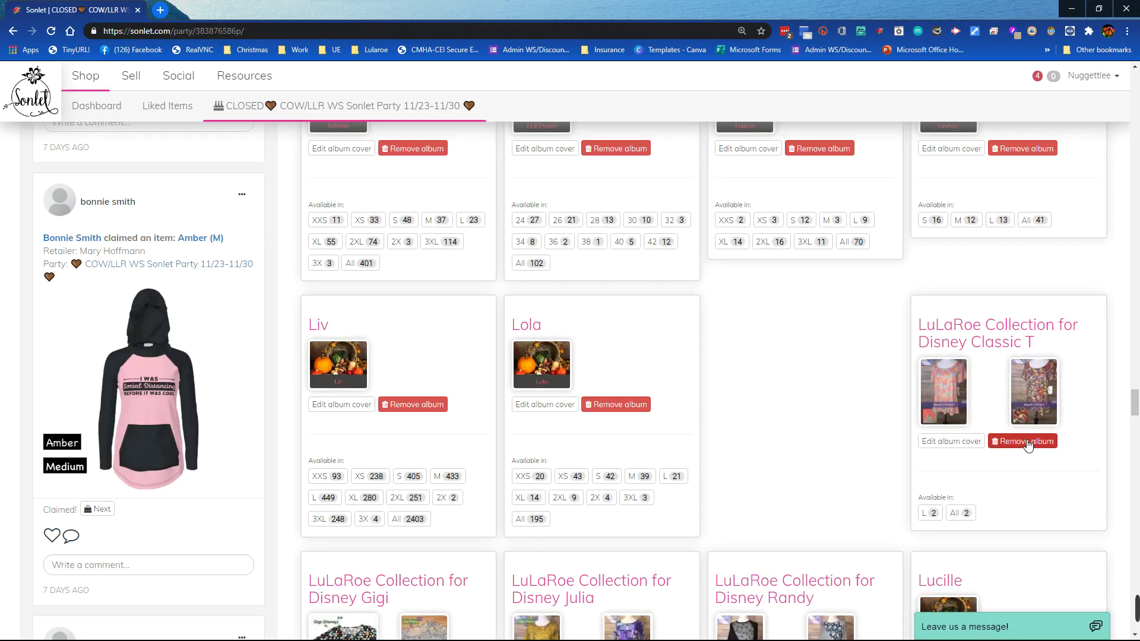
click(1022, 441)
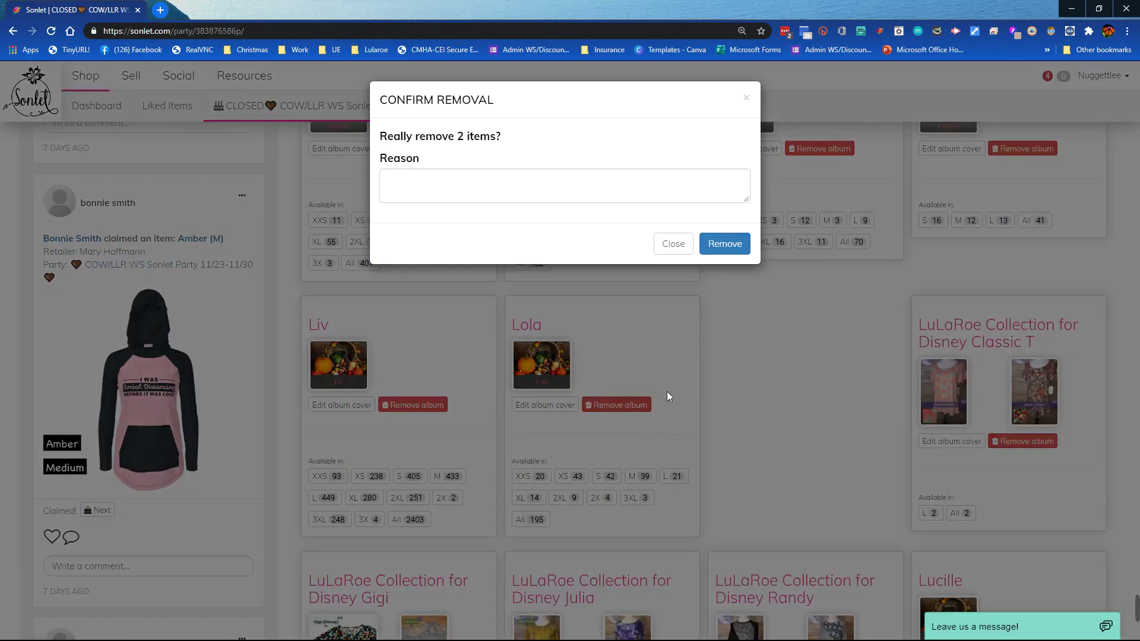
click(729, 243)
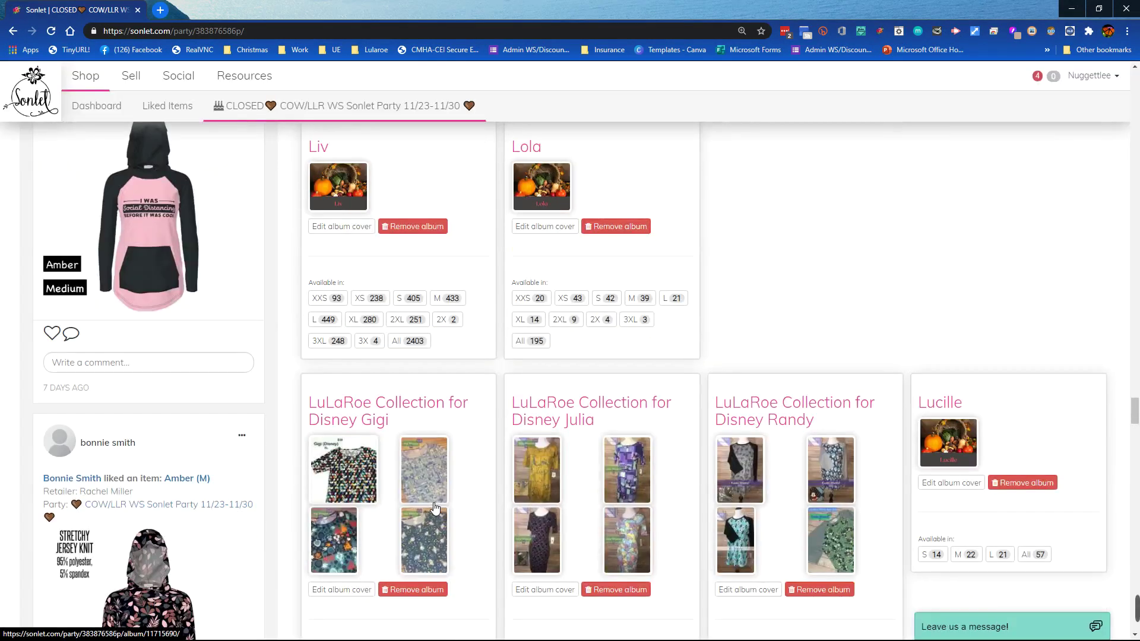
- Remove the LuLaRoe Collection for Disney Gigi, Disney Julia and Disney Randy albums from the party
click(430, 590)
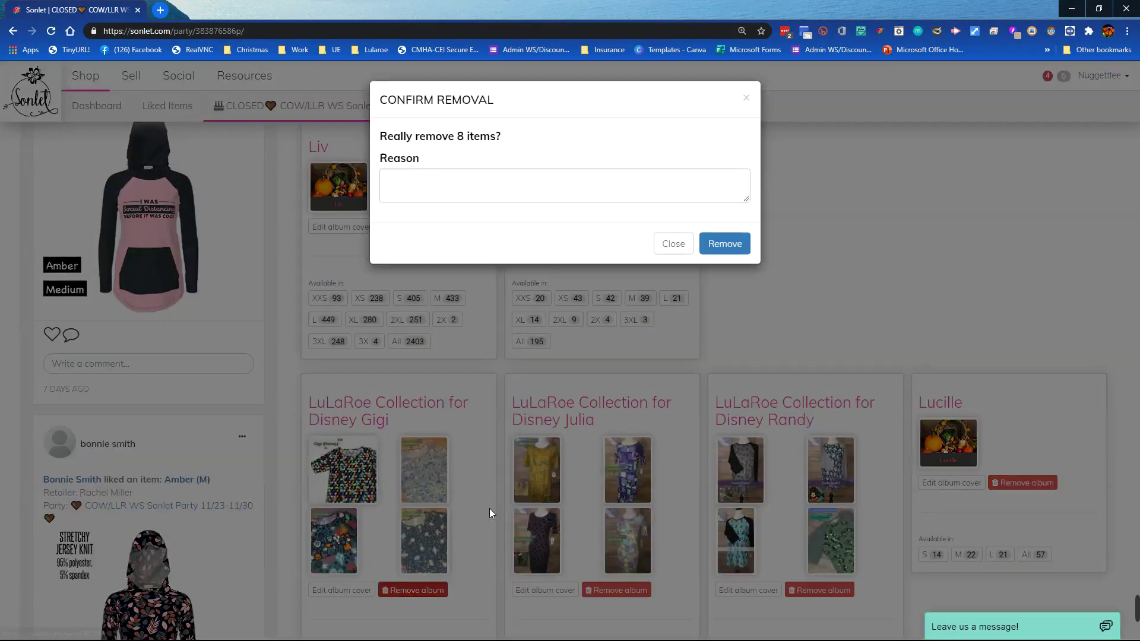
click(723, 246)
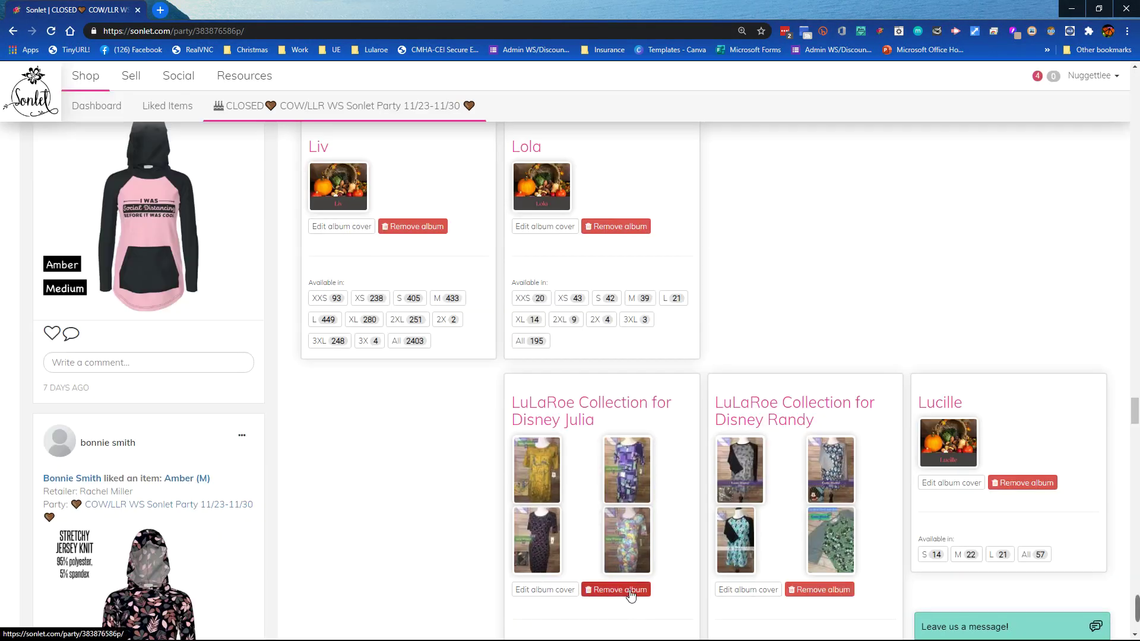
click(623, 590)
click(749, 252)
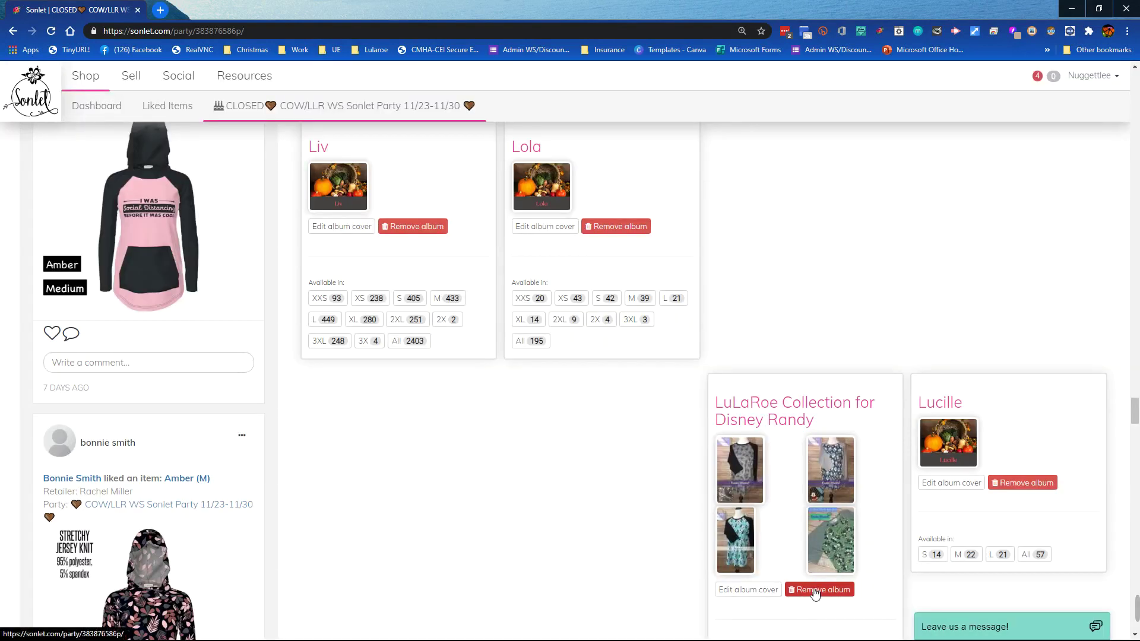
click(818, 589)
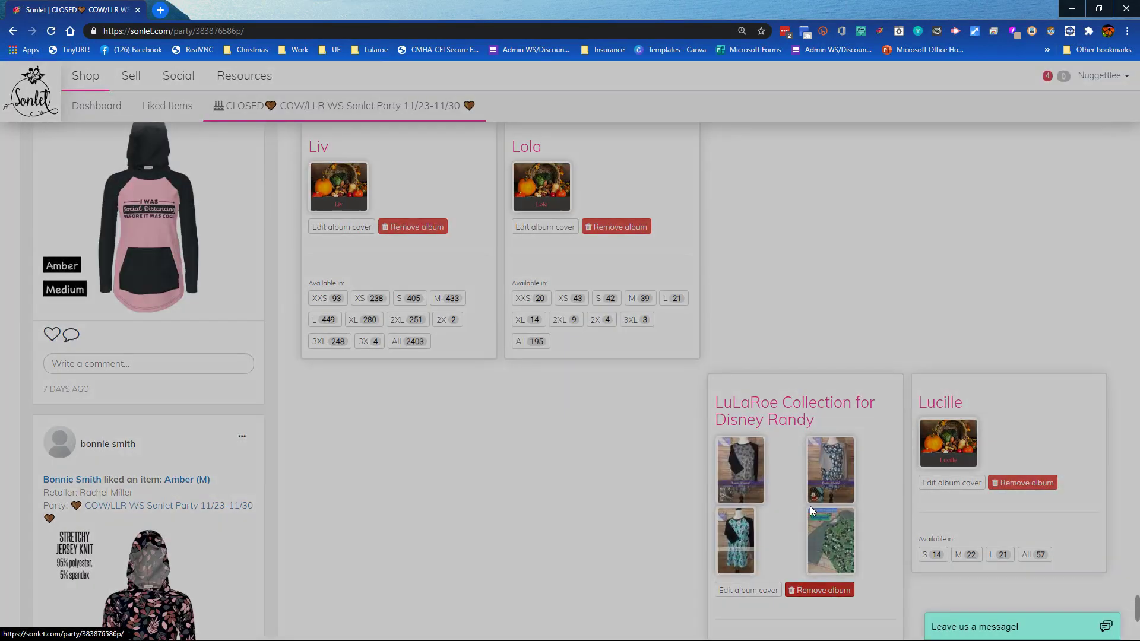
click(726, 244)
- Look back over the remaining party albums, including the Disney album's sizes, and review the party announcement with its loading rules
scroll(771, 258, up, 20)
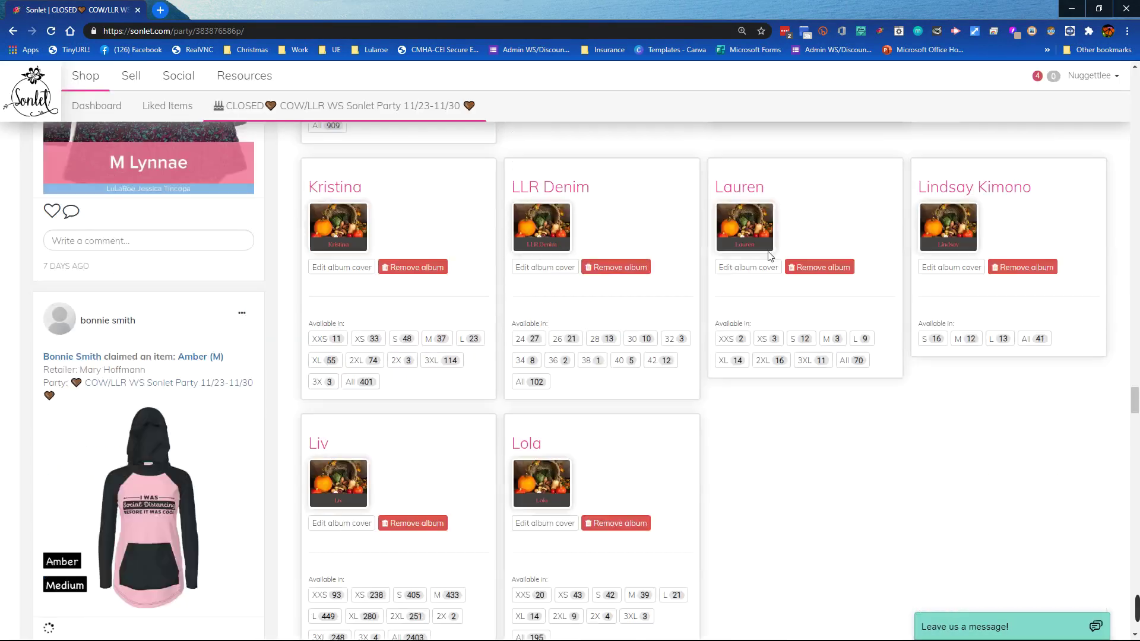
scroll(770, 260, up, 15)
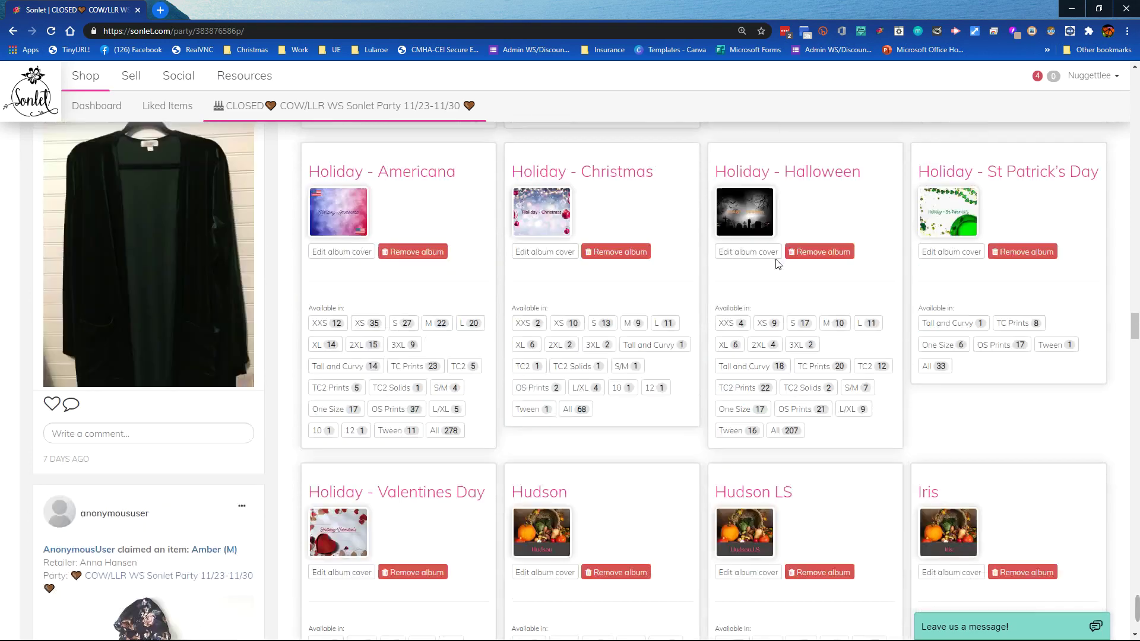
scroll(781, 269, up, 15)
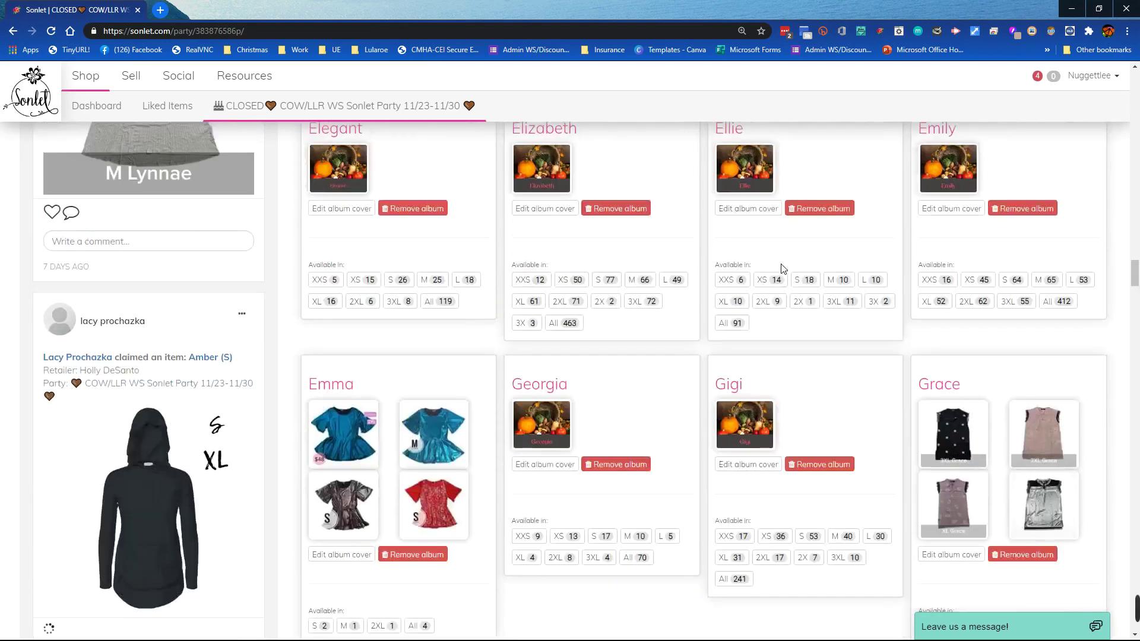
scroll(781, 269, up, 4)
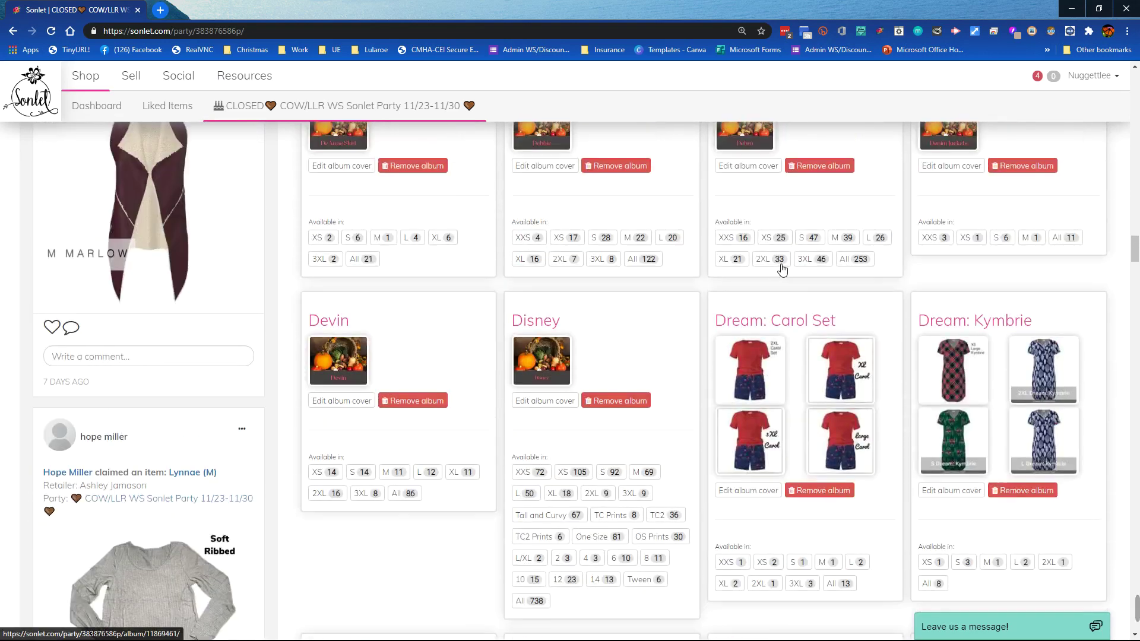
scroll(604, 394, down, 4)
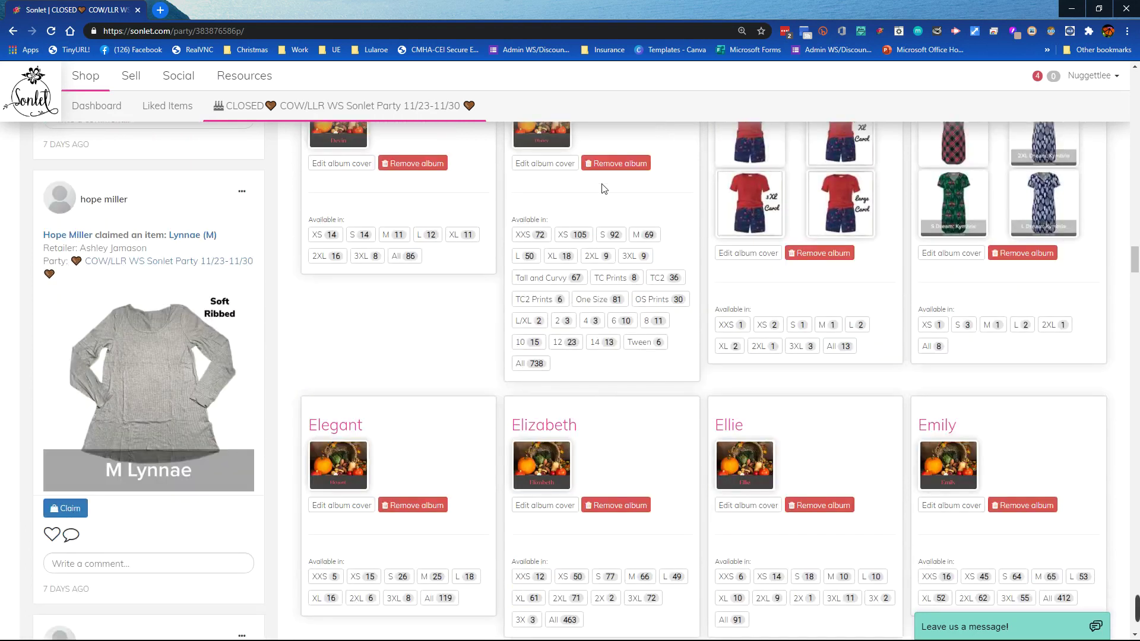
scroll(605, 220, up, 2)
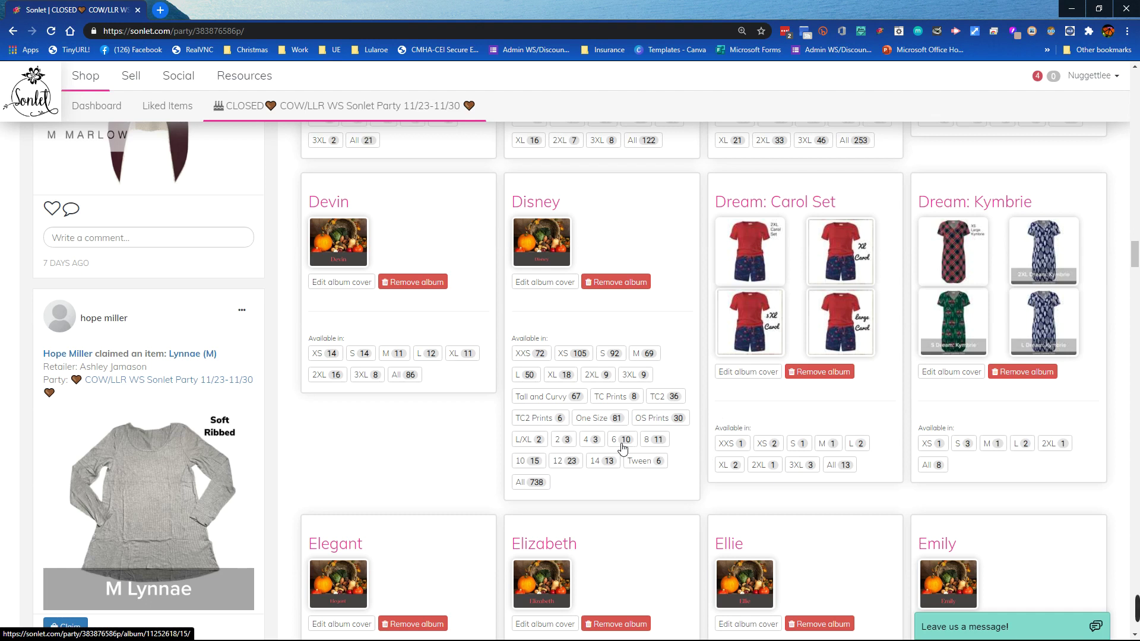
scroll(356, 386, up, 15)
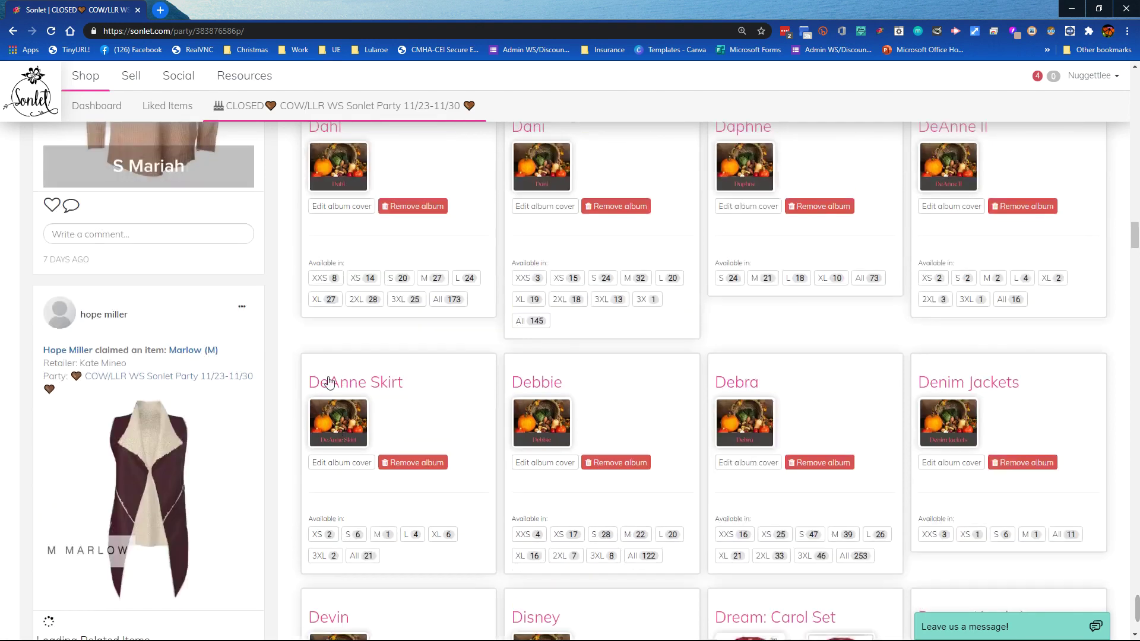
scroll(380, 305, up, 20)
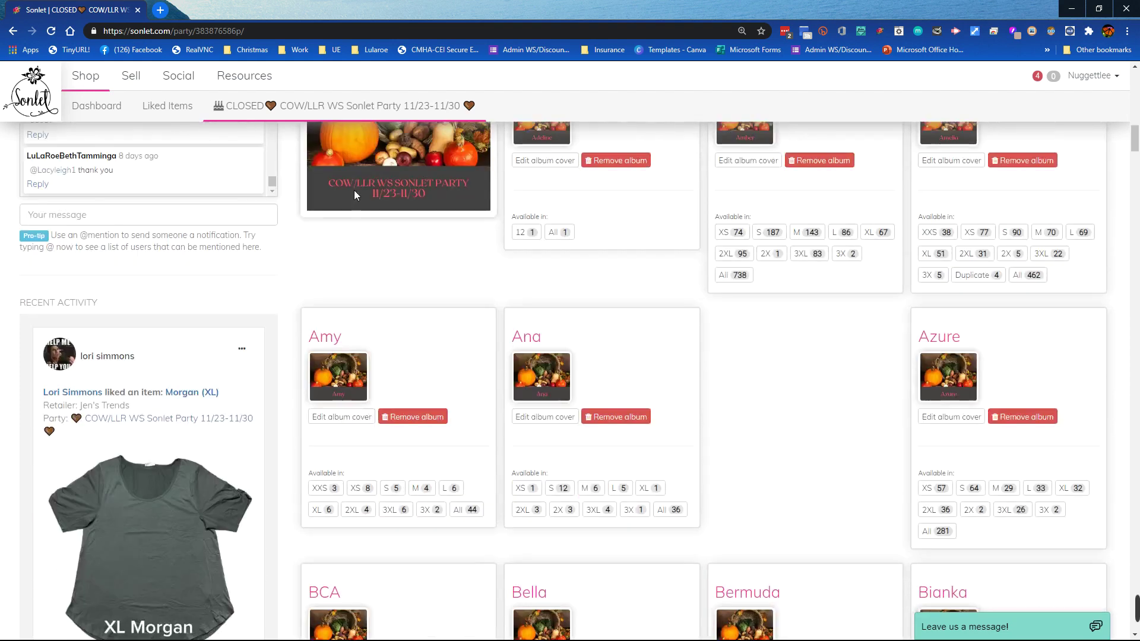
scroll(354, 195, up, 3)
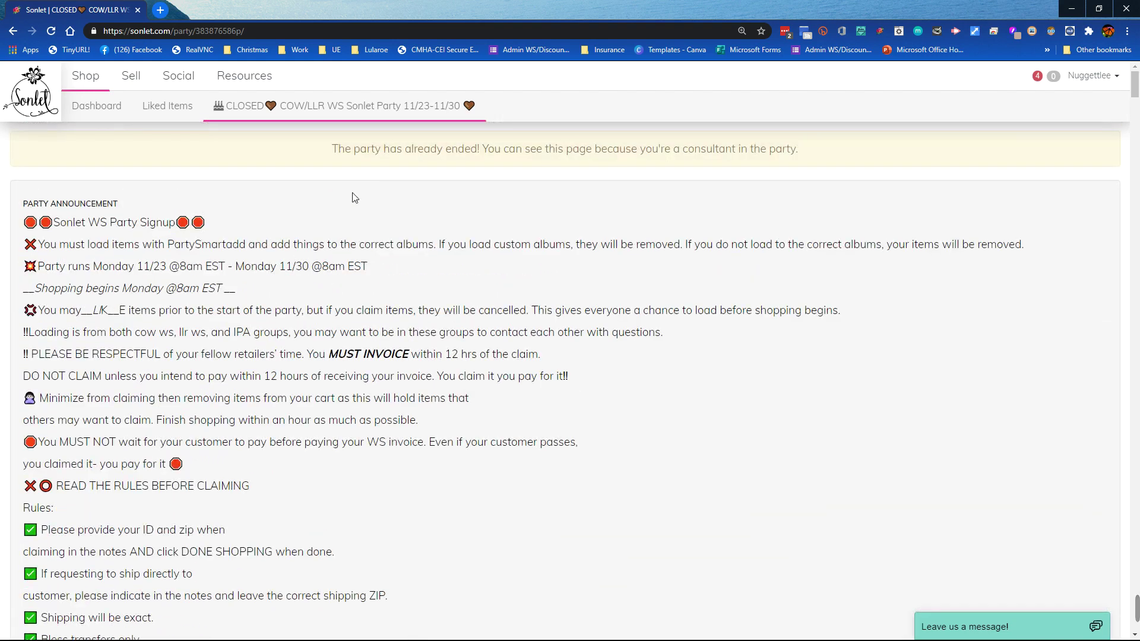
scroll(332, 267, down, 9)
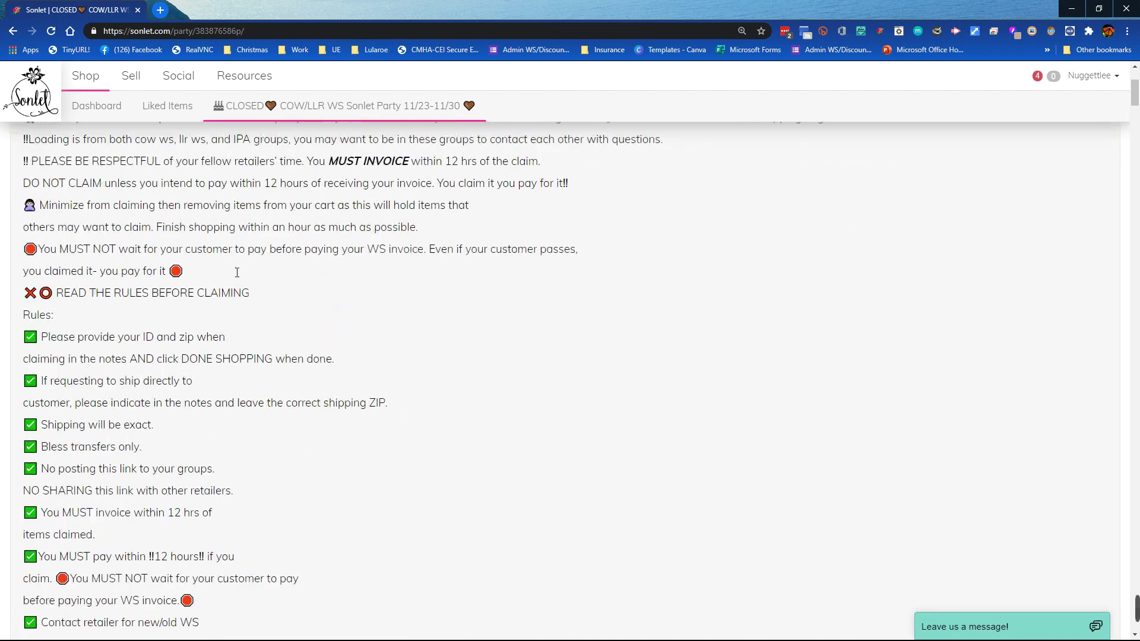
scroll(232, 272, down, 15)
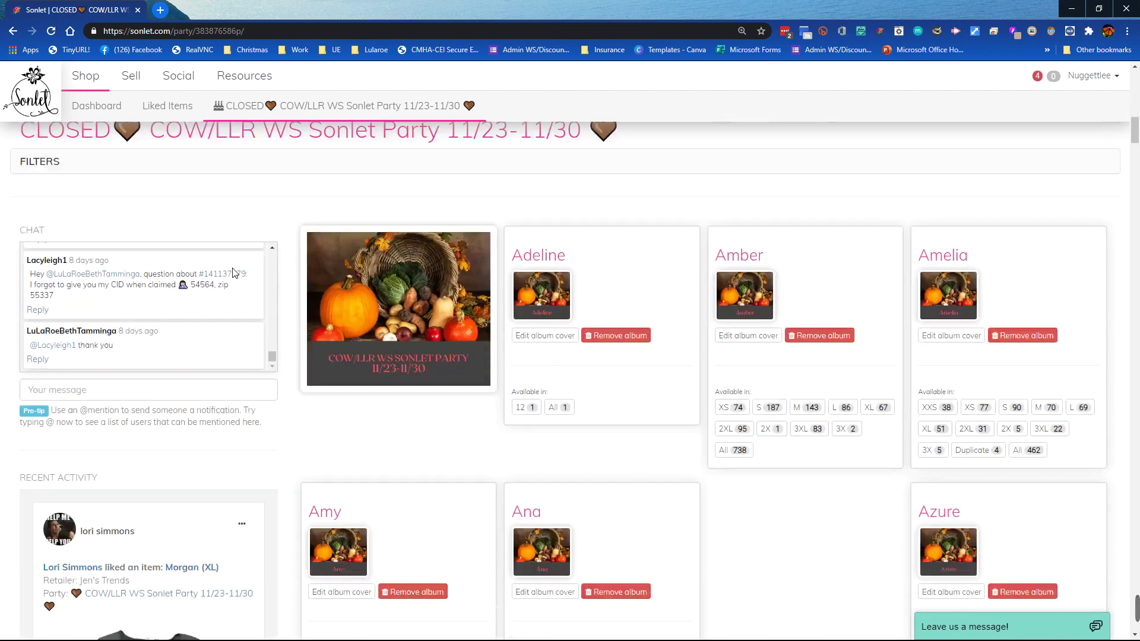
- Review the closed party's album list from Adeline through the Denim Jackets album, then return to the party announcement
scroll(233, 272, down, 20)
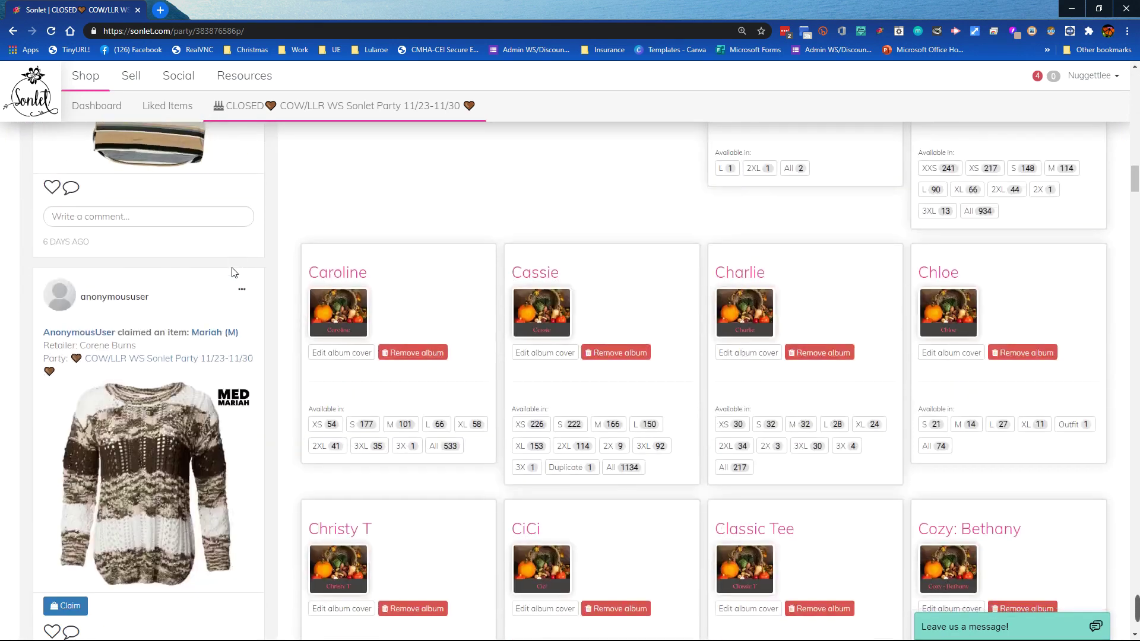
scroll(235, 273, down, 9)
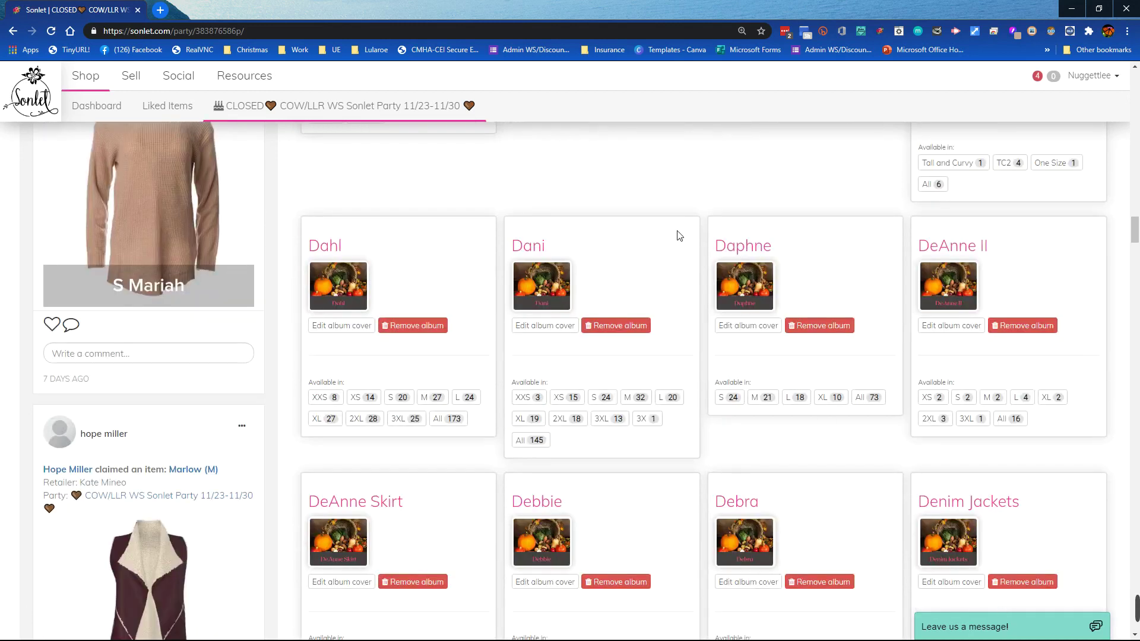
scroll(402, 213, up, 12)
scroll(391, 210, up, 10)
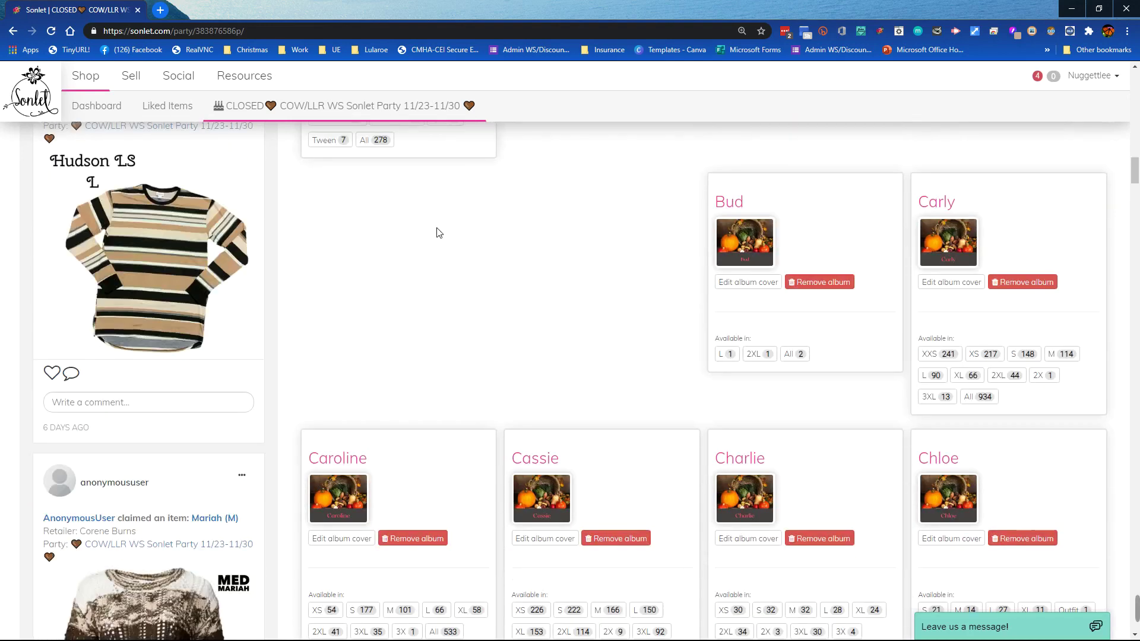
scroll(514, 231, up, 15)
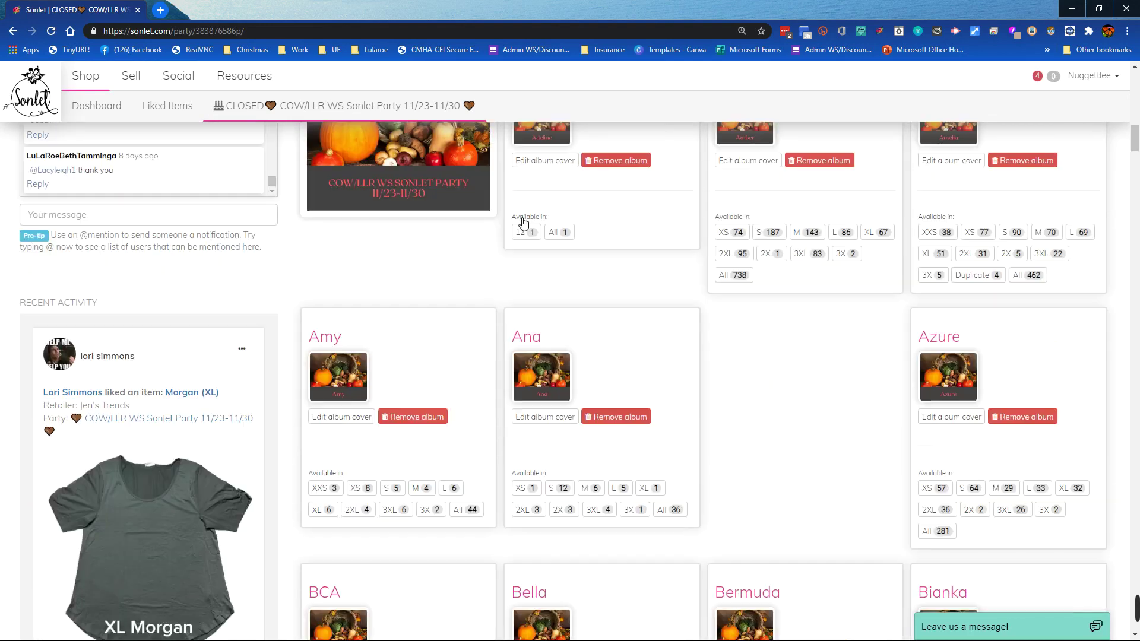
scroll(523, 223, down, 1)
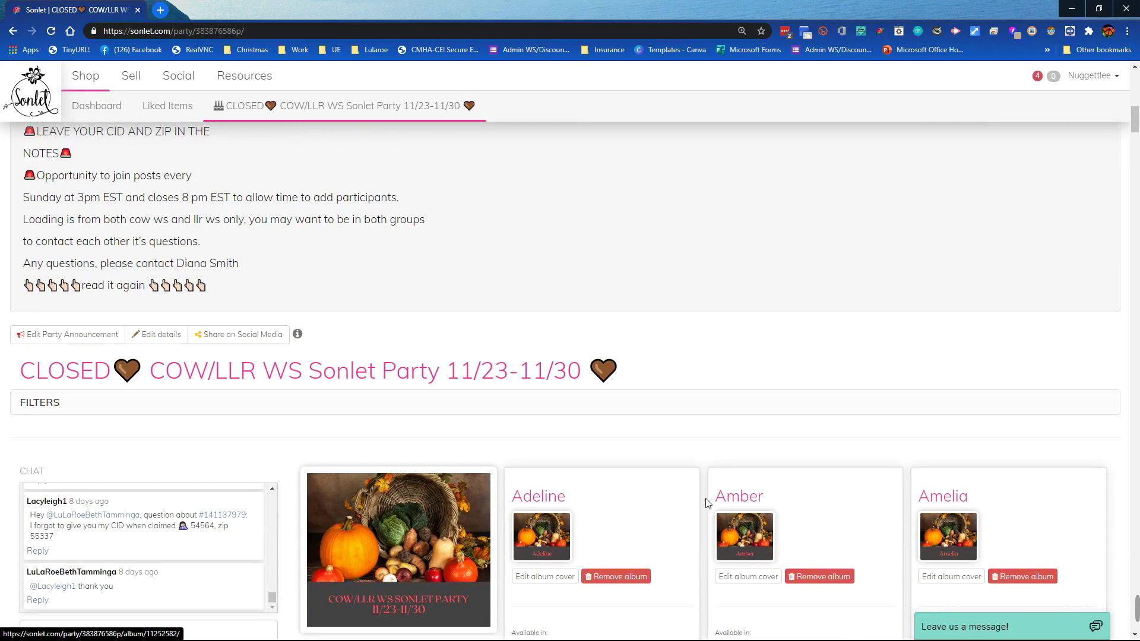
scroll(821, 535, down, 1)
scroll(820, 533, down, 4)
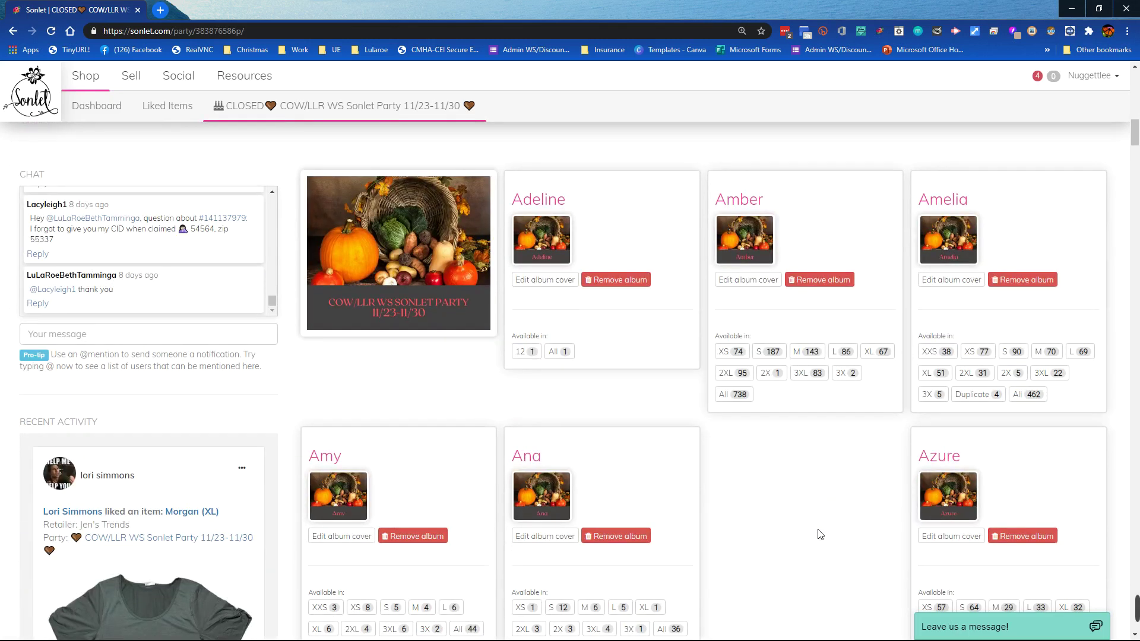
scroll(820, 533, up, 19)
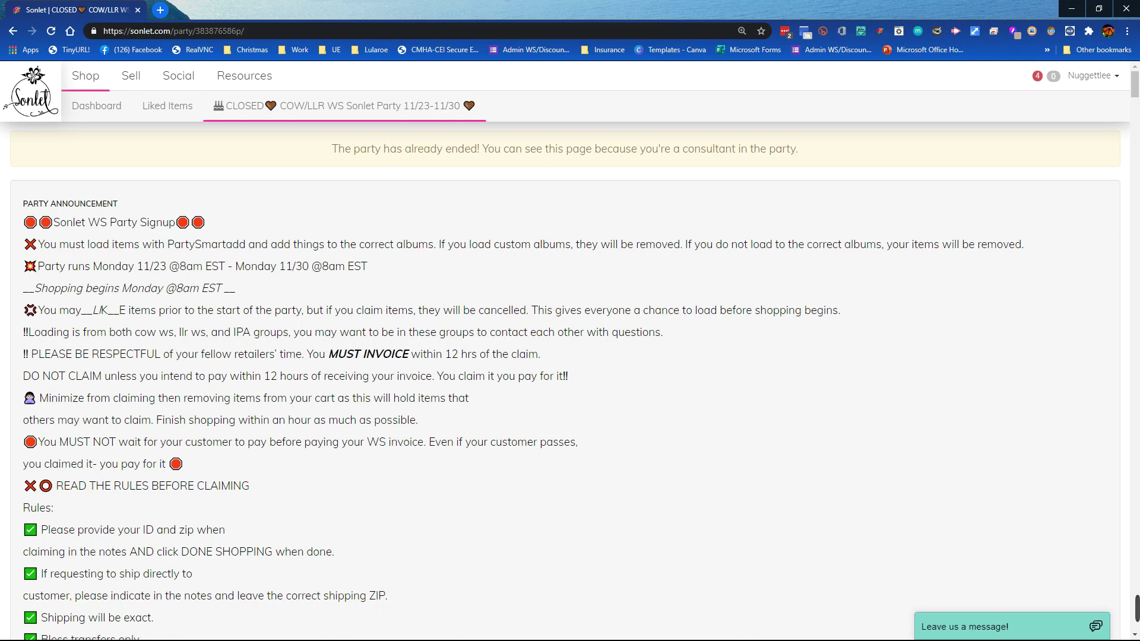
- Minimize the two browser windows and the OneNote window, and launch ApowerREC from the desktop
click(1072, 9)
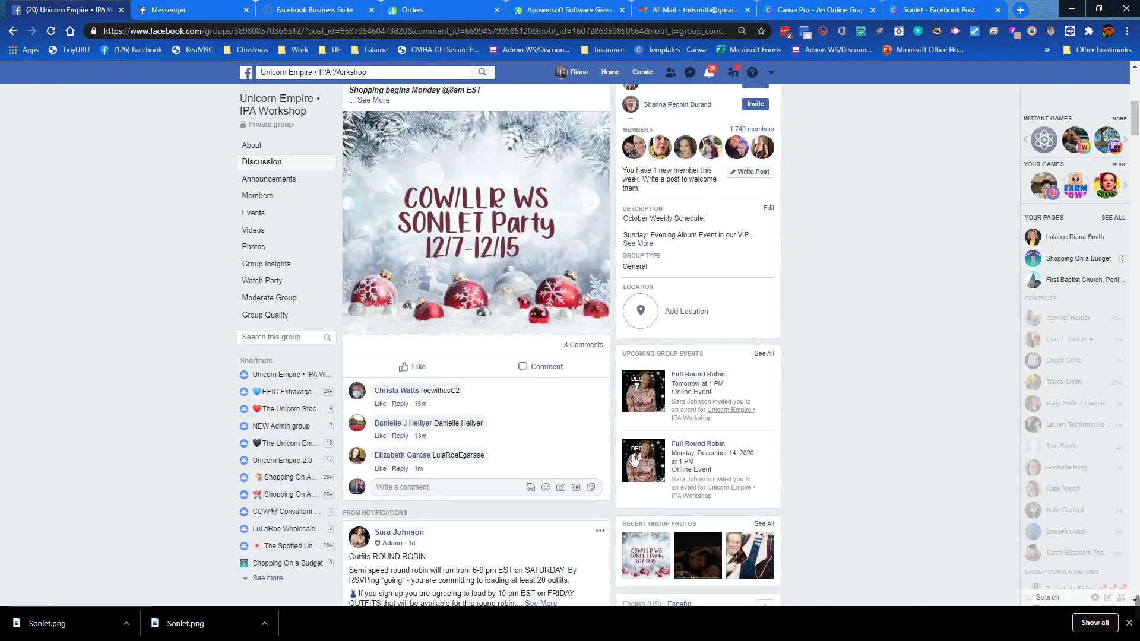
click(1062, 10)
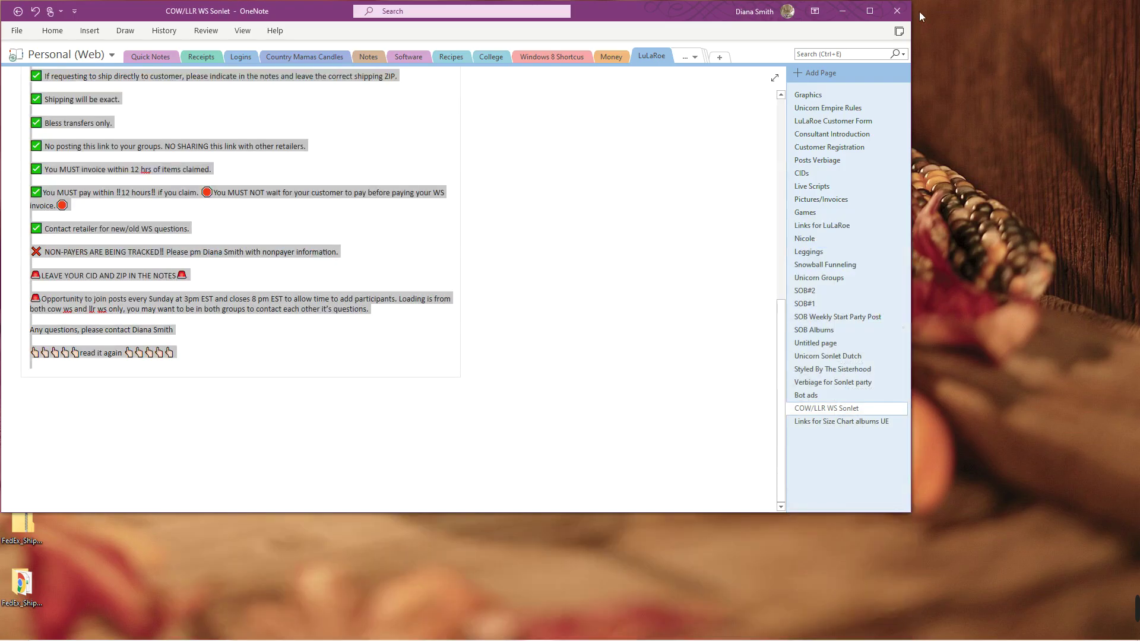
click(842, 12)
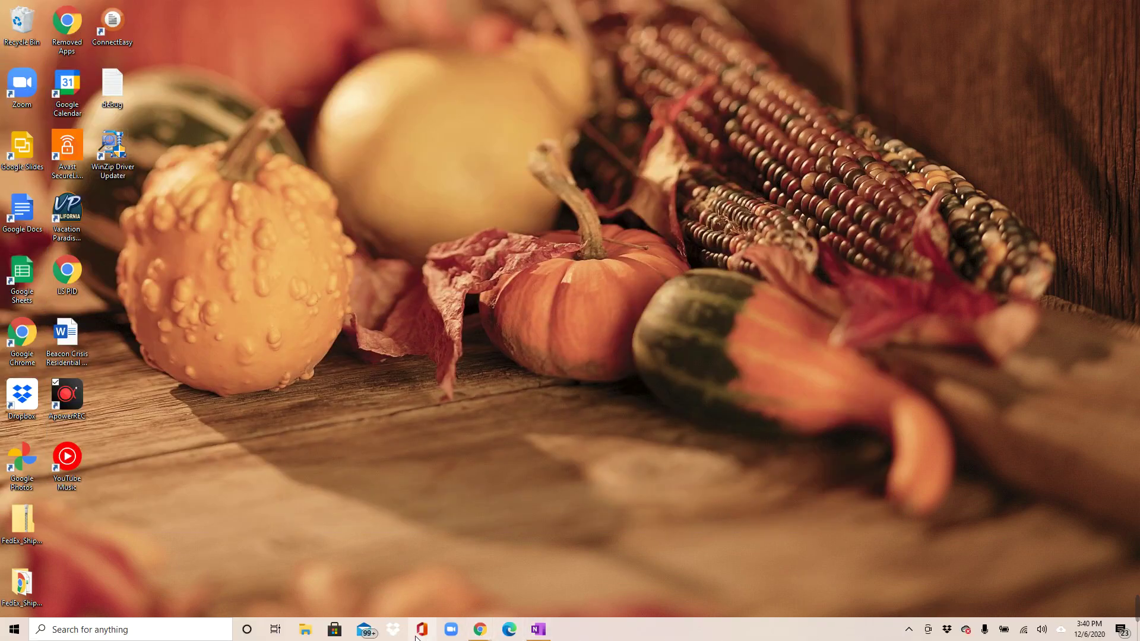
double_click(67, 401)
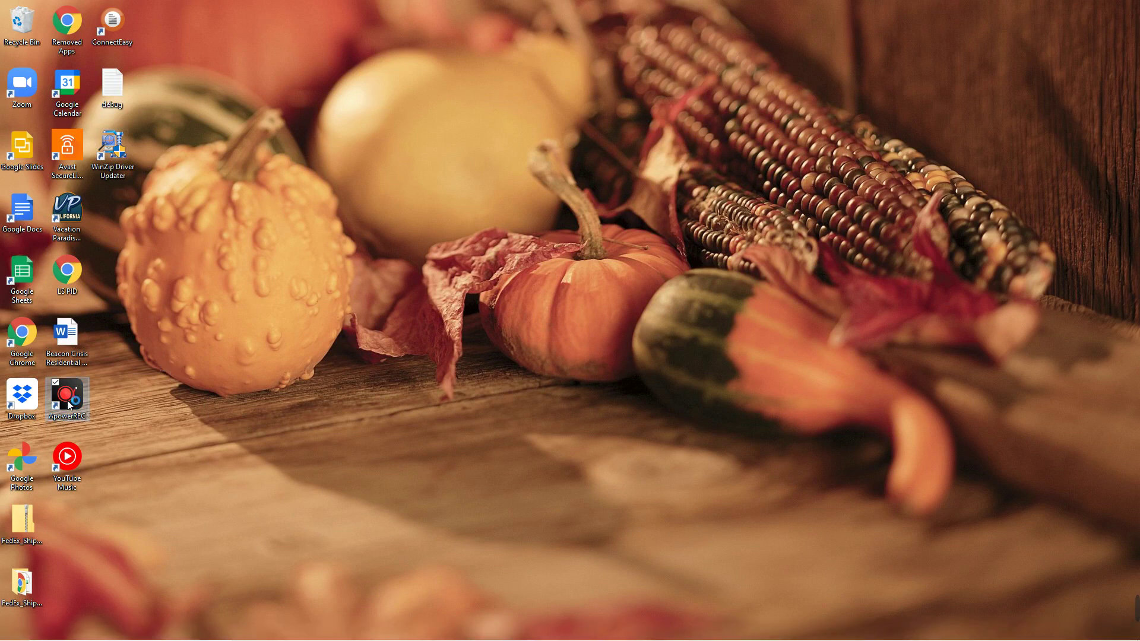
double_click(69, 410)
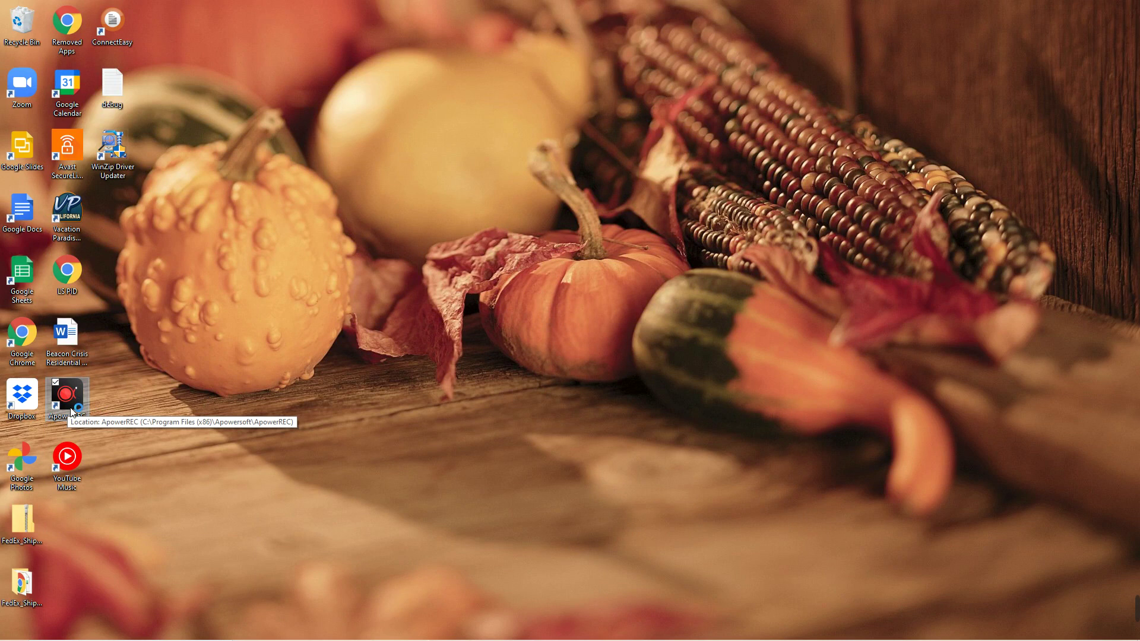